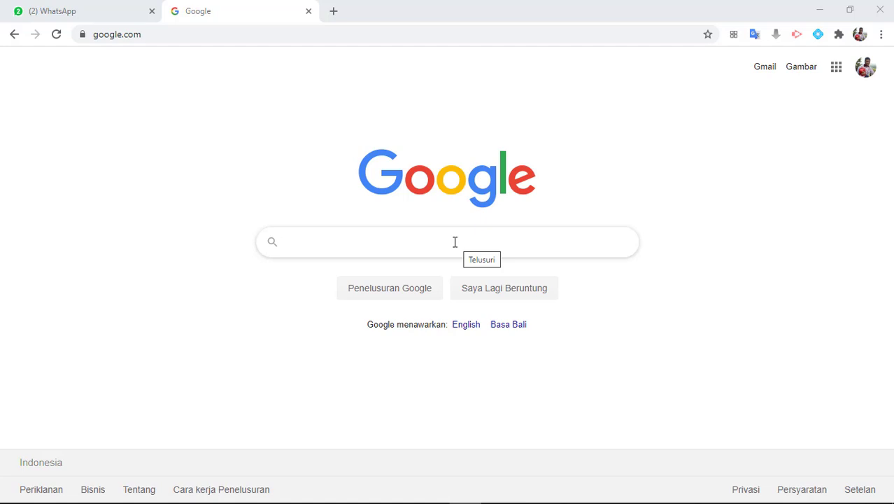
Open Google Drive from the Google apps menu on the Google homepage
{"action": "left_click", "coordinate": [838, 74]}
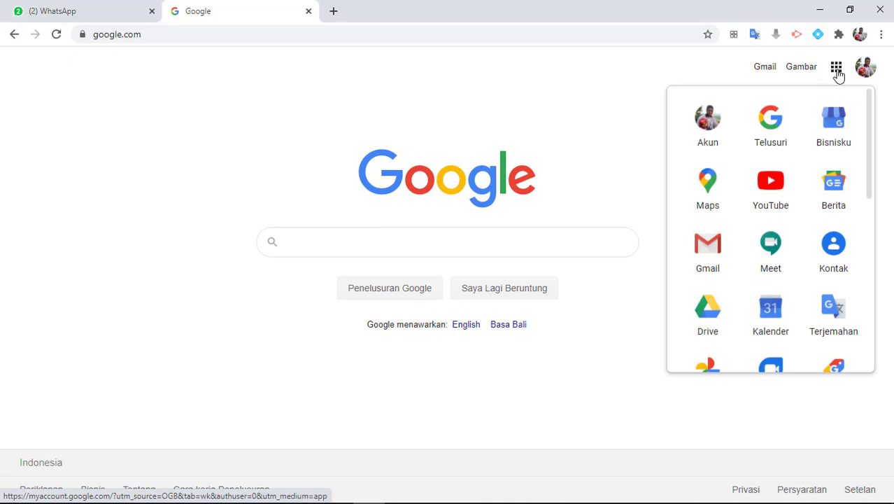
{"action": "left_click", "coordinate": [711, 313]}
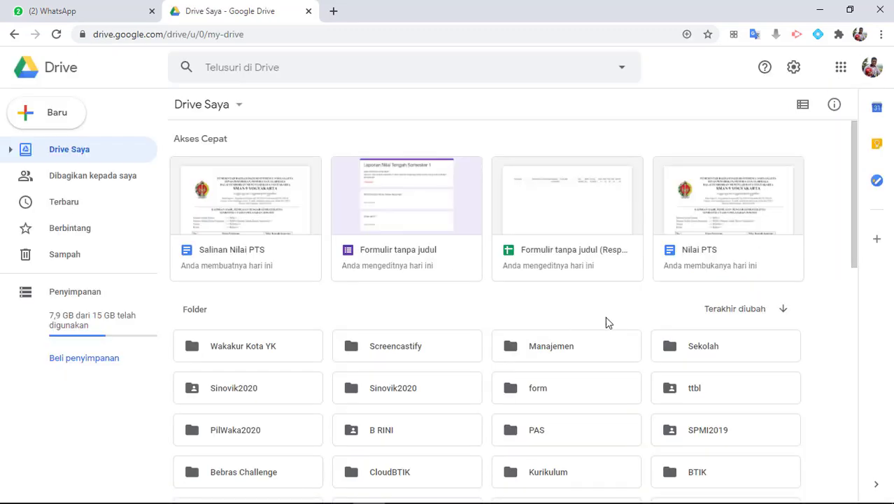
Go into Sekolah › PTS in Drive and open the Salinan Nilai PTS document
{"action": "scroll", "coordinate": [703, 339], "scroll_direction": "down", "scroll_amount": 1}
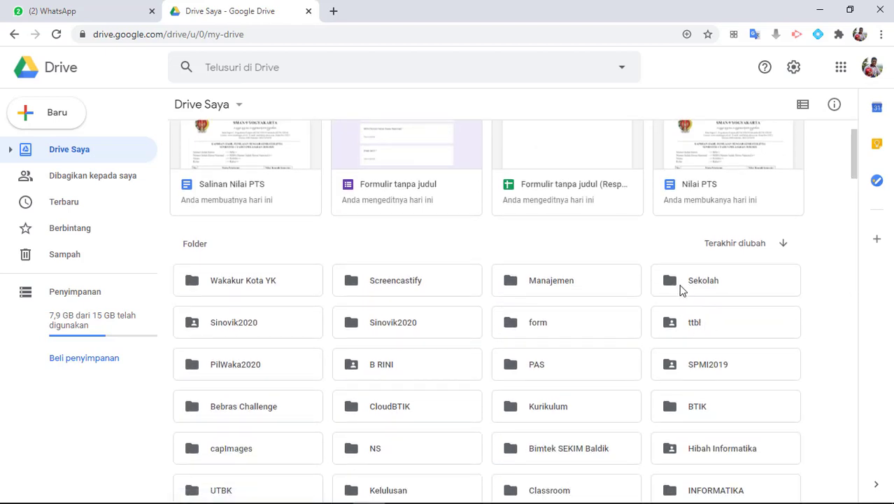
{"action": "double_click", "coordinate": [683, 291]}
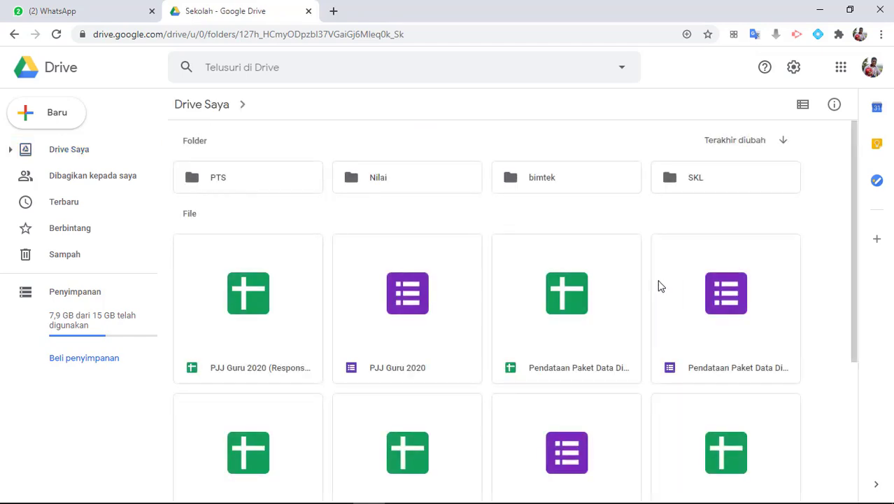
{"action": "left_click", "coordinate": [209, 183]}
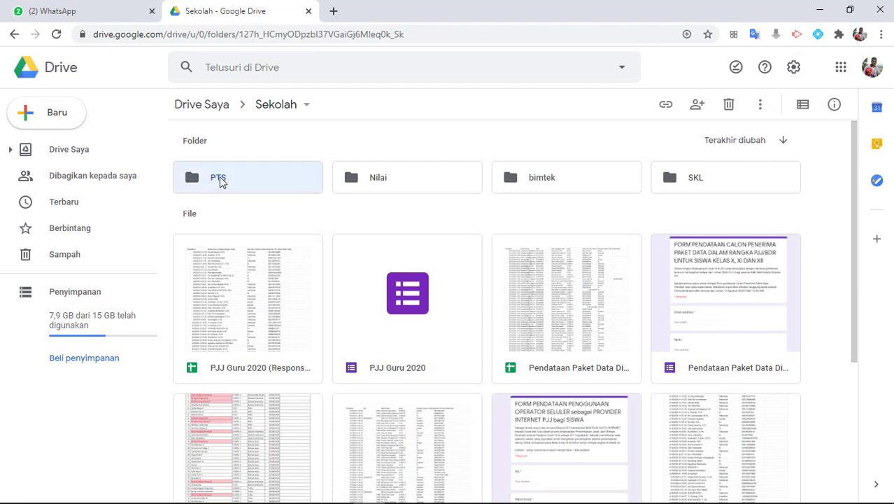
{"action": "double_click", "coordinate": [219, 178]}
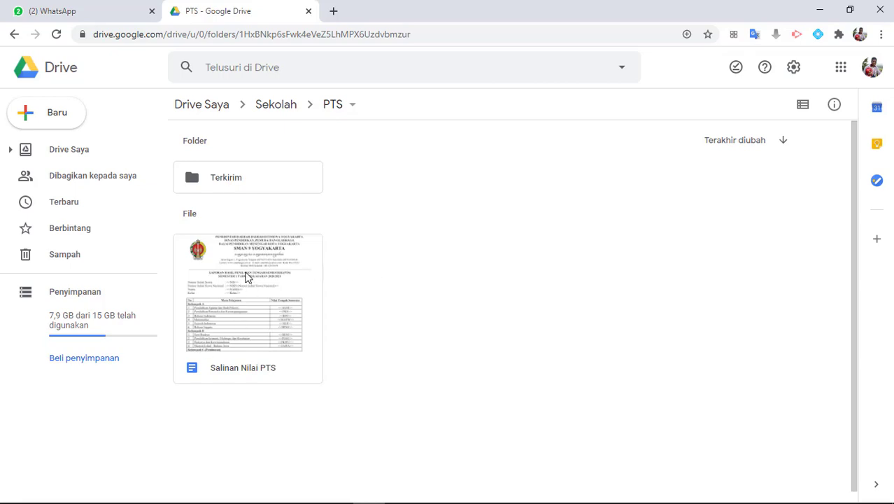
{"action": "double_click", "coordinate": [239, 319]}
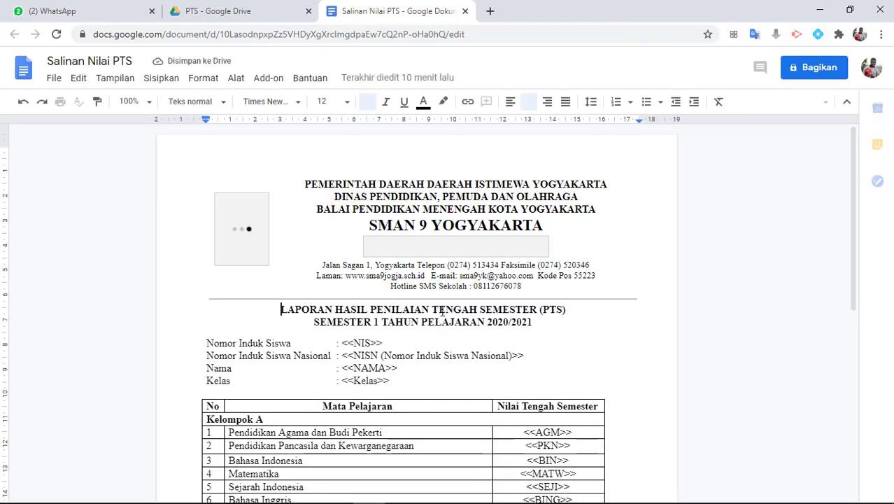
Scroll to the student info and select the <<NIS>> placeholder and its brackets
{"action": "scroll", "coordinate": [515, 314], "scroll_direction": "down", "scroll_amount": 2}
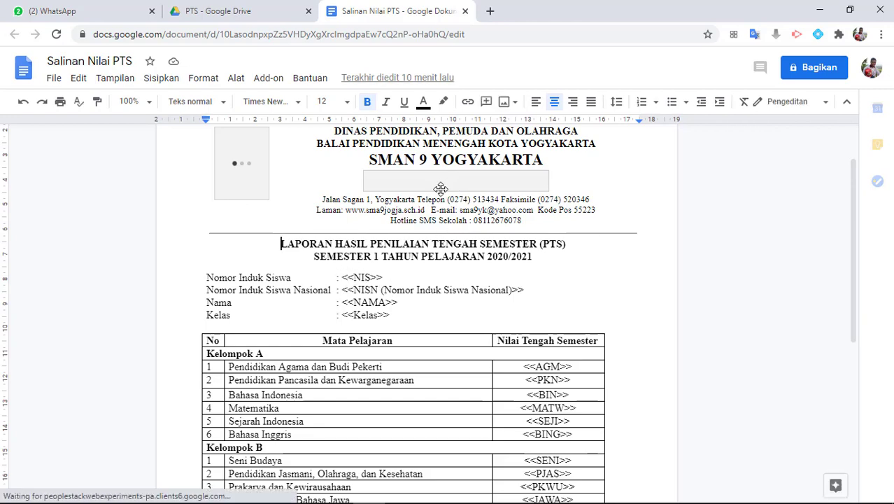
{"action": "scroll", "coordinate": [413, 271], "scroll_direction": "up", "scroll_amount": 1}
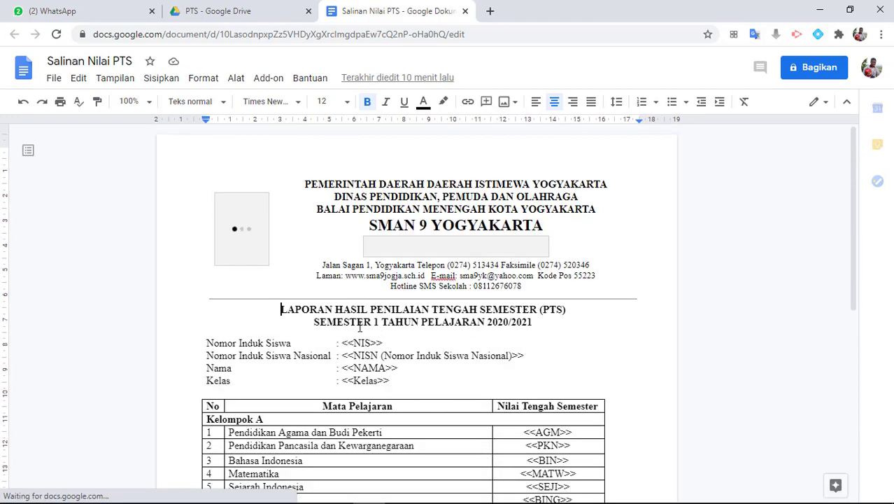
{"action": "scroll", "coordinate": [385, 317], "scroll_direction": "down", "scroll_amount": 2}
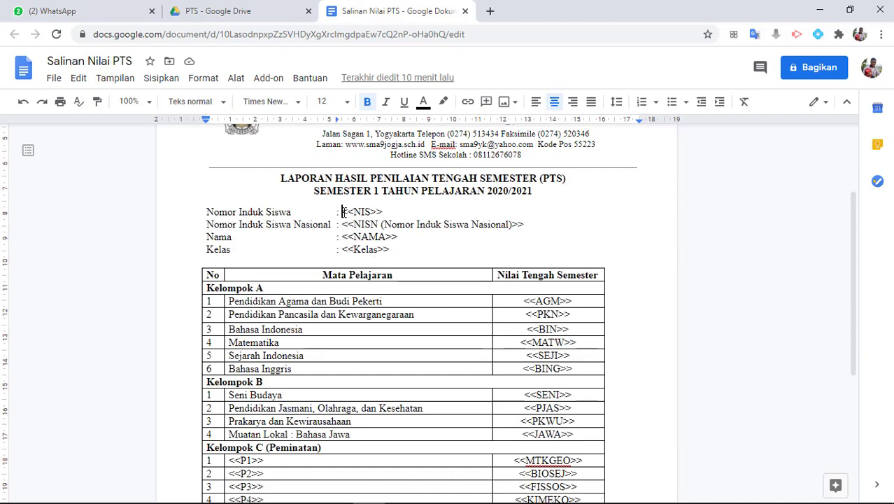
{"action": "left_click_drag", "start_coordinate": [344, 211], "coordinate": [389, 213]}
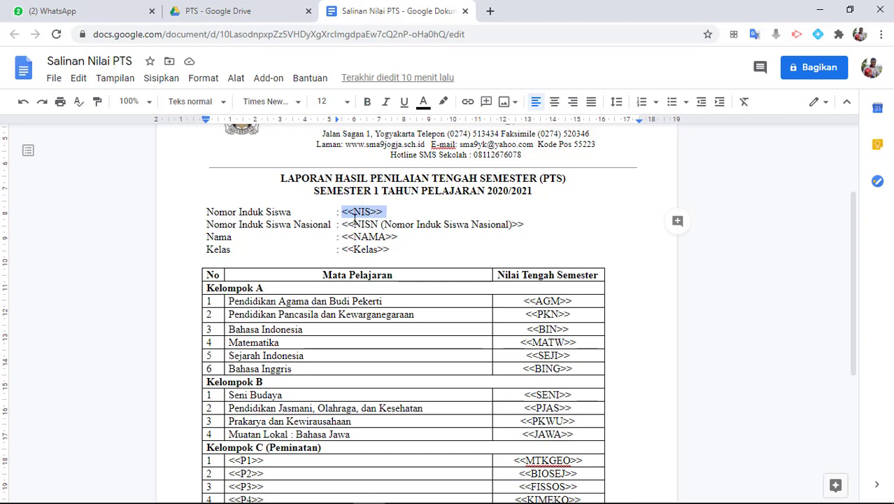
{"action": "key", "text": "Left"}
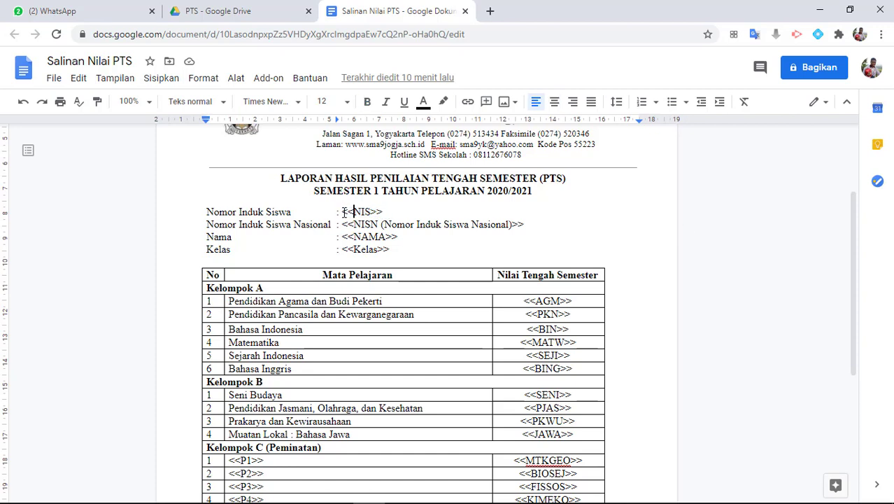
{"action": "double_click", "coordinate": [350, 212]}
{"action": "left_click_drag", "start_coordinate": [372, 212], "coordinate": [384, 212]}
{"action": "left_click", "coordinate": [345, 226]}
Select the <<NISN>>, <<NAMA>> and <<Kelas>> placeholders in turn
{"action": "left_click_drag", "start_coordinate": [342, 225], "coordinate": [527, 225]}
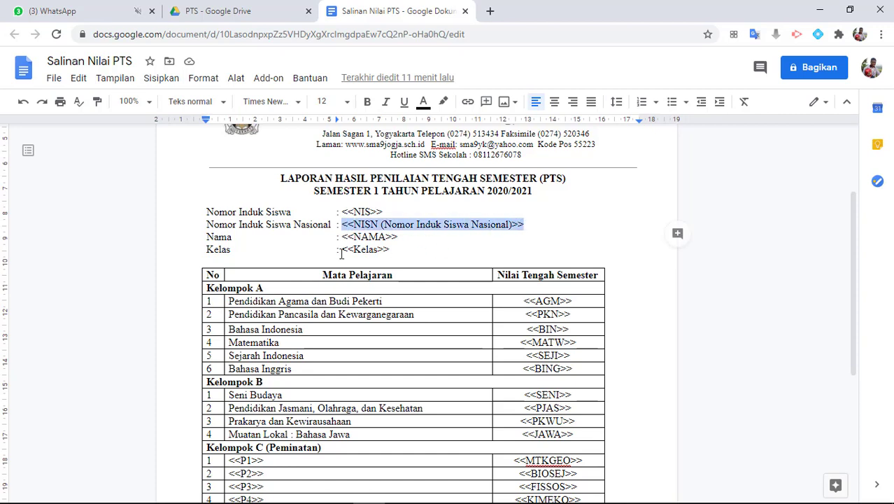
{"action": "left_click_drag", "start_coordinate": [342, 237], "coordinate": [398, 237]}
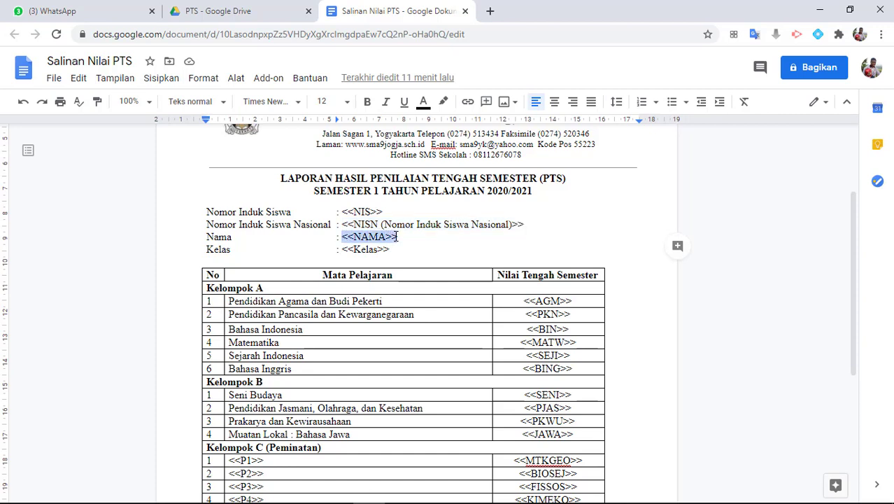
{"action": "left_click_drag", "start_coordinate": [343, 250], "coordinate": [406, 252]}
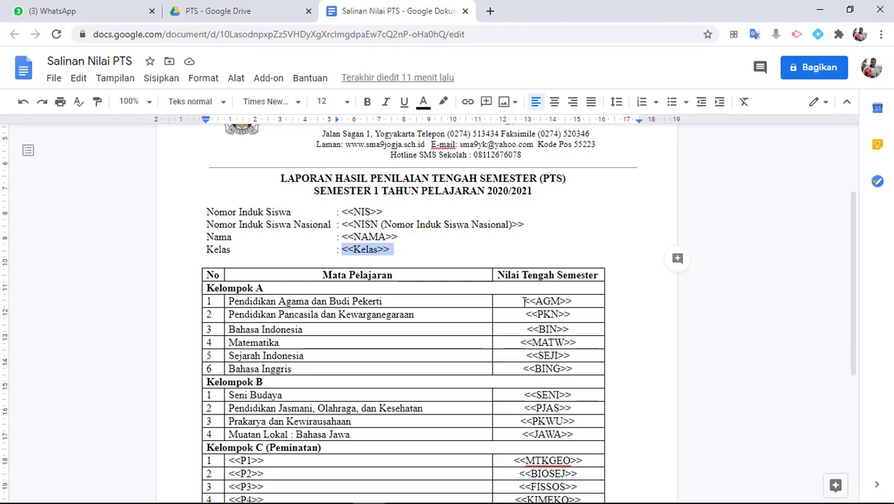
{"action": "scroll", "coordinate": [524, 301], "scroll_direction": "down", "scroll_amount": 4}
Scroll through the template, deselect <<Kelas>>, and close the Salinan Nilai PTS tab
{"action": "scroll", "coordinate": [524, 301], "scroll_direction": "up", "scroll_amount": 6}
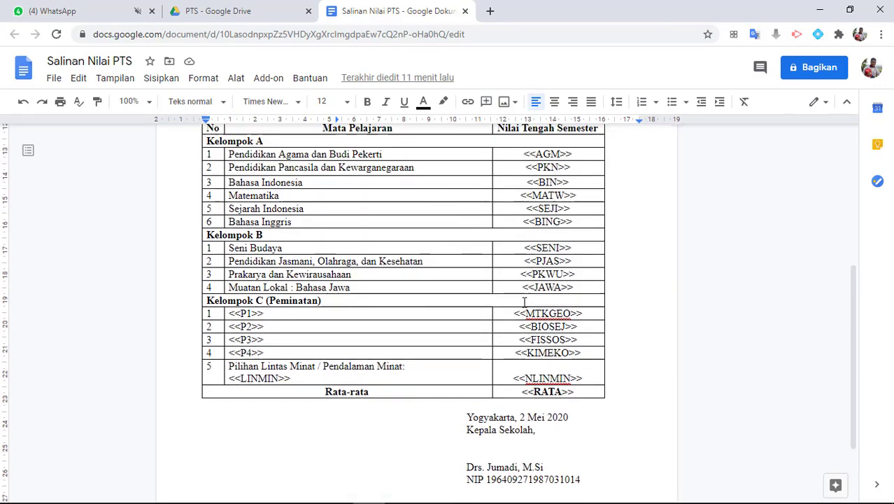
{"action": "scroll", "coordinate": [524, 301], "scroll_direction": "down", "scroll_amount": 5}
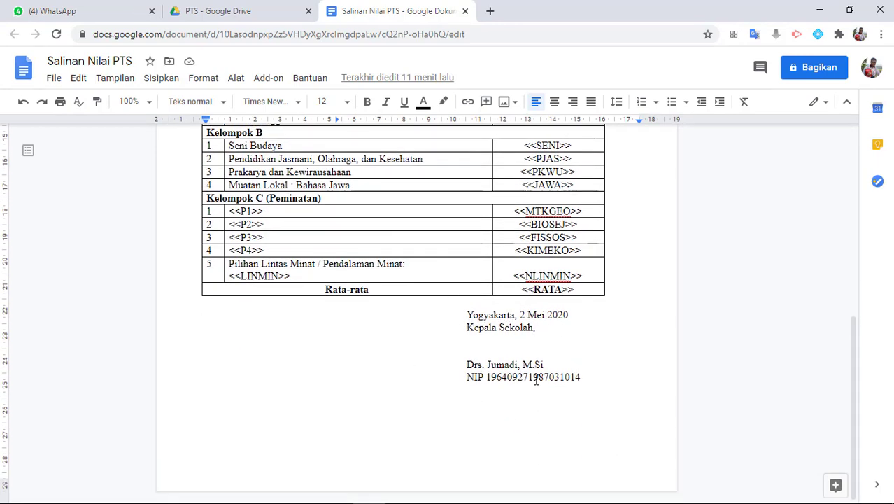
{"action": "scroll", "coordinate": [537, 379], "scroll_direction": "up", "scroll_amount": 5}
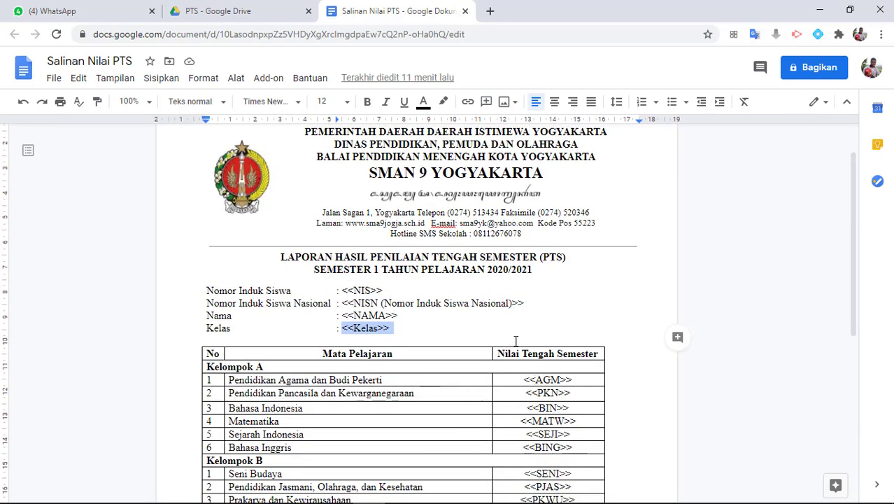
{"action": "scroll", "coordinate": [516, 340], "scroll_direction": "down", "scroll_amount": 5}
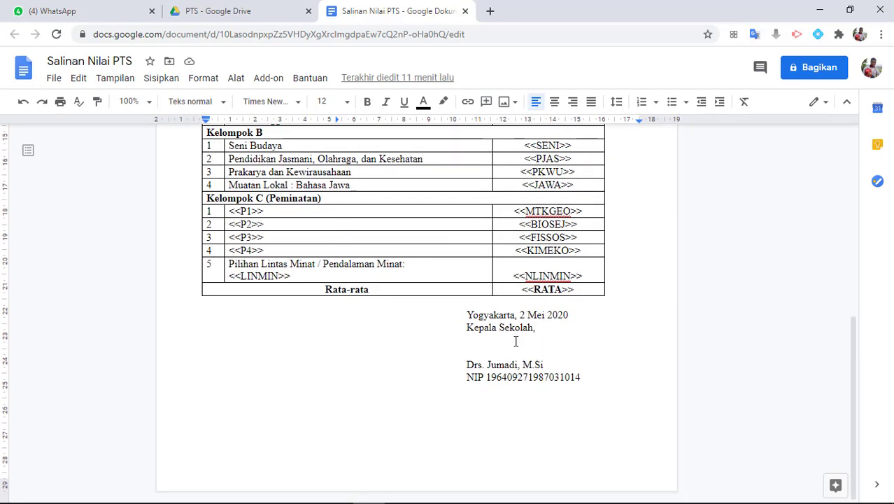
{"action": "scroll", "coordinate": [516, 341], "scroll_direction": "up", "scroll_amount": 5}
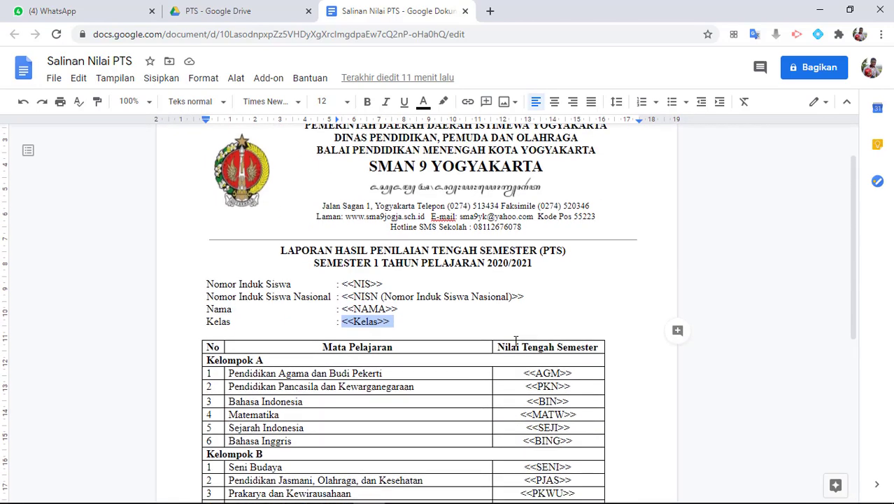
{"action": "left_click", "coordinate": [576, 304]}
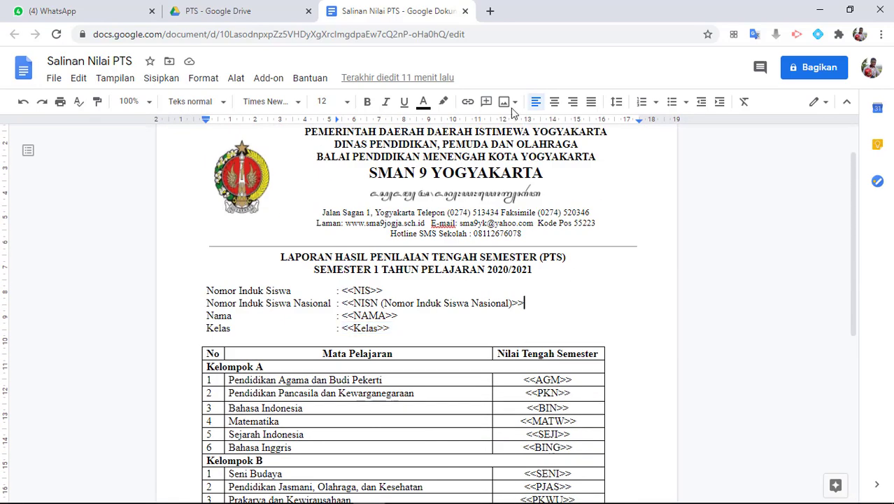
{"action": "left_click", "coordinate": [466, 11]}
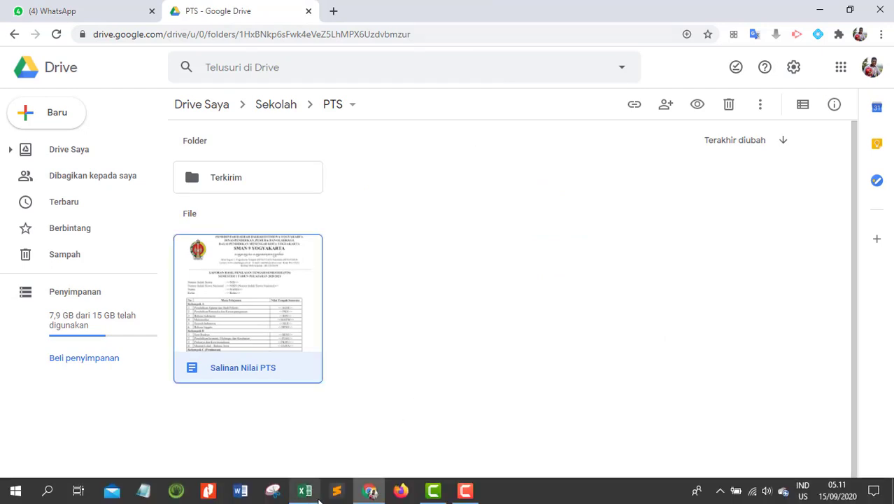
In nilai PTS.xlsx, select the NISN values and the score columns through Rata-rata
{"action": "left_click", "coordinate": [315, 496]}
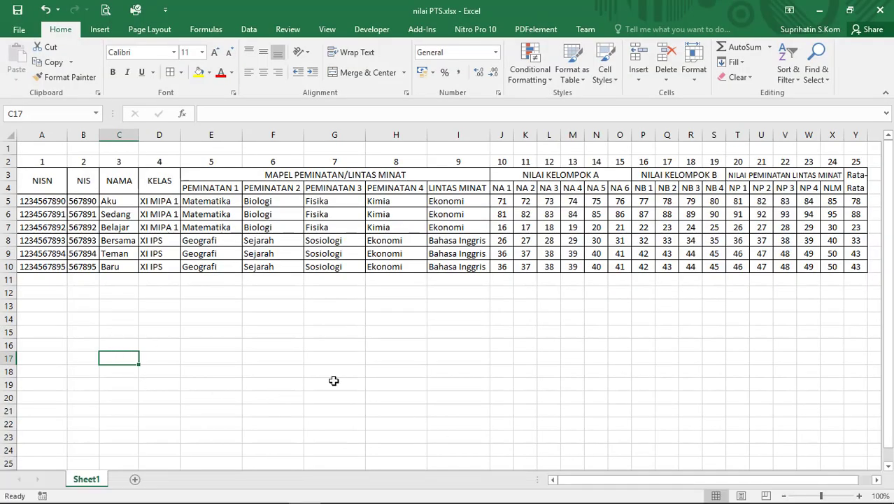
{"action": "left_click_drag", "start_coordinate": [35, 201], "coordinate": [58, 246]}
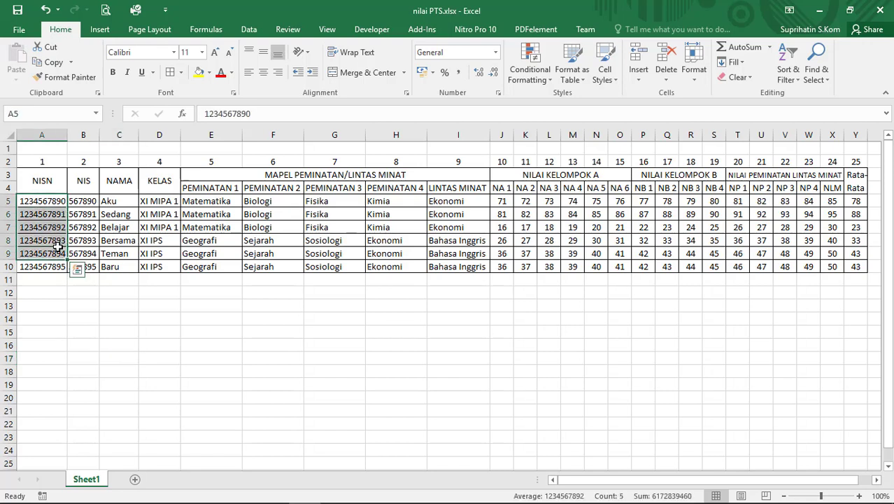
{"action": "left_click", "coordinate": [47, 205]}
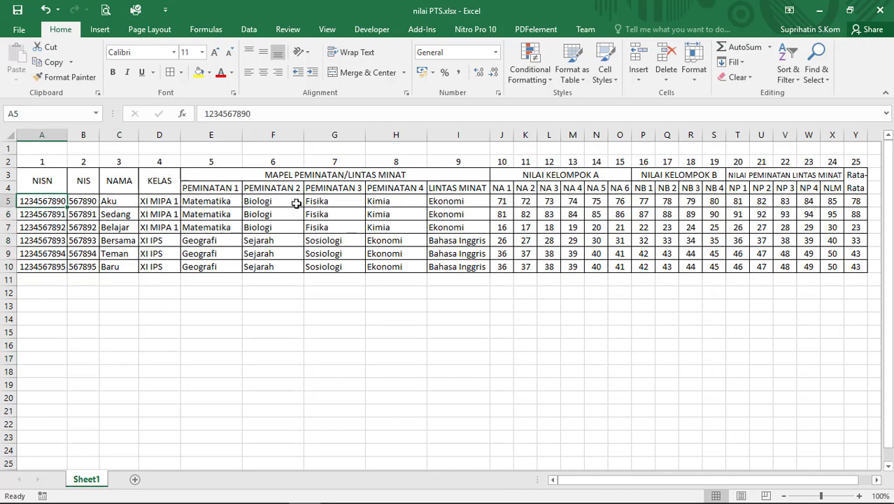
{"action": "left_click_drag", "start_coordinate": [573, 203], "coordinate": [852, 268]}
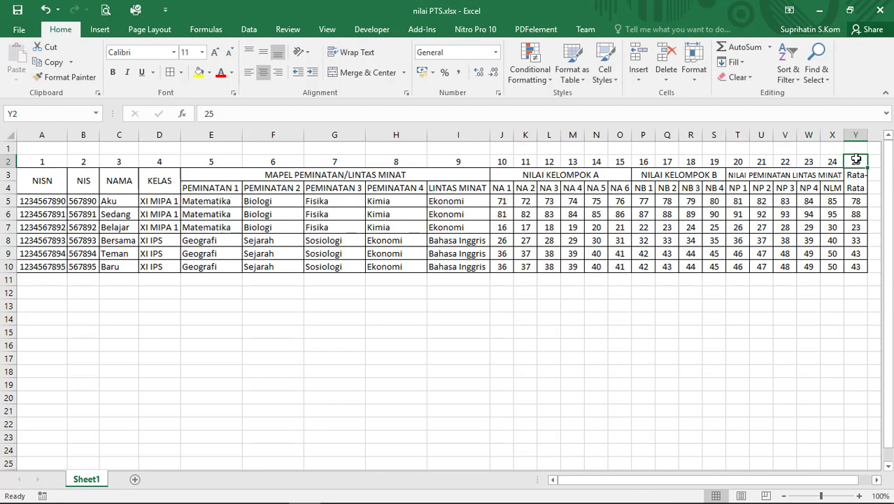
{"action": "left_click", "coordinate": [855, 135]}
{"action": "left_click", "coordinate": [809, 134]}
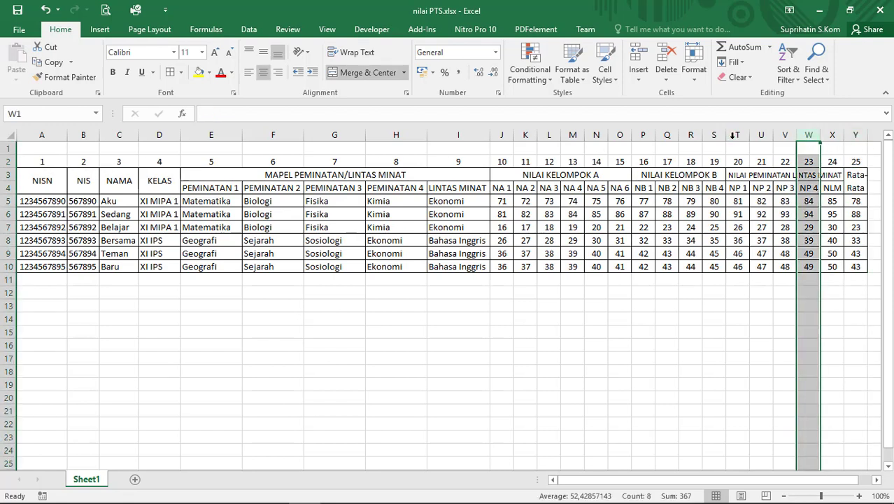
{"action": "left_click", "coordinate": [738, 135]}
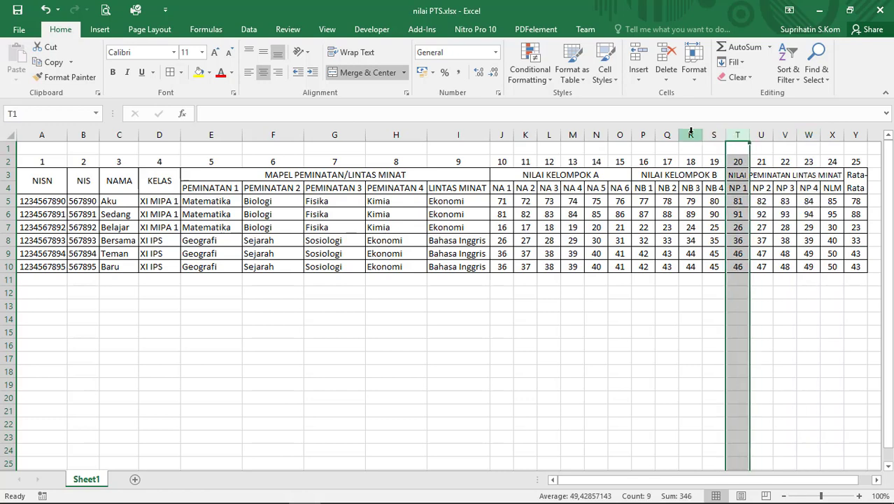
{"action": "left_click", "coordinate": [158, 394]}
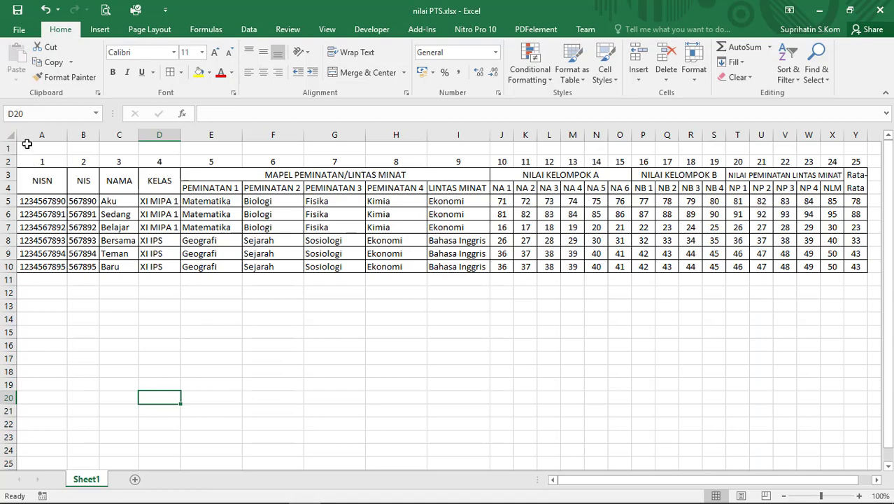
Select the student names in C5:C10 and the NISN values in A5:A10
{"action": "left_click_drag", "start_coordinate": [28, 147], "coordinate": [596, 149]}
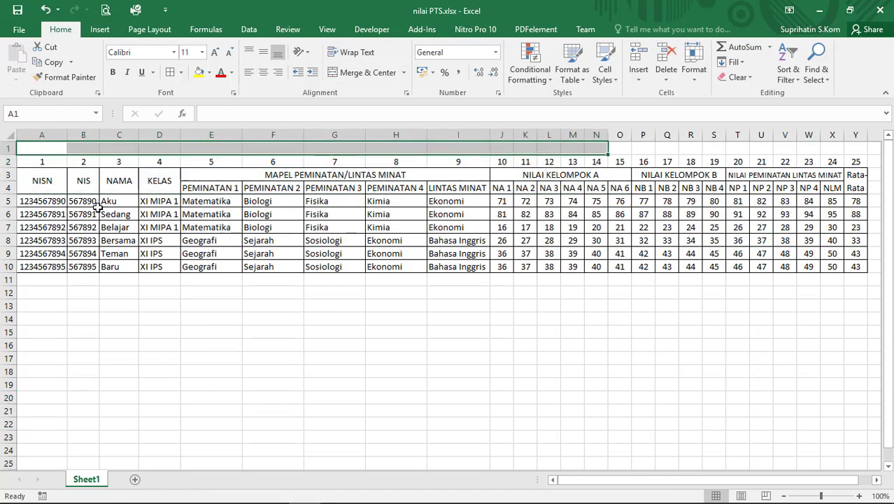
{"action": "left_click_drag", "start_coordinate": [109, 200], "coordinate": [113, 264]}
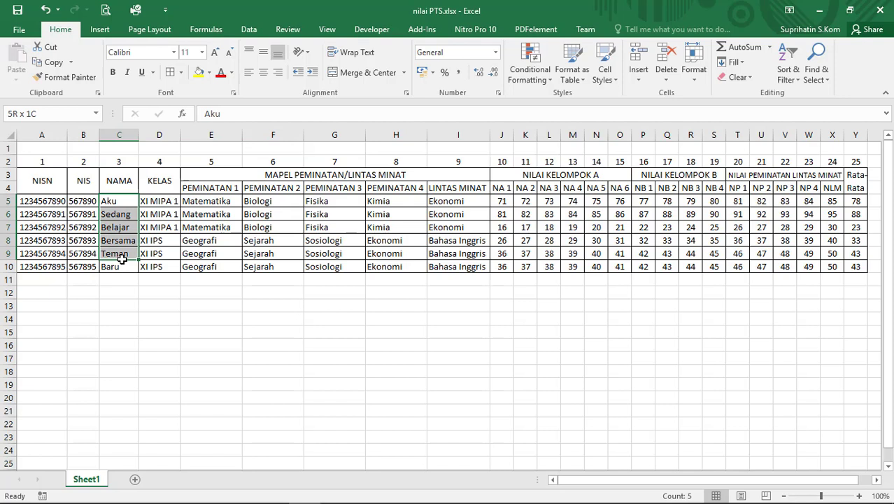
{"action": "left_click", "coordinate": [40, 203]}
{"action": "left_click_drag", "start_coordinate": [40, 203], "coordinate": [40, 268]}
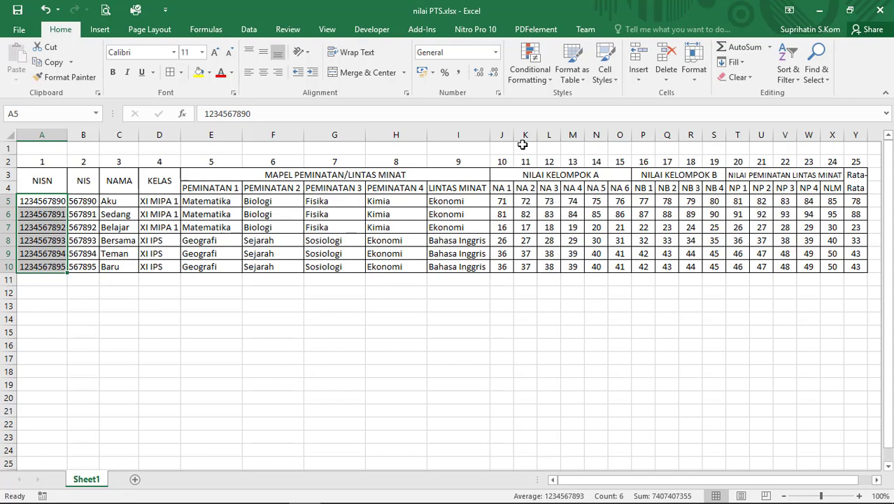
{"action": "left_click", "coordinate": [493, 333]}
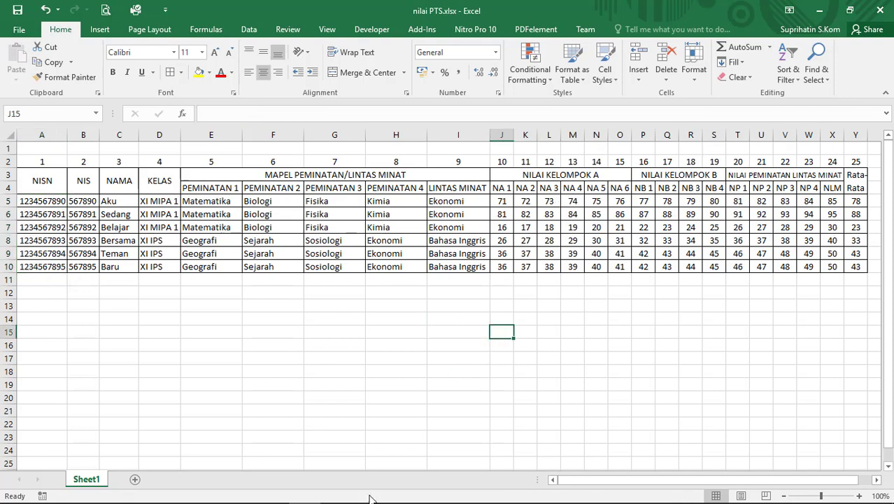
From the PTS Drive folder, create a new blank Google Form
{"action": "left_click", "coordinate": [369, 491]}
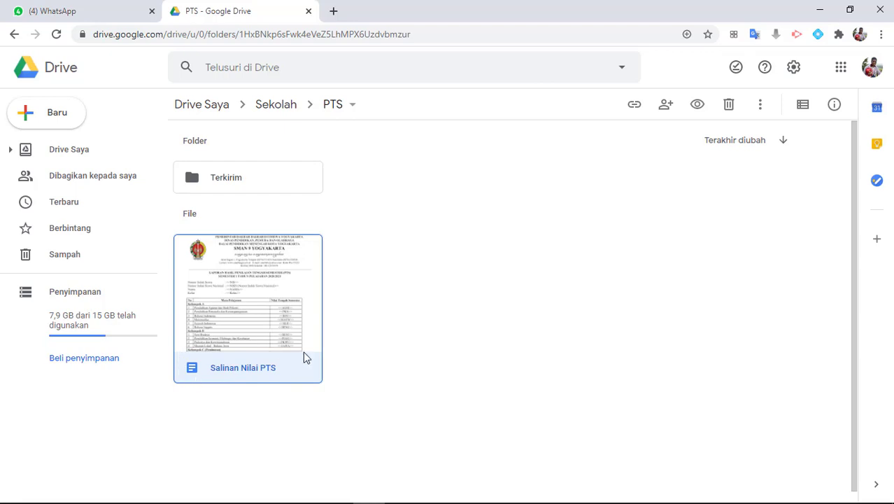
{"action": "left_click", "coordinate": [63, 119]}
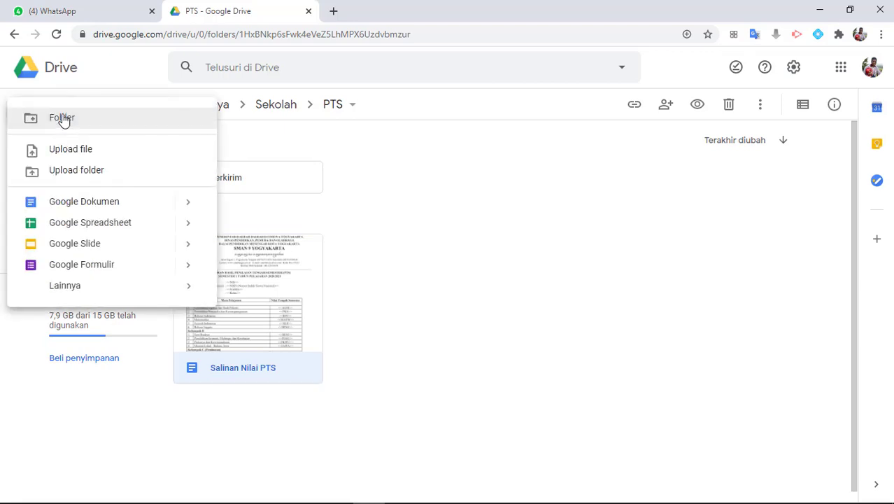
{"action": "left_click", "coordinate": [69, 270]}
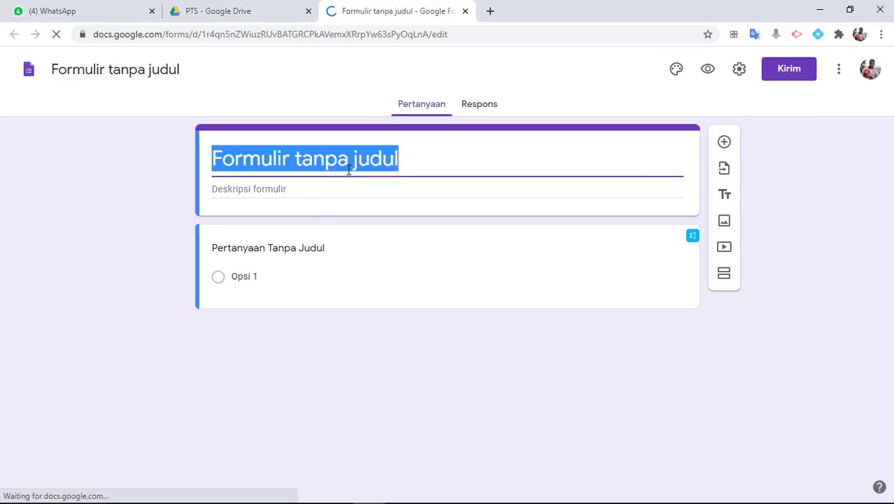
Title the form 'Laporan Nilai PTS 1' and add the two-line NISN/email description
{"action": "type", "text": "Laporan N"}
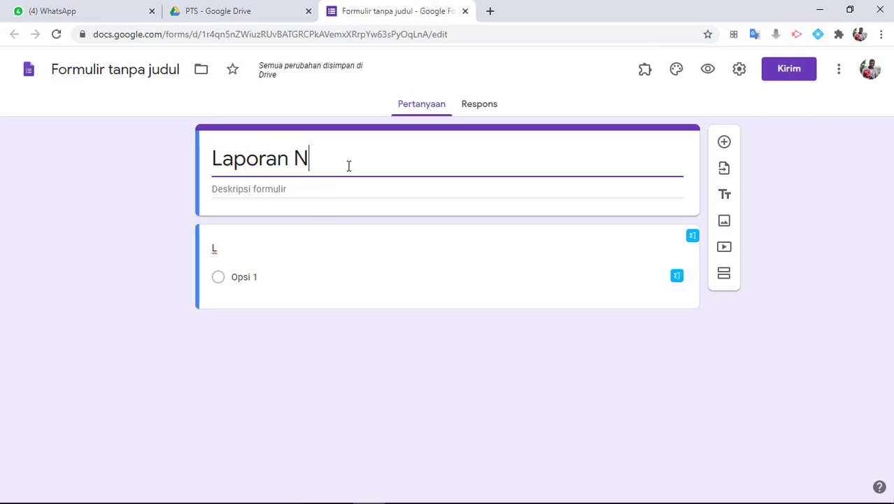
{"action": "type", "text": "ilai PT"}
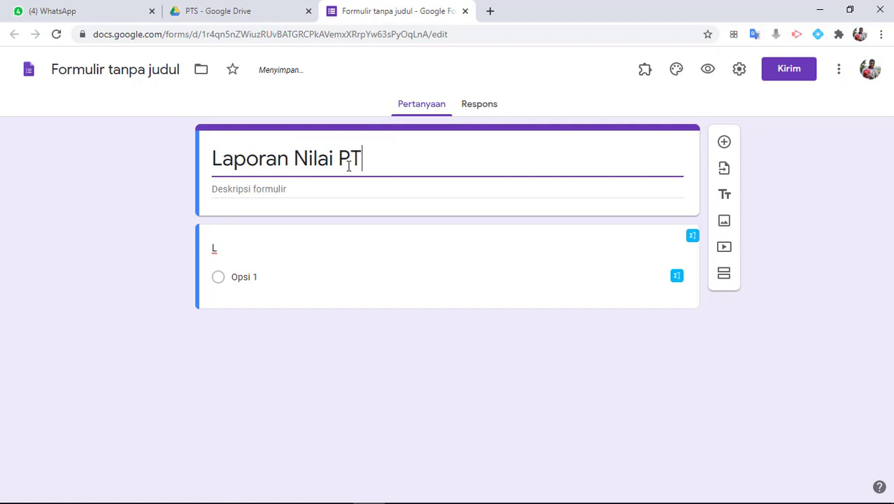
{"action": "type", "text": "S 1"}
{"action": "left_click", "coordinate": [283, 193]}
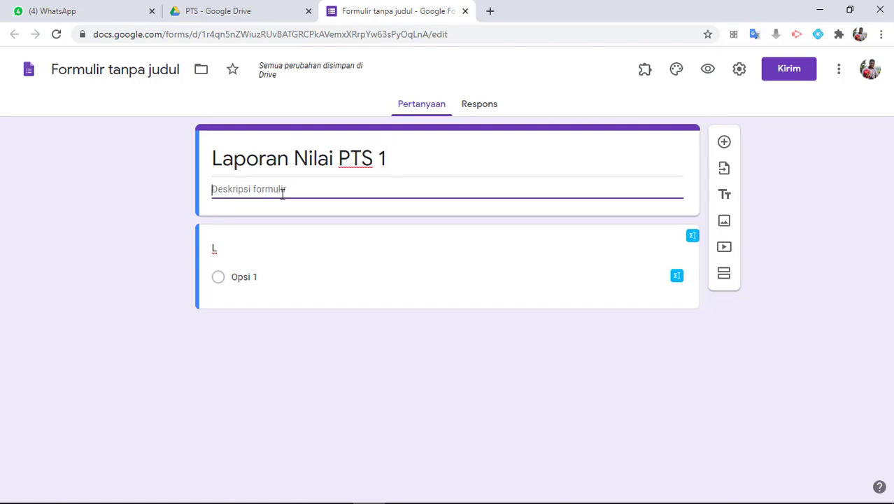
{"action": "type", "text": "Isikan NISN"}
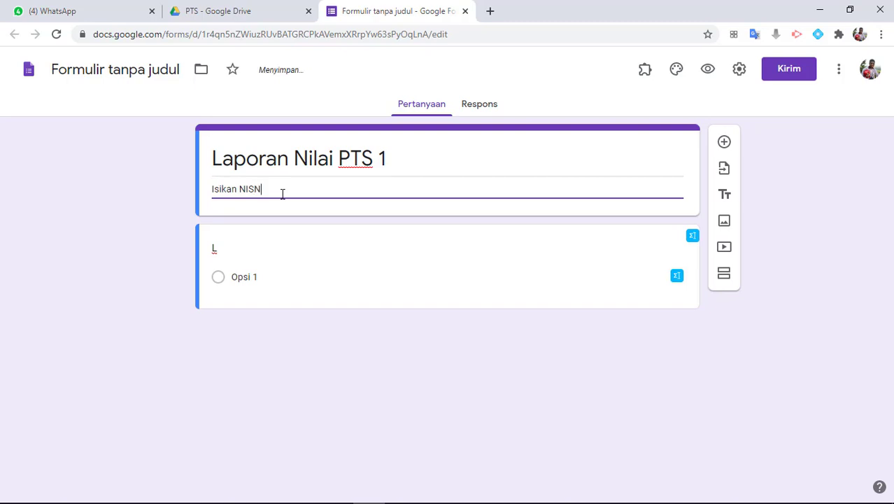
{"action": "type", "text": " dan email akt"}
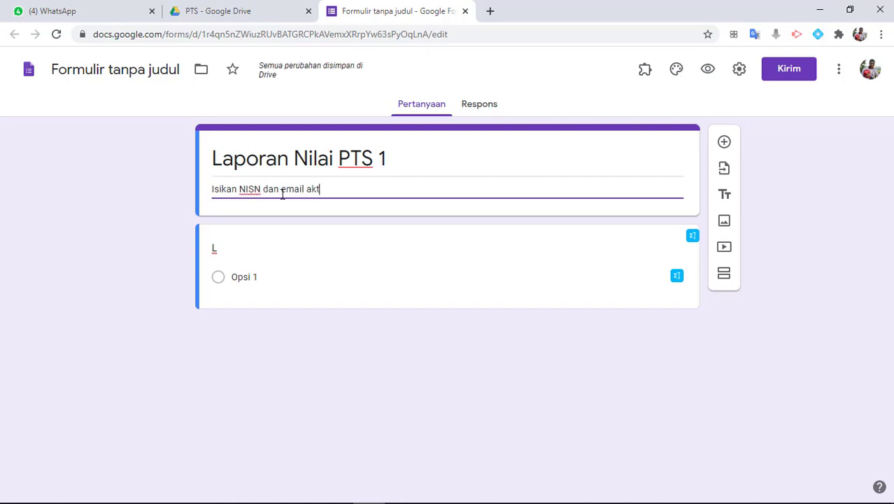
{"action": "type", "text": "if dengan benar!"}
{"action": "key", "text": "Return"}
{"action": "type", "text": "Laporan "}
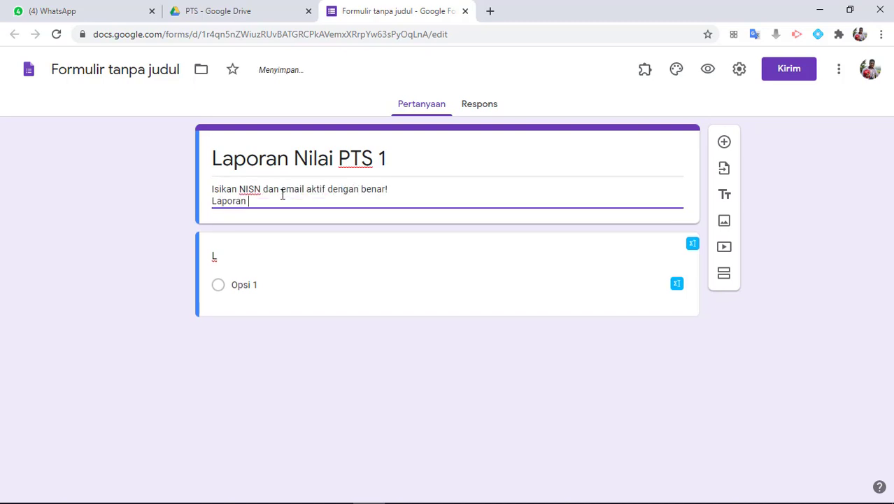
{"action": "type", "text": "nilai akan lang"}
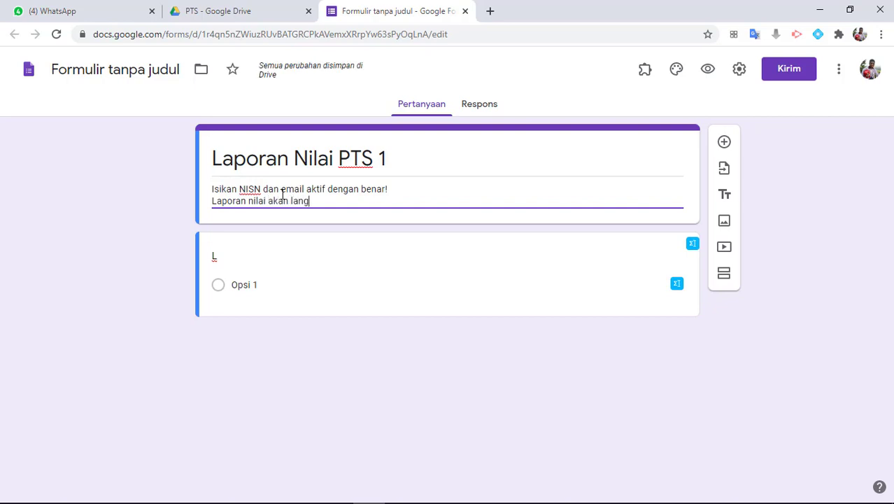
{"action": "type", "text": "sung terki"}
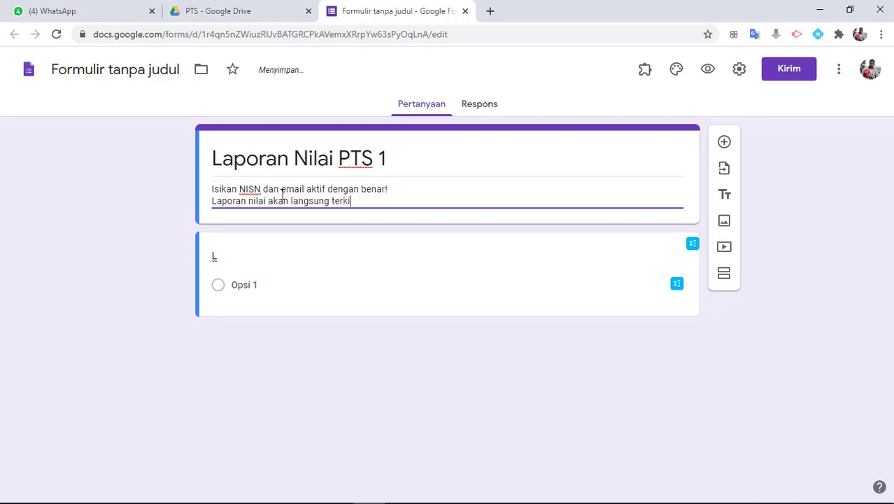
{"action": "type", "text": "rim ke email"}
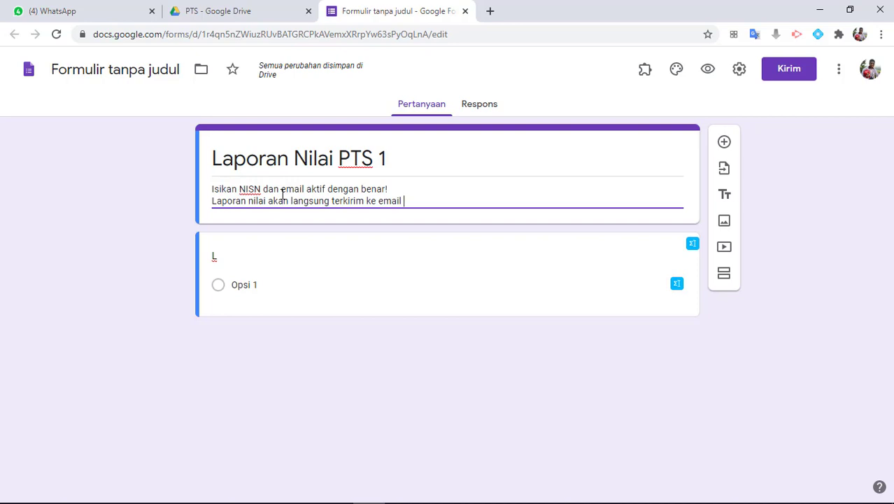
{"action": "type", "text": " Anda!"}
Title the first question 'NISN (Nomor Induk Siswa Nasional)'
{"action": "left_click", "coordinate": [223, 263]}
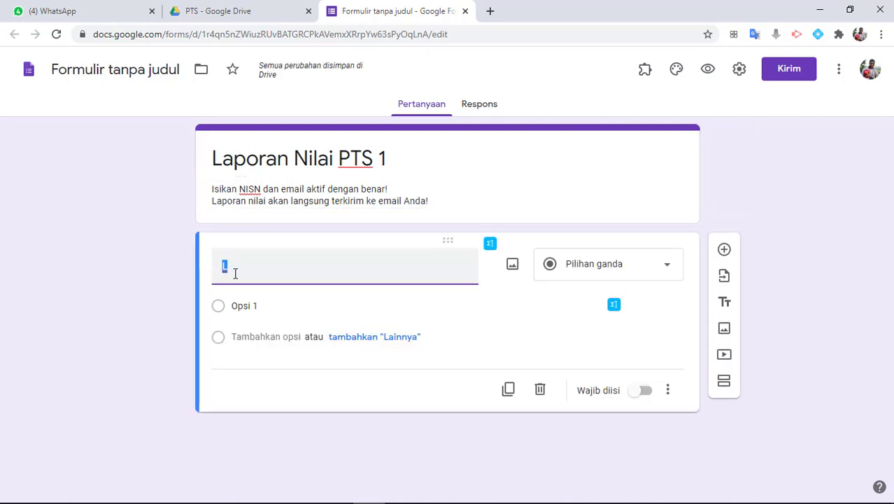
{"action": "type", "text": "NISN"}
{"action": "key", "text": "BackSpace"}
{"action": "type", "text": "SN "}
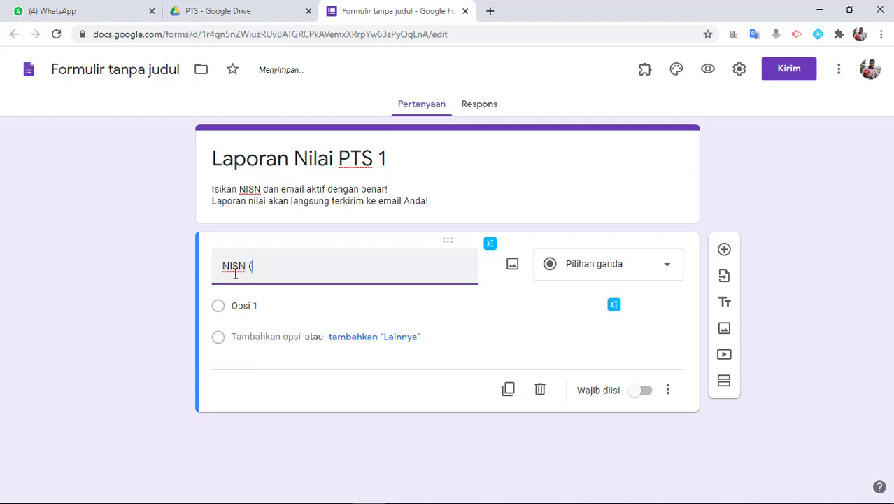
{"action": "type", "text": "(o"}
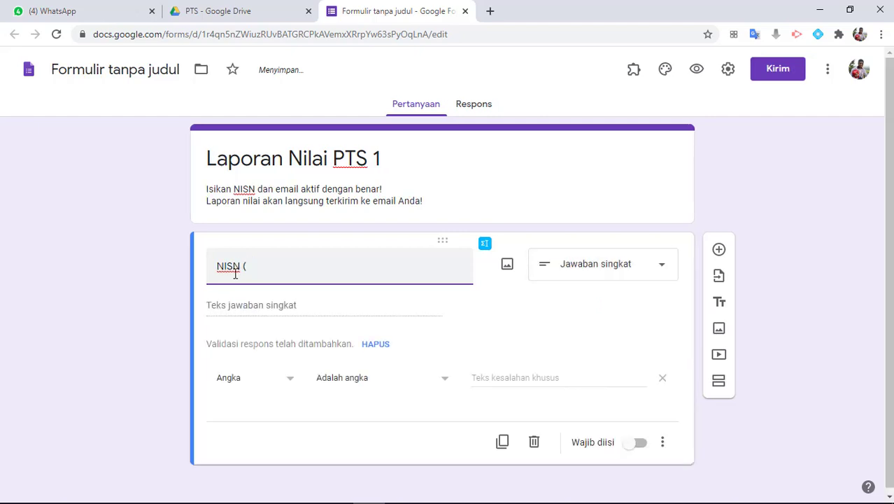
{"action": "type", "text": "Nomor Indu"}
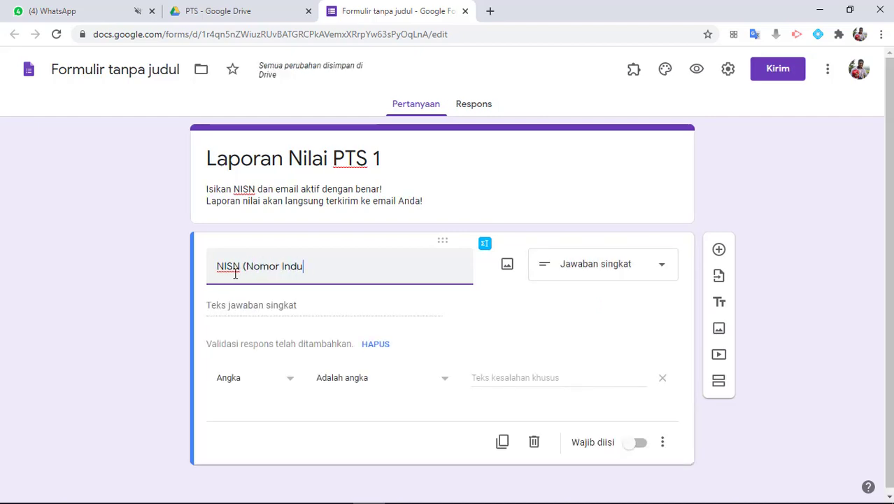
{"action": "type", "text": "k Siswa Nasioan"}
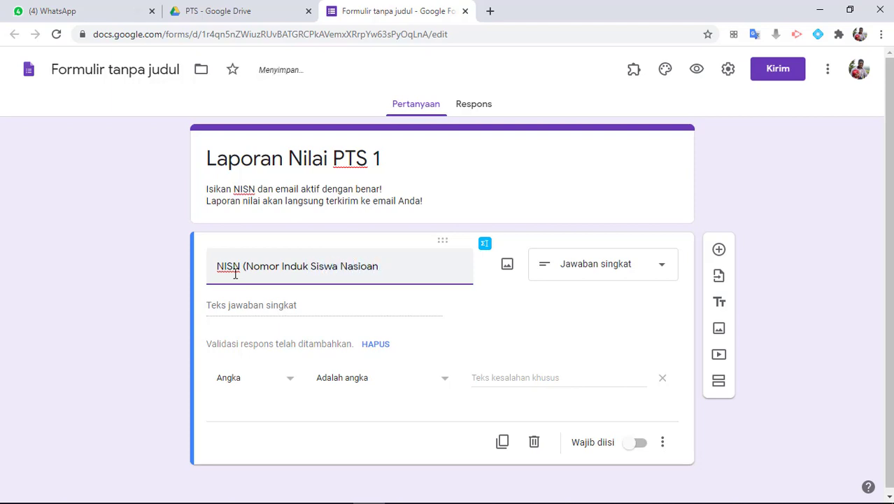
{"action": "type", "text": "lnal"}
Require minimum length 10 with error 'NISN wajib 10 digit/karakter' and make it required
{"action": "left_click", "coordinate": [278, 385]}
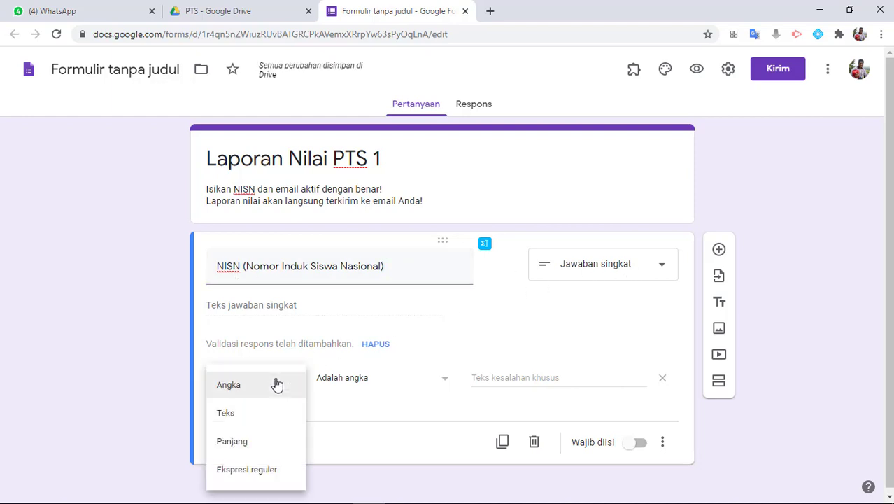
{"action": "left_click", "coordinate": [227, 447]}
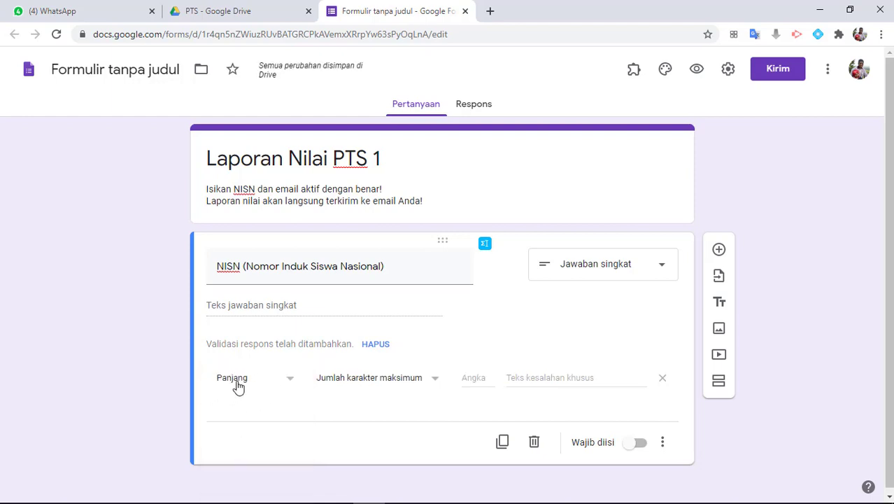
{"action": "left_click", "coordinate": [396, 383]}
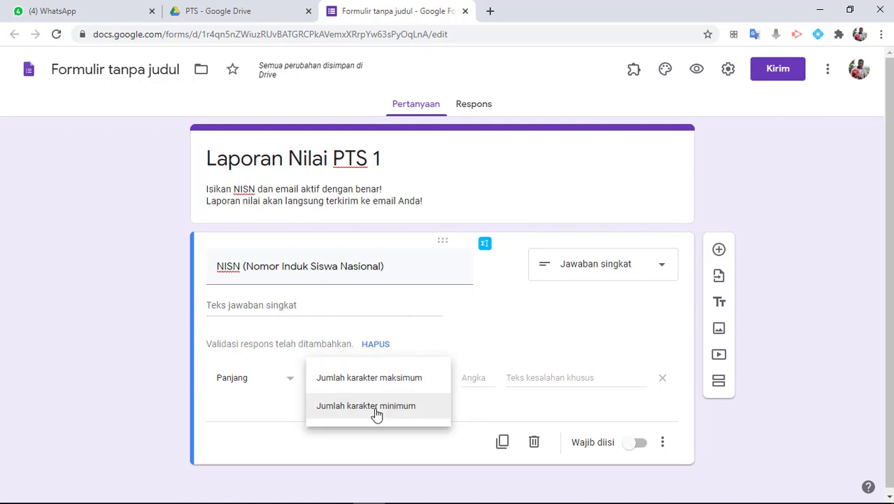
{"action": "left_click", "coordinate": [376, 413]}
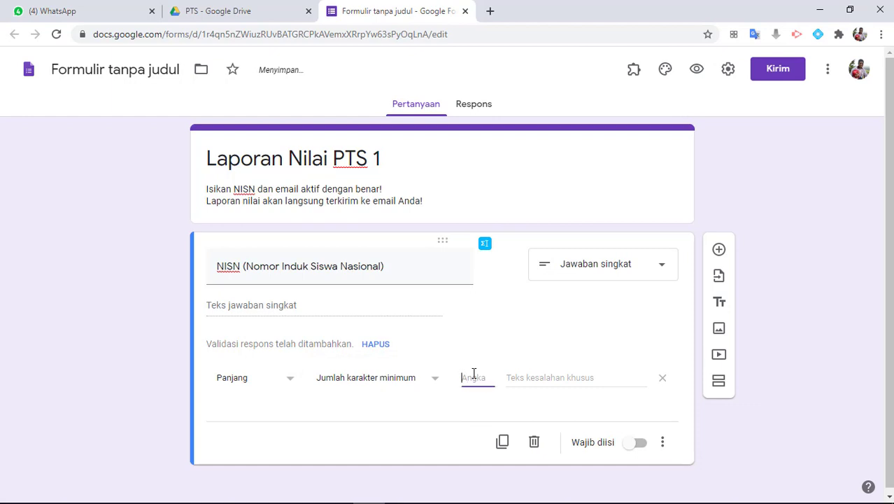
{"action": "type", "text": "10"}
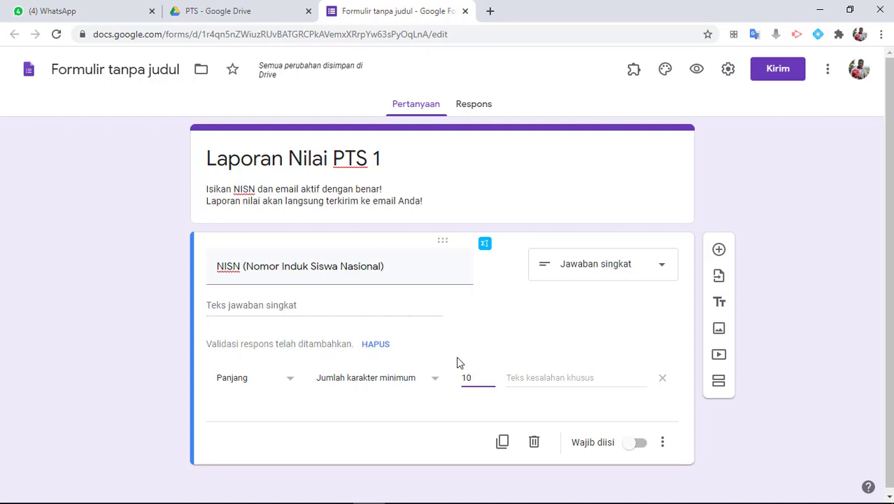
{"action": "left_click", "coordinate": [528, 380]}
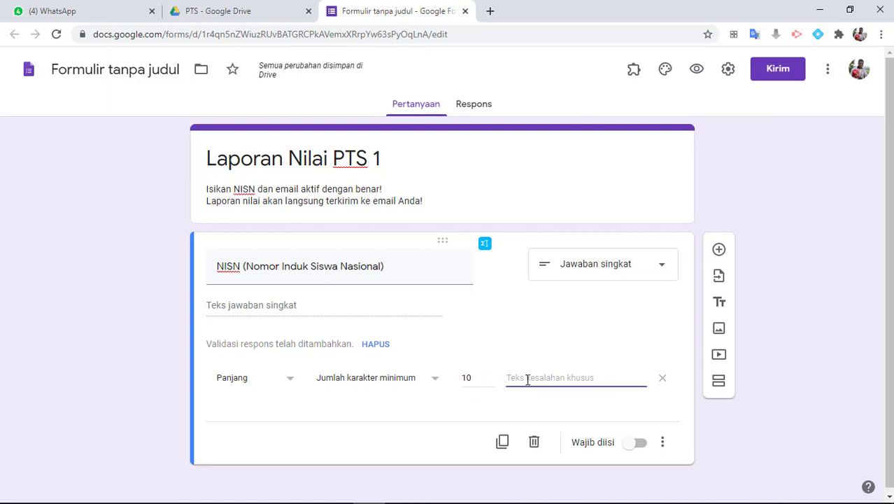
{"action": "type", "text": "NISN"}
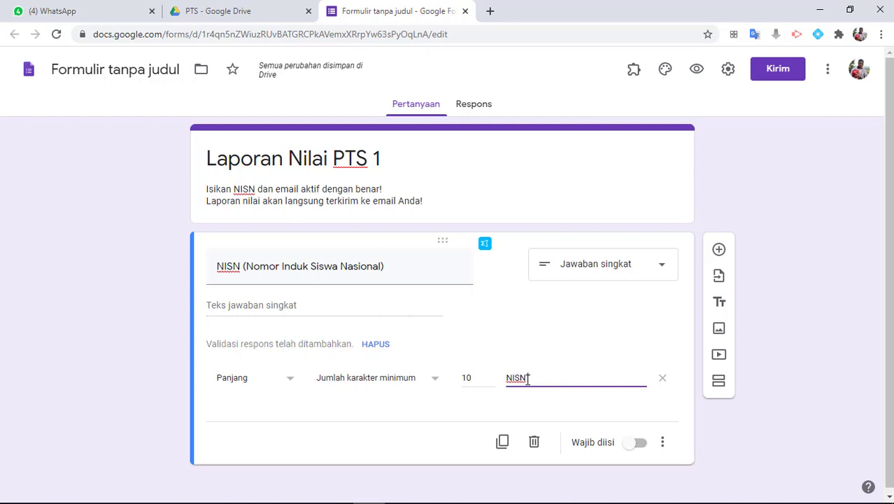
{"action": "type", "text": " wajib 10 digit"}
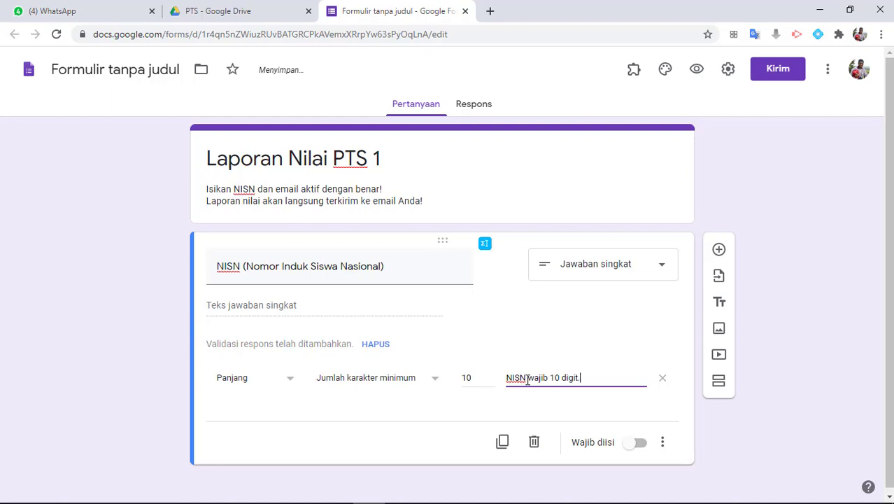
{"action": "type", "text": "arakter"}
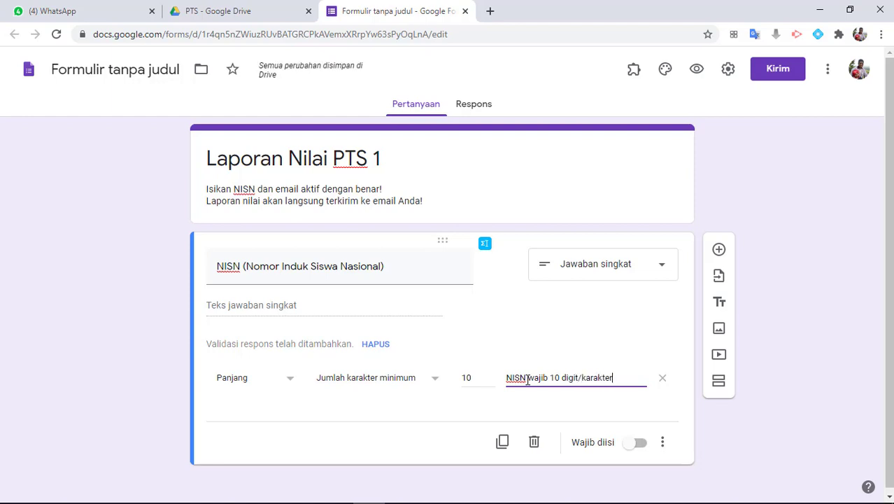
{"action": "left_click", "coordinate": [638, 442]}
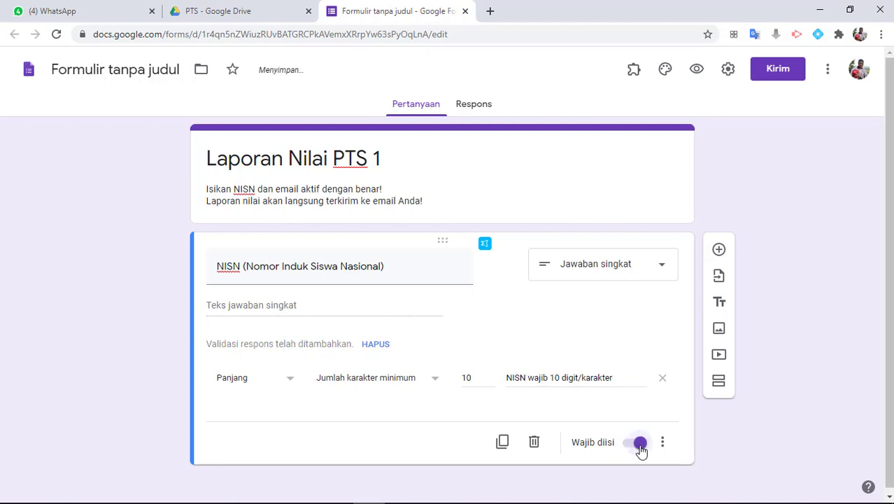
Add a required short-answer question titled 'Email Aktif'
{"action": "left_click", "coordinate": [718, 252]}
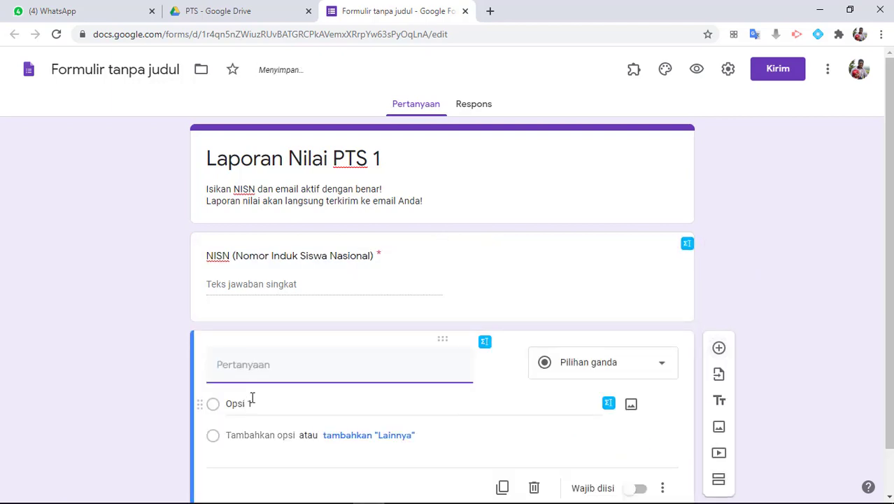
{"action": "type", "text": "Email"}
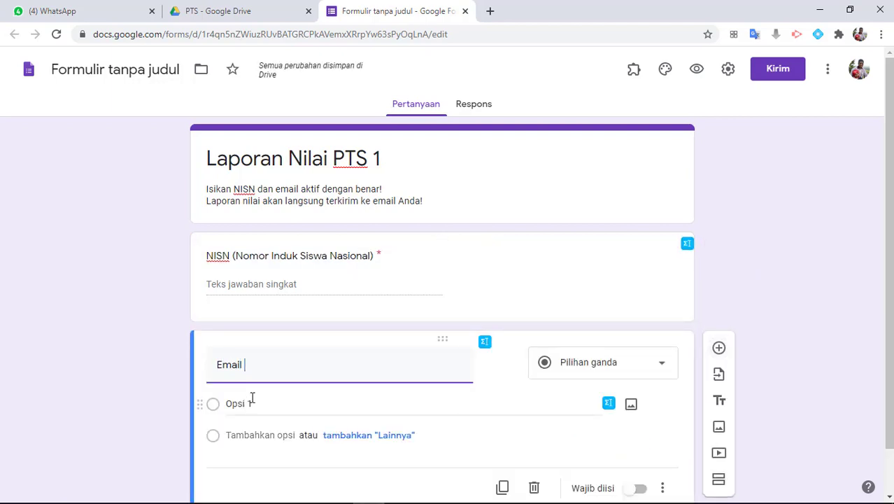
{"action": "type", "text": " Aktif"}
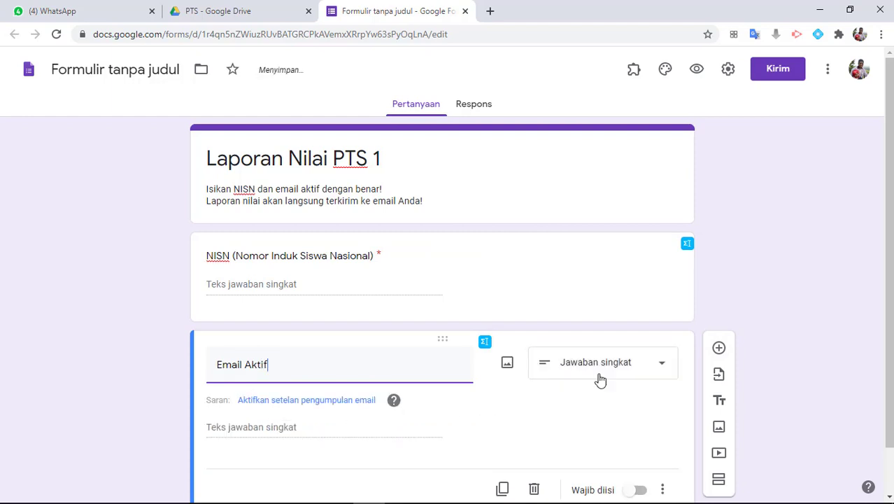
{"action": "scroll", "coordinate": [523, 356], "scroll_direction": "down", "scroll_amount": 2}
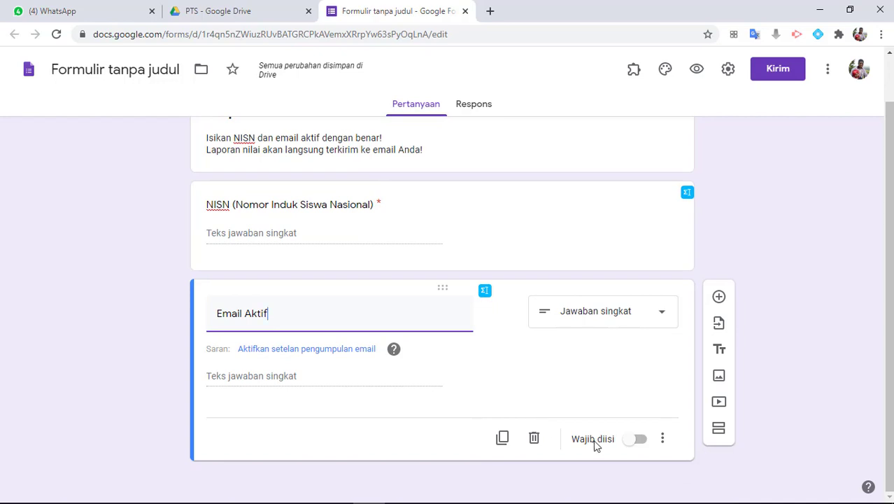
{"action": "left_click", "coordinate": [639, 440]}
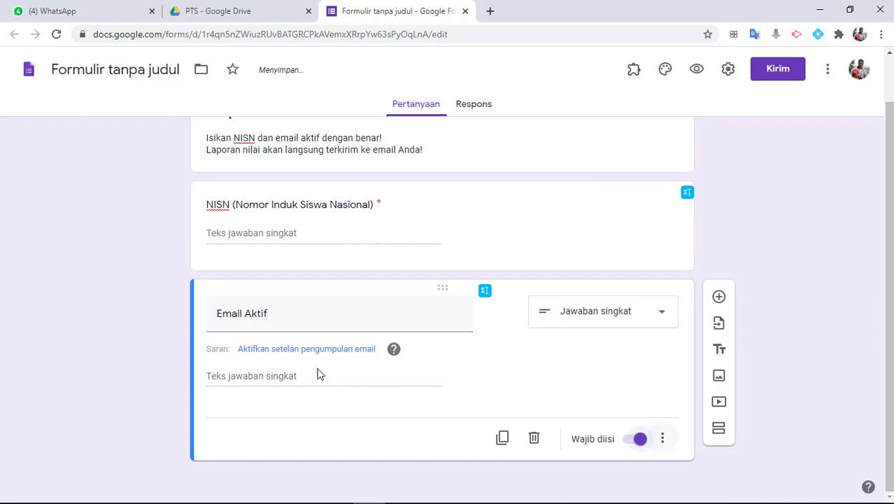
Validate it as Text › Email address with error 'Format email tidak valid!'
{"action": "left_click", "coordinate": [662, 438]}
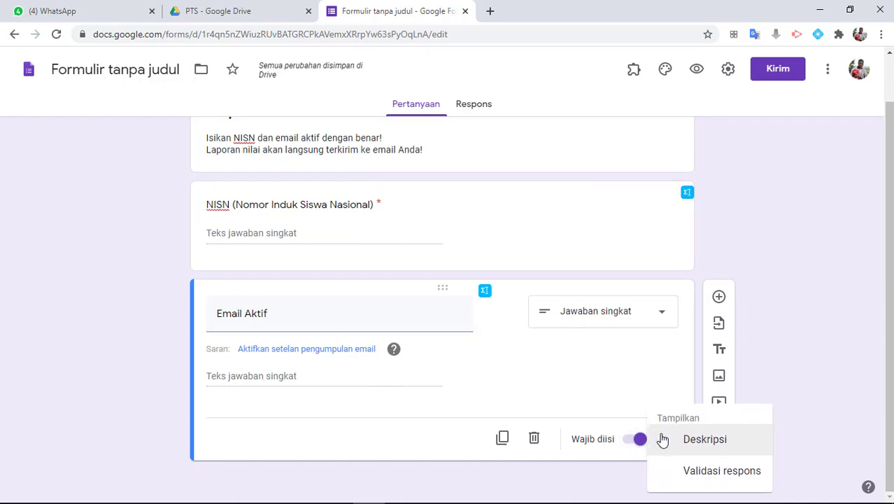
{"action": "left_click", "coordinate": [702, 472]}
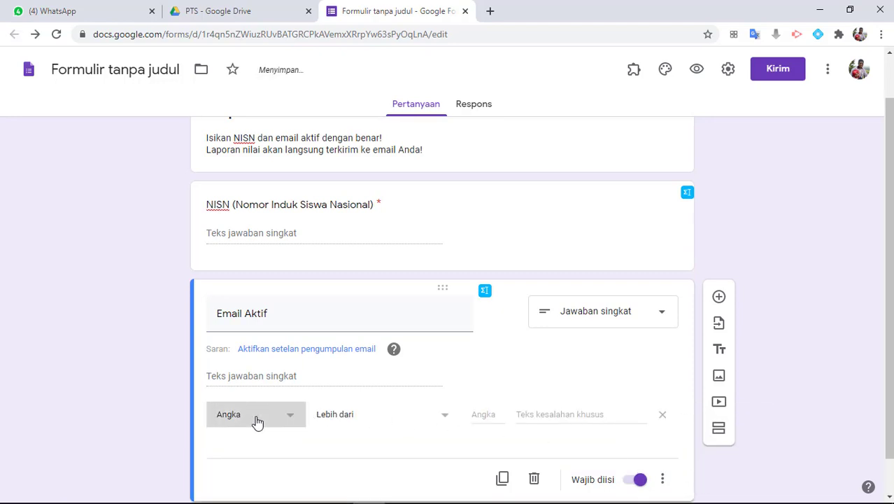
{"action": "left_click", "coordinate": [256, 423]}
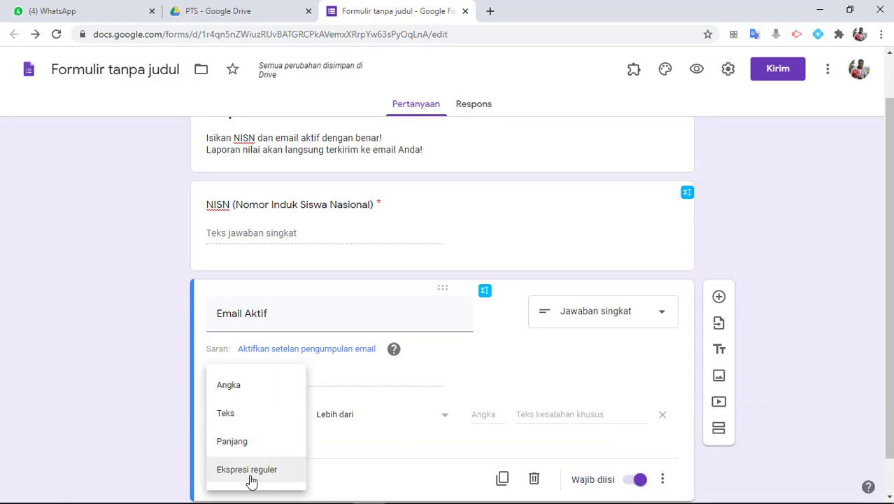
{"action": "left_click", "coordinate": [239, 421]}
{"action": "left_click", "coordinate": [358, 426]}
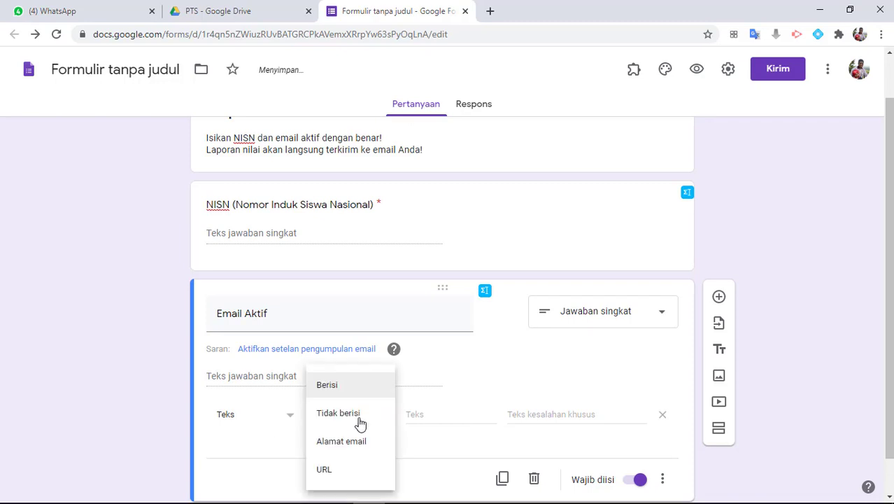
{"action": "left_click", "coordinate": [339, 451]}
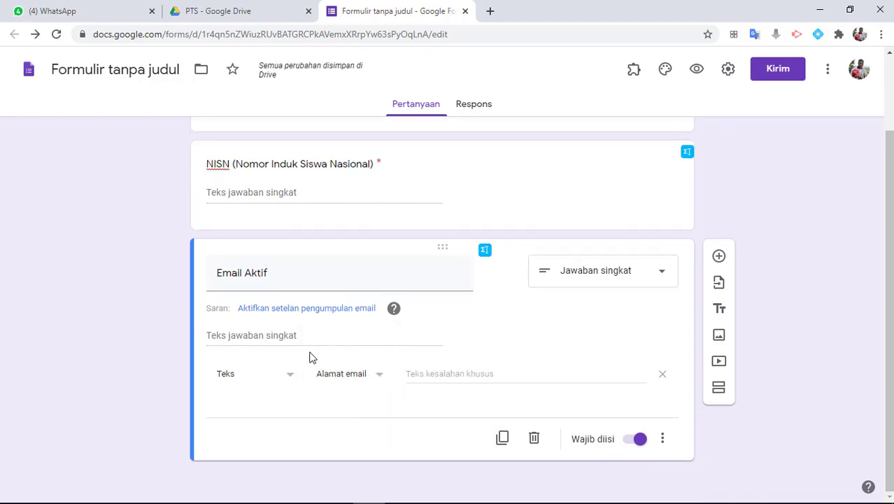
{"action": "left_click", "coordinate": [433, 379]}
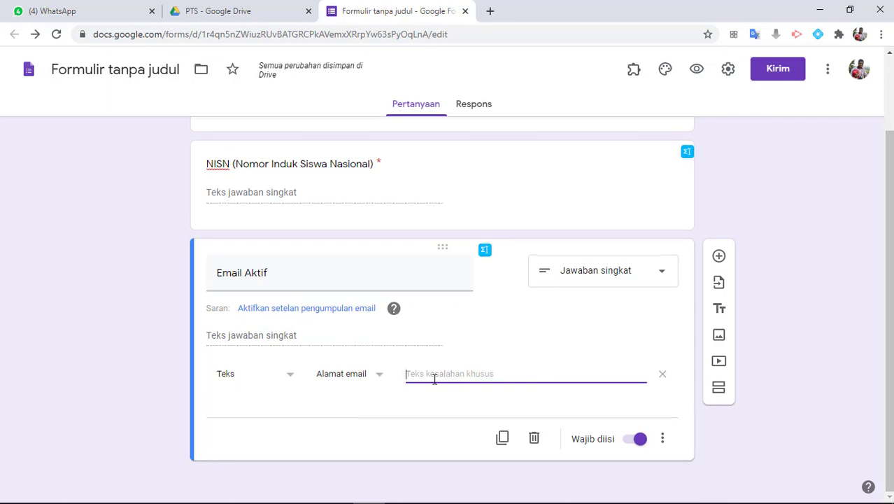
{"action": "type", "text": "Format email ti"}
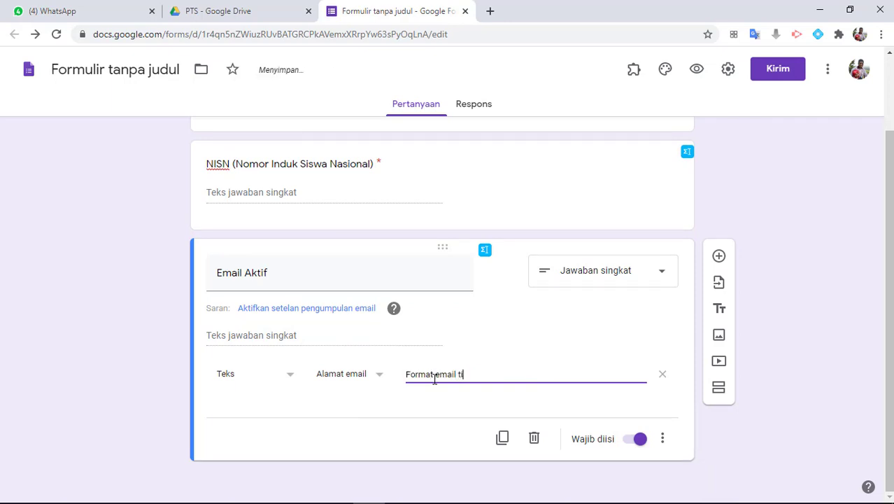
{"action": "type", "text": "dak valid!"}
{"action": "left_click", "coordinate": [259, 326]}
{"action": "scroll", "coordinate": [259, 325], "scroll_direction": "up", "scroll_amount": 1}
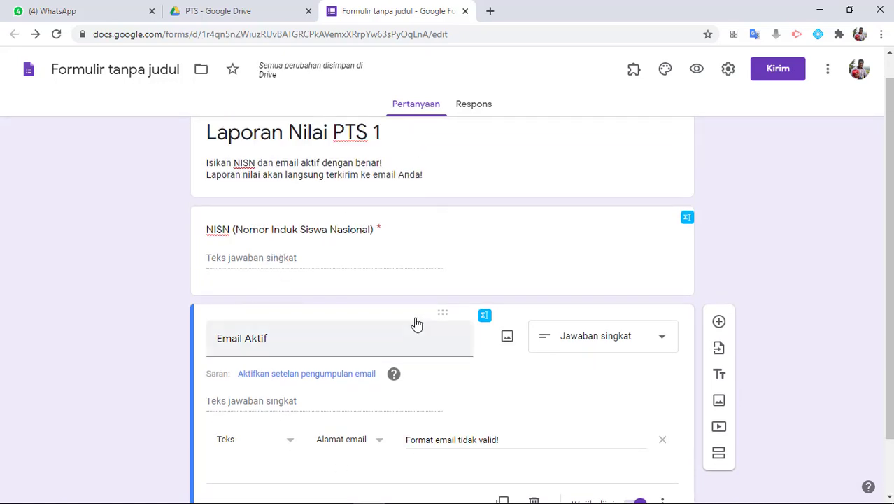
In Presentation settings, hide the submit-another-response link and write the emailed-report confirmation message
{"action": "left_click", "coordinate": [729, 72]}
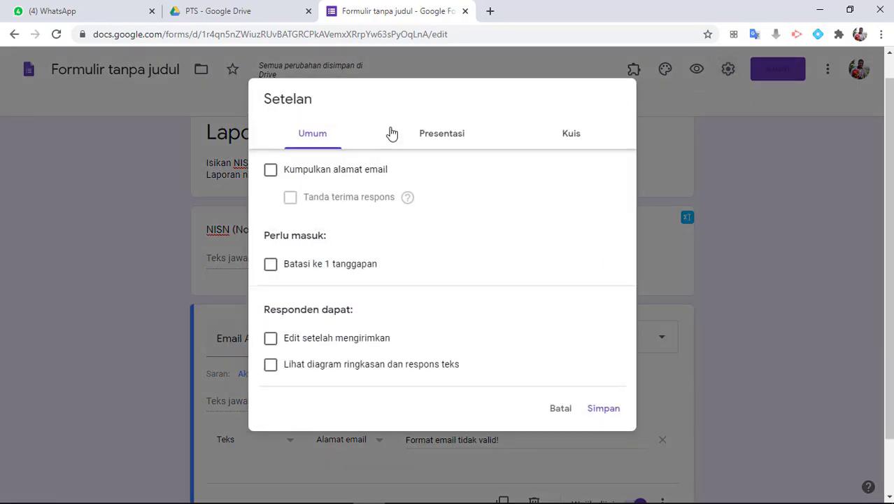
{"action": "left_click", "coordinate": [438, 143]}
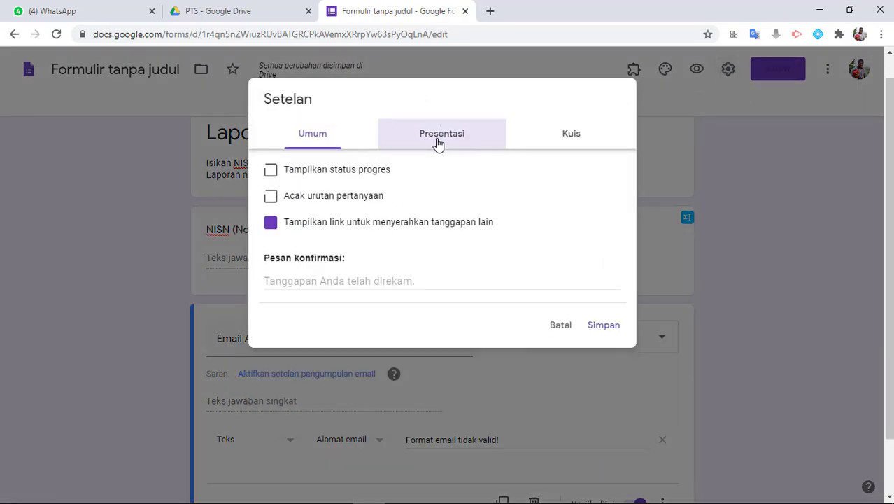
{"action": "left_click", "coordinate": [270, 224]}
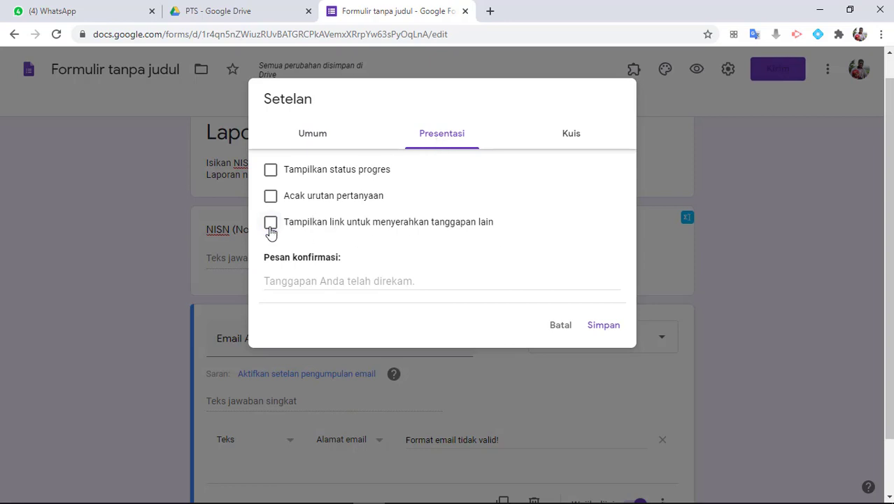
{"action": "left_click", "coordinate": [301, 281]}
{"action": "type", "text": "Lapor"}
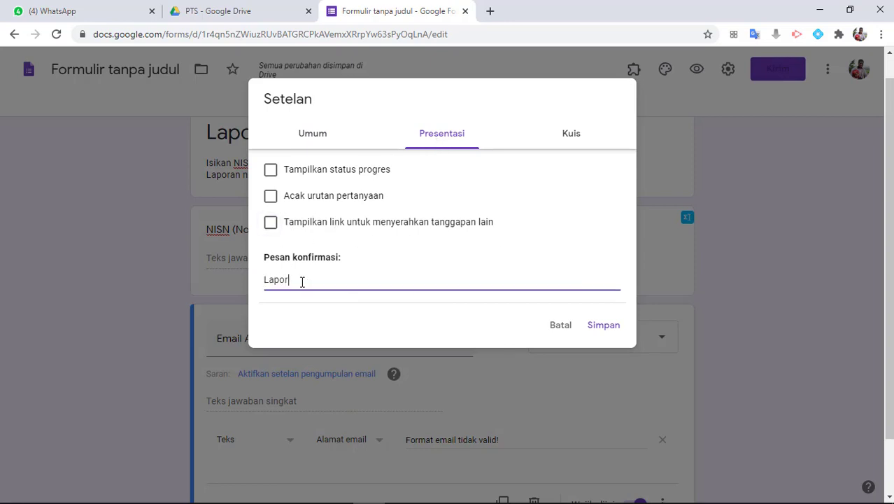
{"action": "type", "text": "an nilai langsung terkirim"}
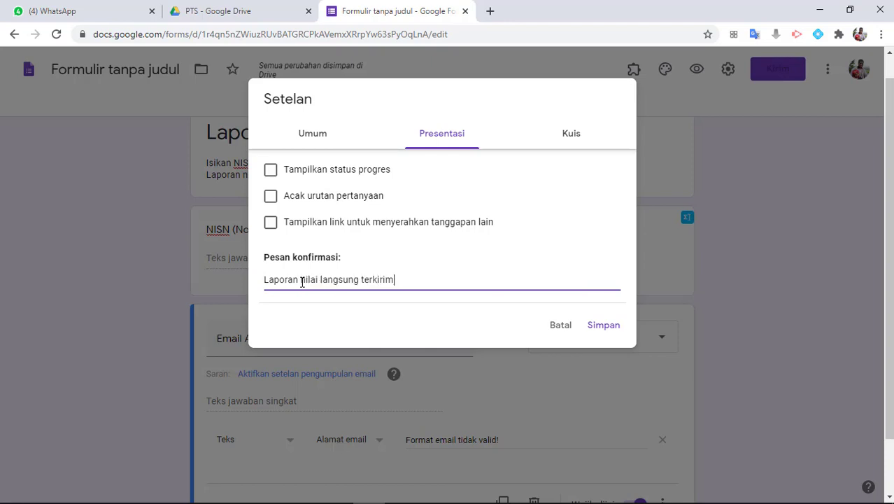
{"action": "type", "text": " ke email Anda, silahkan dicek! teri"}
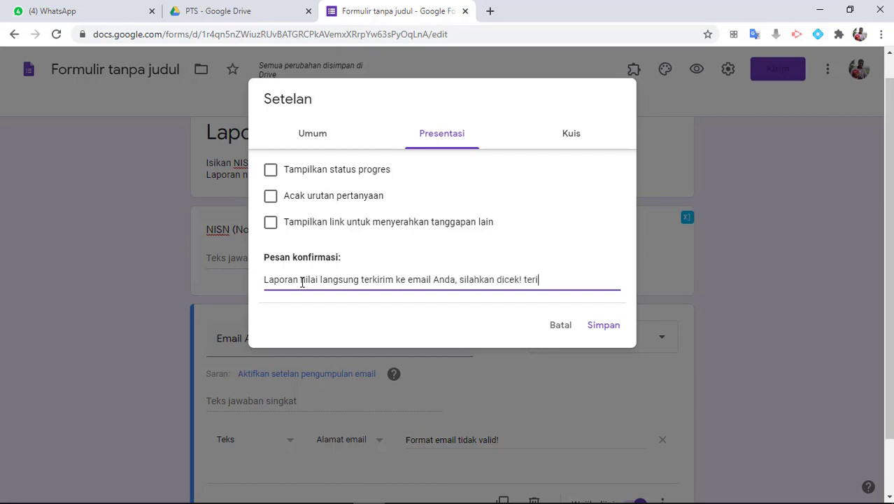
{"action": "type", "text": "makasih."}
Save the updated form settings
{"action": "left_click", "coordinate": [604, 327]}
{"action": "scroll", "coordinate": [383, 246], "scroll_direction": "down", "scroll_amount": 1}
{"action": "scroll", "coordinate": [383, 247], "scroll_direction": "up", "scroll_amount": 2}
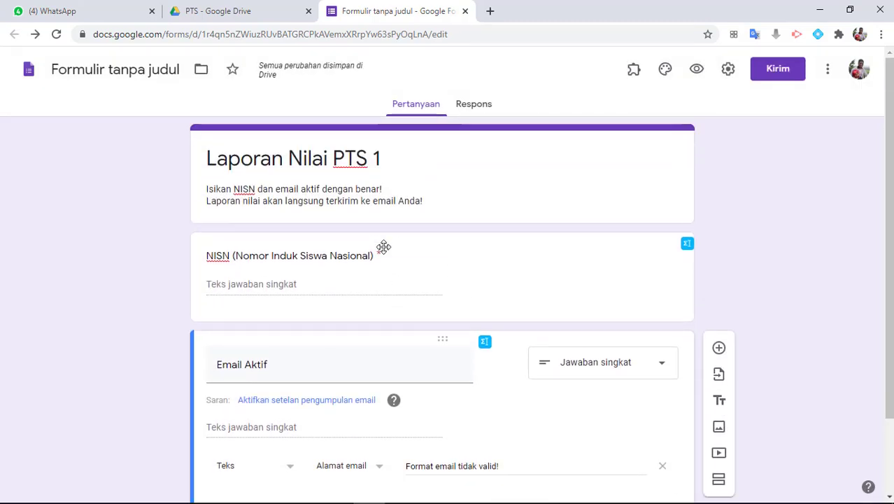
Link the form's responses to a newly created spreadsheet
{"action": "left_click", "coordinate": [474, 112]}
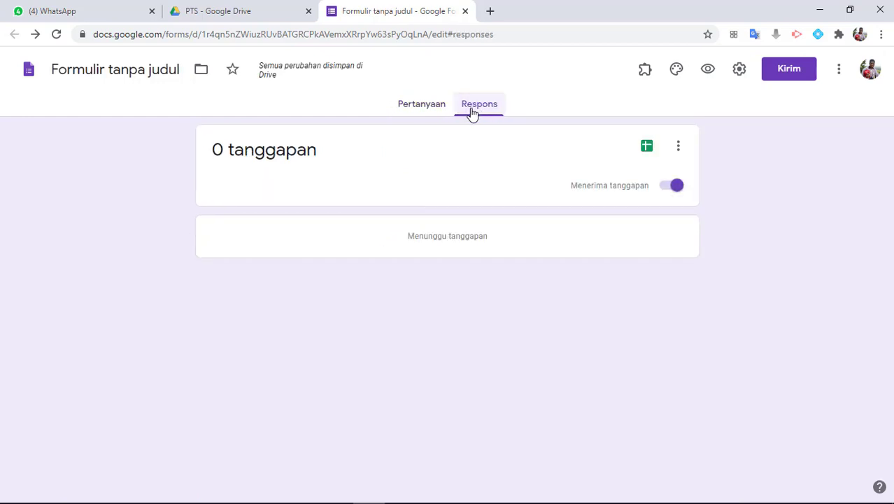
{"action": "left_click", "coordinate": [646, 149]}
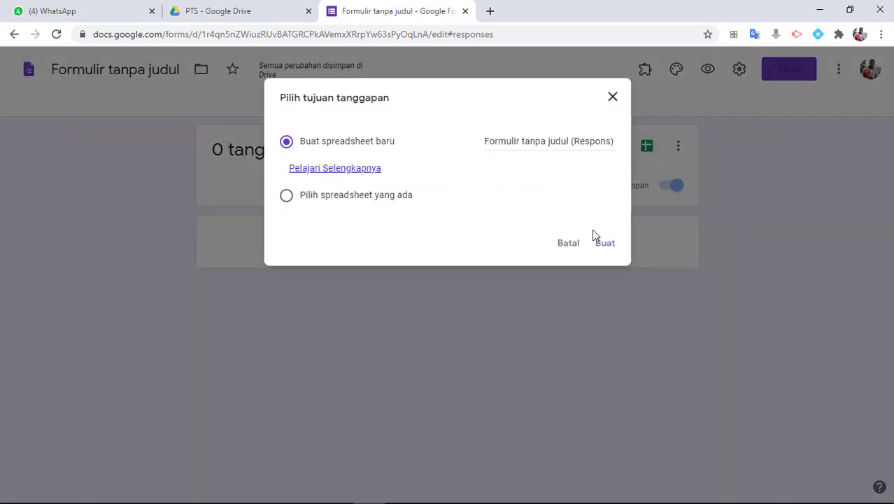
{"action": "left_click", "coordinate": [602, 246]}
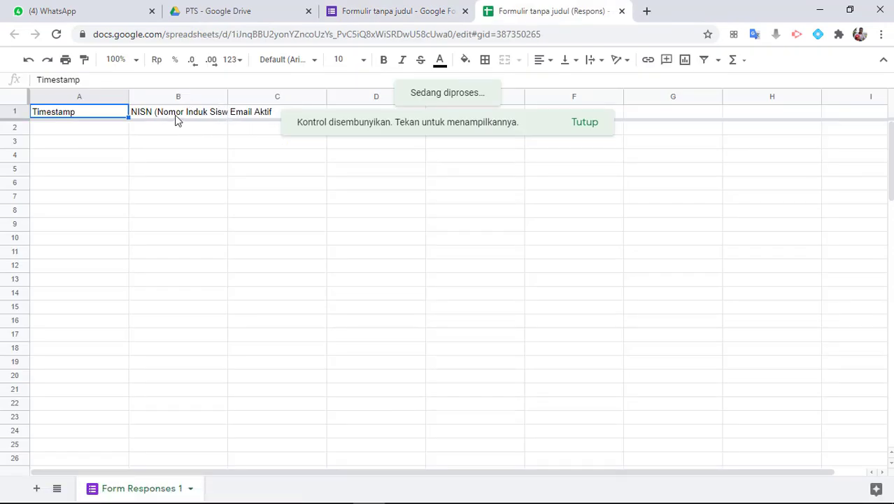
Check the NISN and Email Aktif headers, then add a new blank Sheet2
{"action": "left_click", "coordinate": [177, 119]}
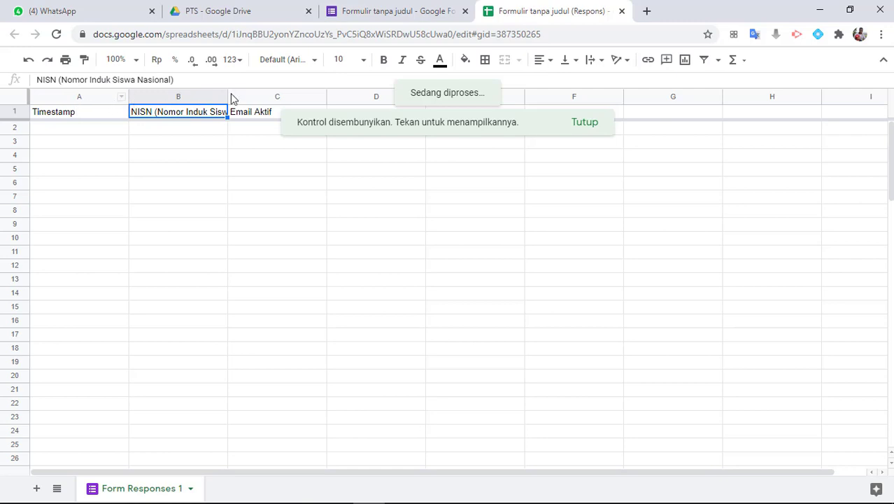
{"action": "left_click", "coordinate": [270, 113]}
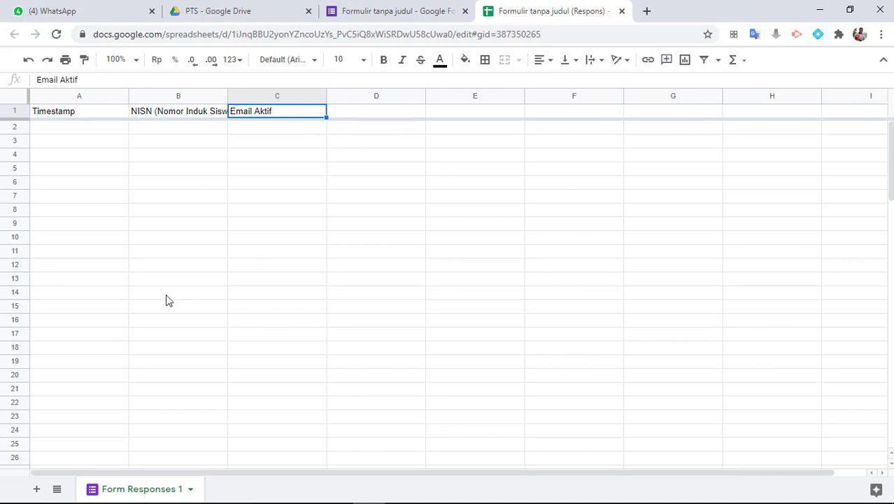
{"action": "left_click", "coordinate": [39, 491]}
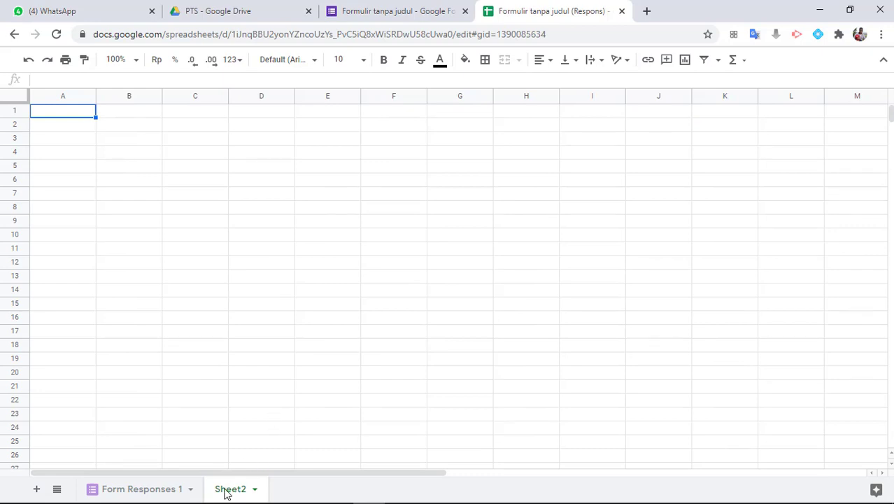
Copy the grade table A1:Y10 from nilai PTS.xlsx in Excel and return to Google Sheets
{"action": "mouse_move", "coordinate": [203, 502]}
{"action": "left_click", "coordinate": [305, 492]}
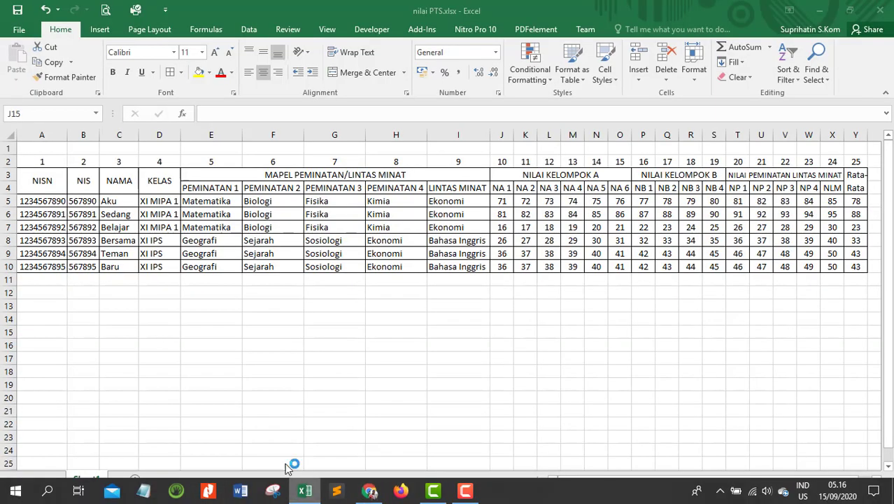
{"action": "left_click", "coordinate": [42, 151]}
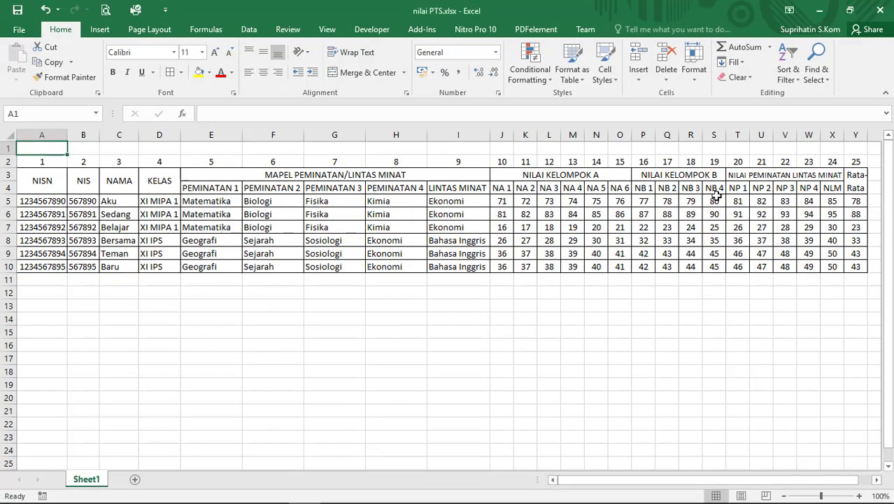
{"action": "left_click", "coordinate": [850, 265], "text": "shift"}
{"action": "right_click", "coordinate": [390, 190]}
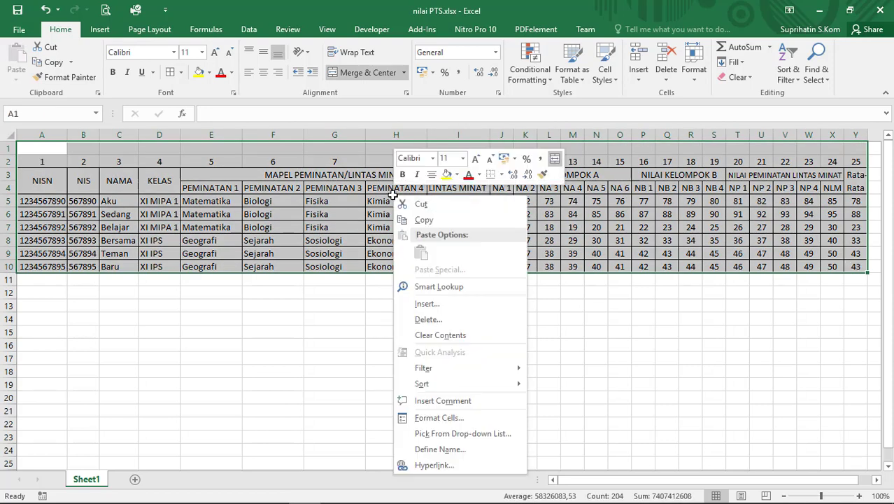
{"action": "left_click", "coordinate": [413, 214]}
{"action": "left_click", "coordinate": [369, 492]}
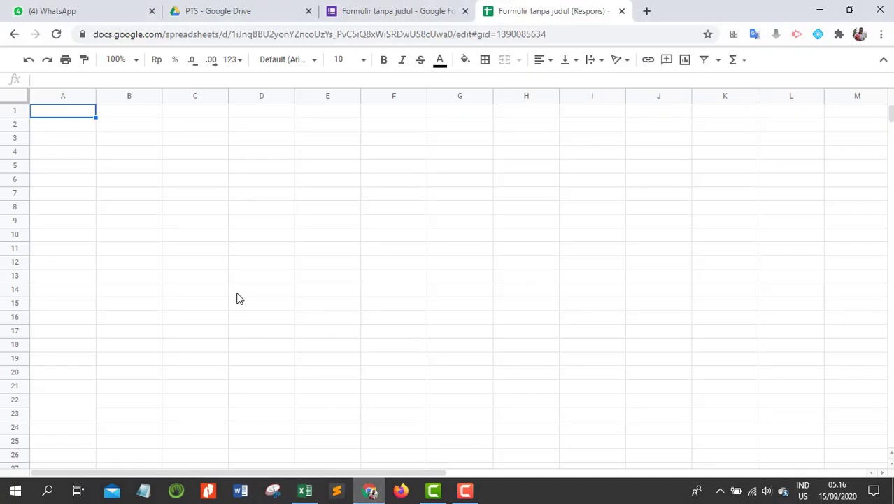
Paste the grade table at Sheet2!A1, then check the NISN column and student rows 5–10
{"action": "right_click", "coordinate": [75, 117]}
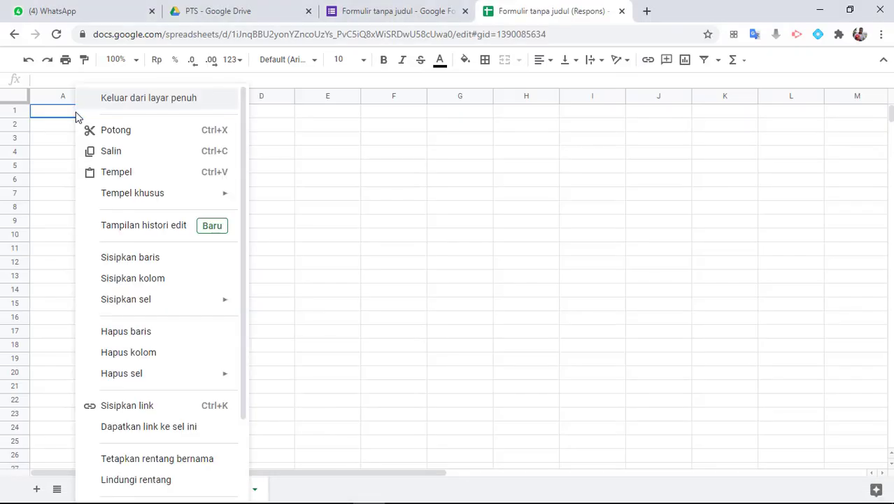
{"action": "left_click", "coordinate": [101, 172]}
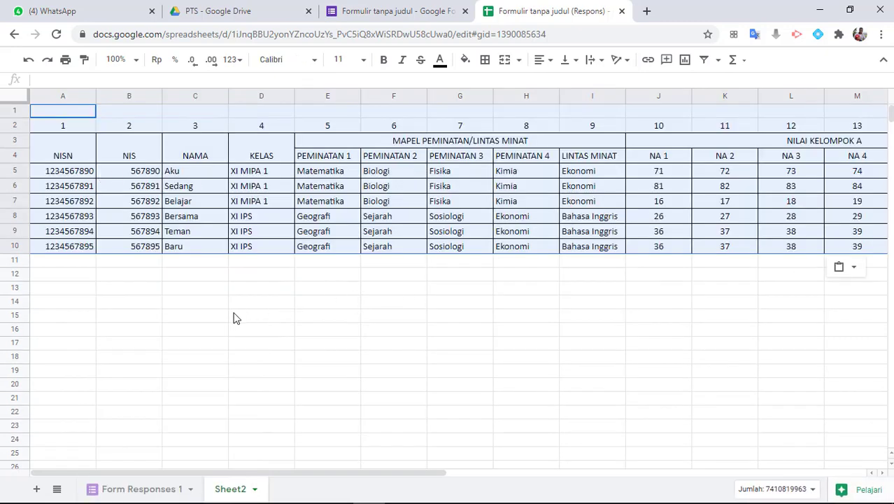
{"action": "left_click", "coordinate": [580, 327]}
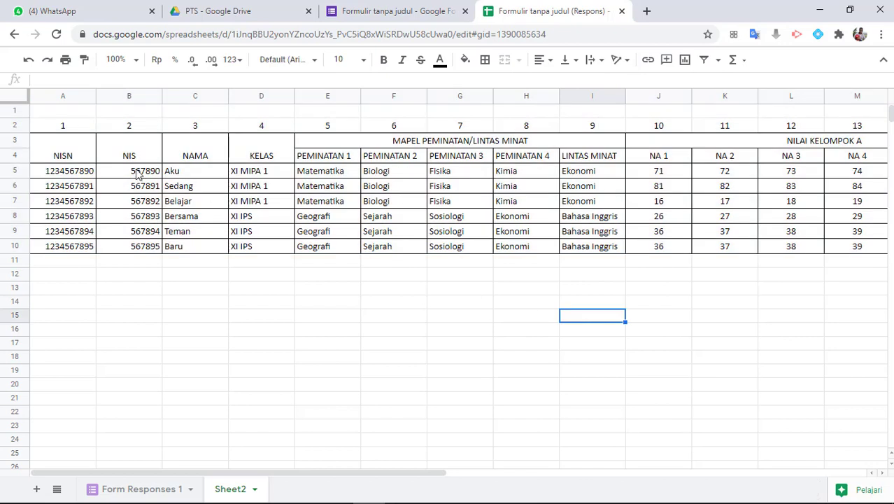
{"action": "left_click", "coordinate": [45, 139]}
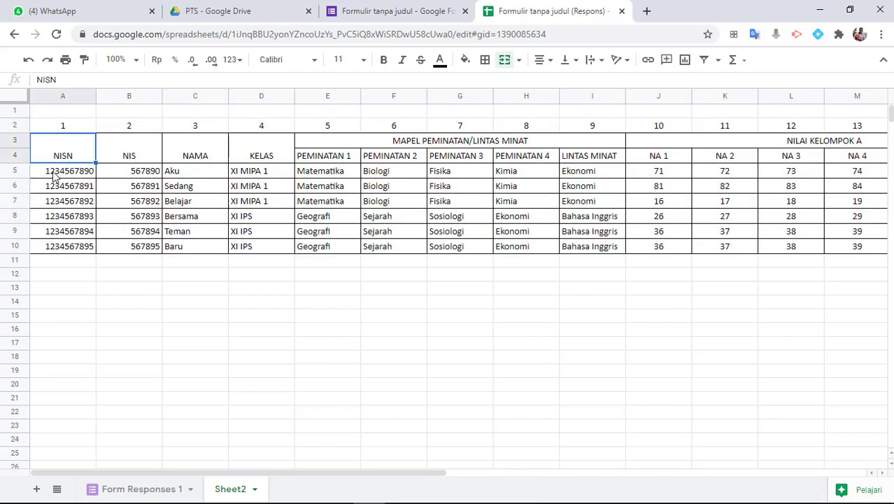
{"action": "left_click", "coordinate": [55, 172]}
{"action": "left_click", "coordinate": [12, 172]}
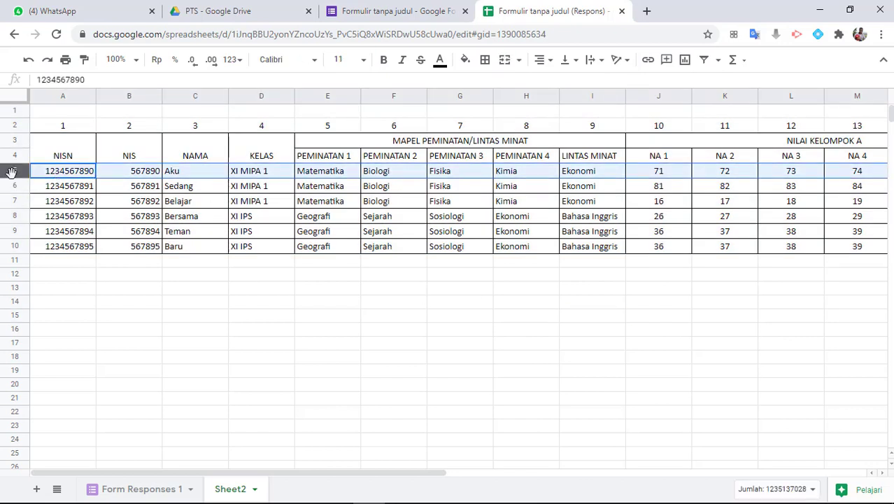
{"action": "left_click", "coordinate": [15, 246]}
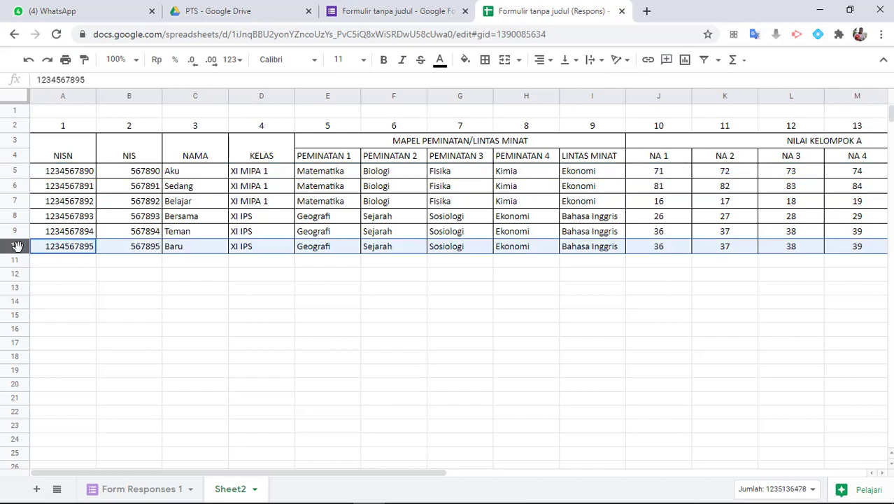
{"action": "left_click", "coordinate": [14, 173]}
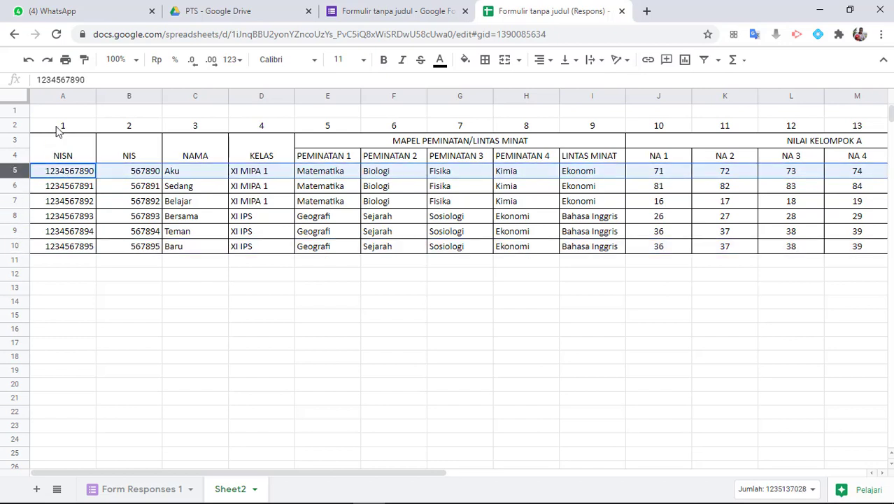
{"action": "left_click", "coordinate": [64, 96]}
{"action": "left_click", "coordinate": [235, 97]}
{"action": "left_click_drag", "start_coordinate": [235, 97], "coordinate": [483, 102]}
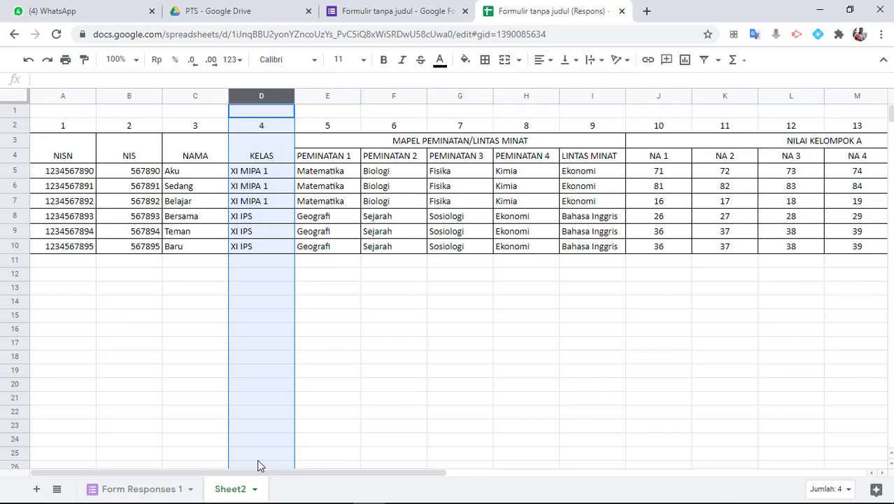
Rename the Sheet2 tab to 'nilai'
{"action": "right_click", "coordinate": [238, 494]}
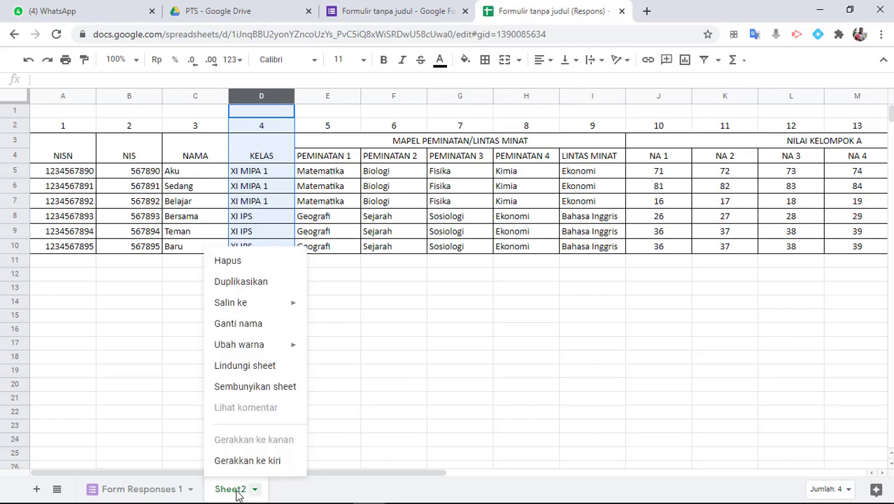
{"action": "left_click", "coordinate": [244, 326]}
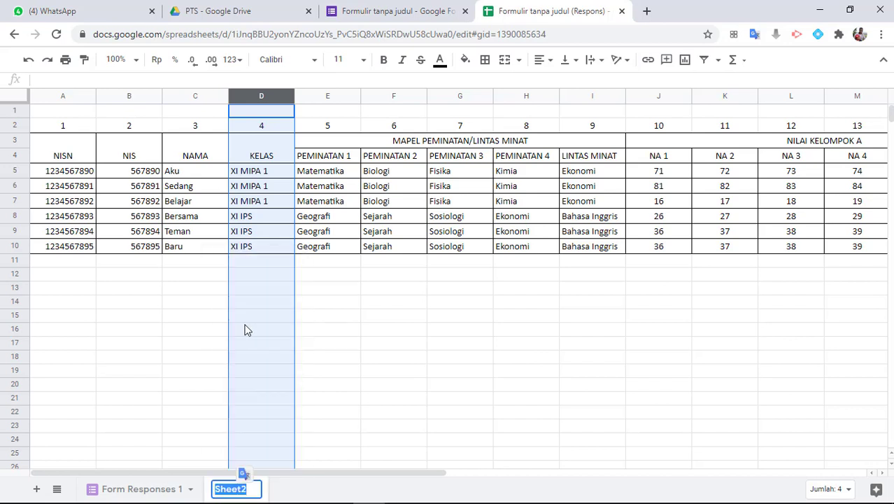
{"action": "type", "text": "nilai"}
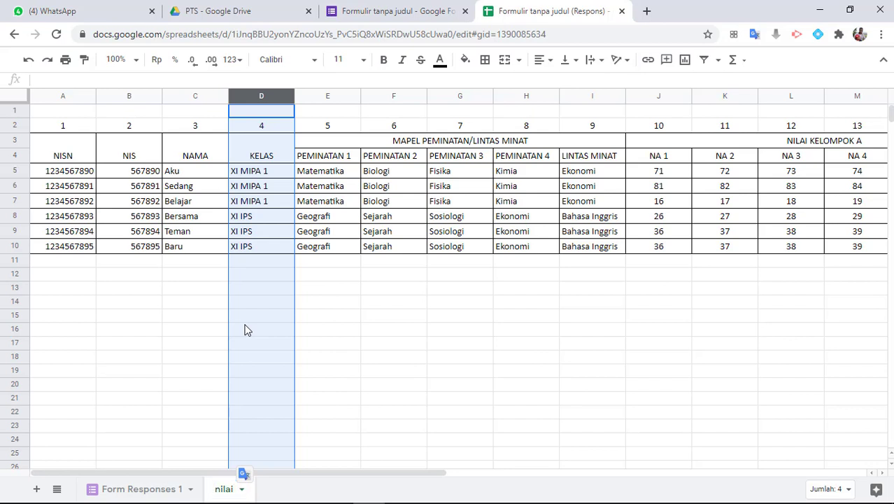
{"action": "key", "text": "Return"}
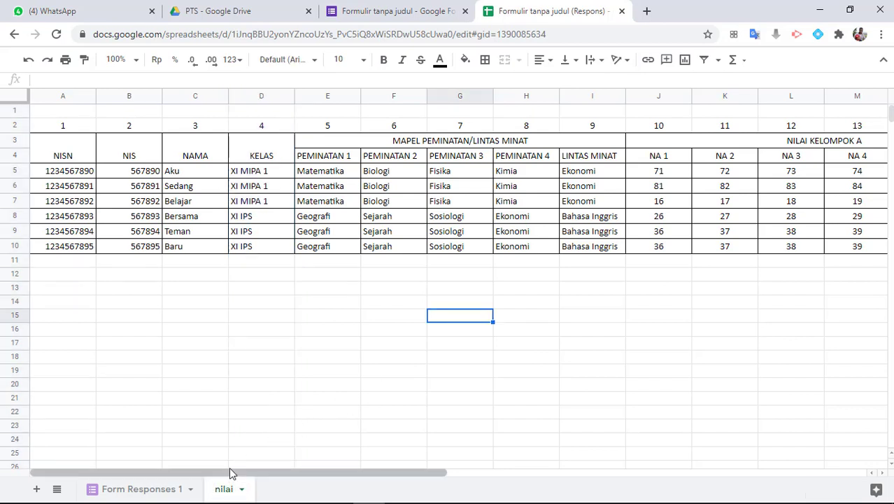
Vertically centre the NISN through KELAS header cells
{"action": "left_click", "coordinate": [79, 156]}
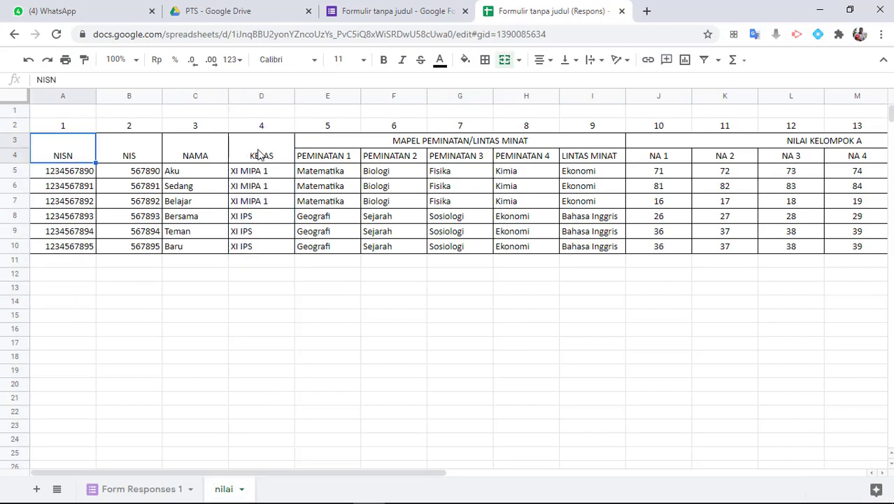
{"action": "left_click", "coordinate": [263, 156], "text": "shift"}
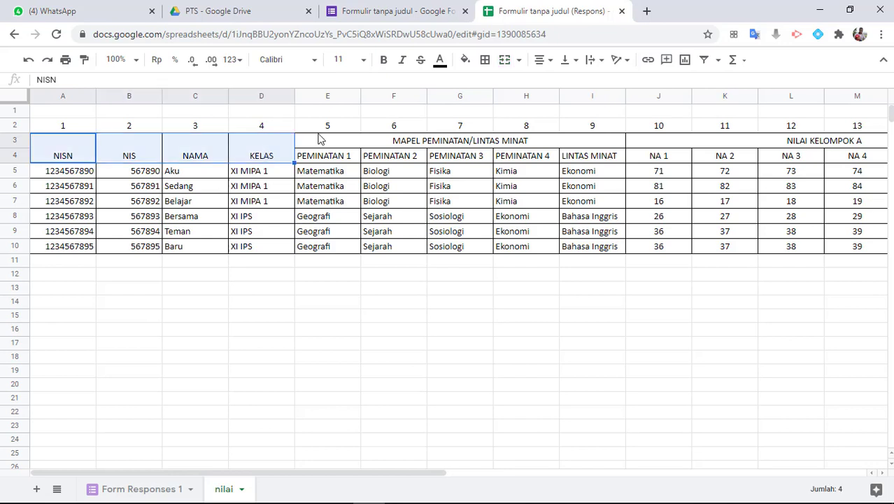
{"action": "left_click", "coordinate": [571, 61]}
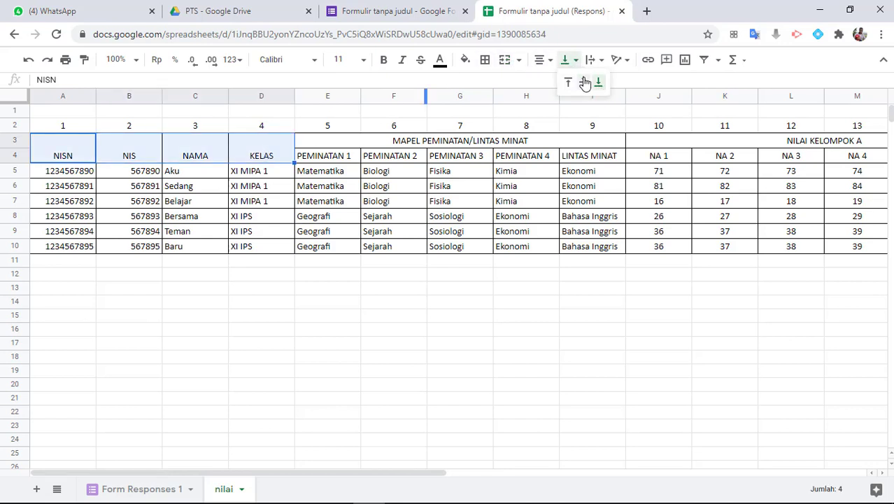
{"action": "left_click", "coordinate": [583, 82]}
{"action": "left_click", "coordinate": [119, 290]}
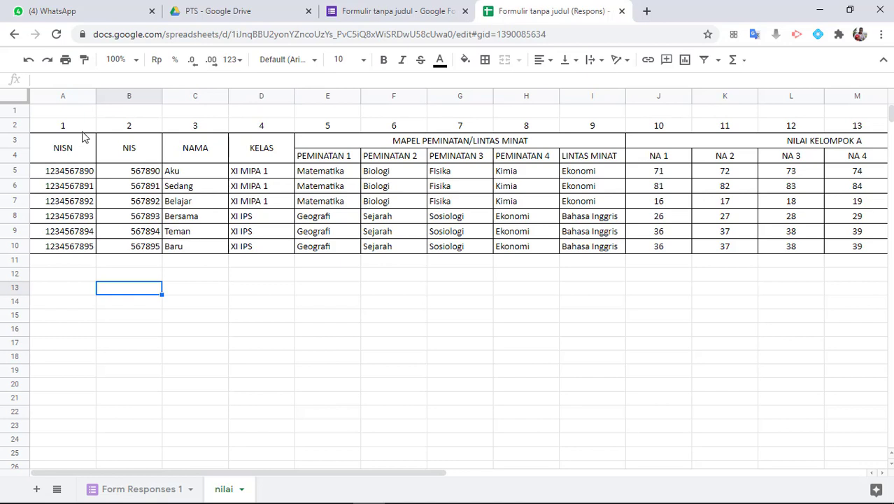
Centre column A's NISN numbers horizontally, then return to Form Responses 1
{"action": "left_click", "coordinate": [70, 96]}
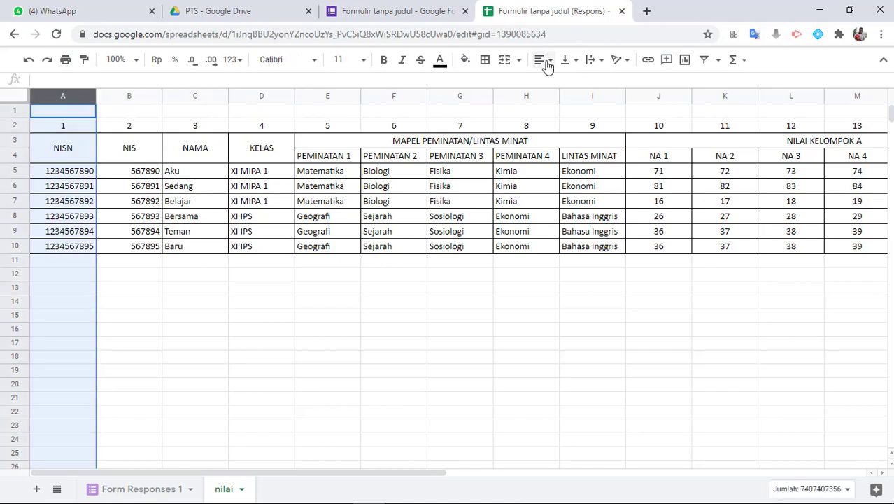
{"action": "left_click", "coordinate": [519, 62]}
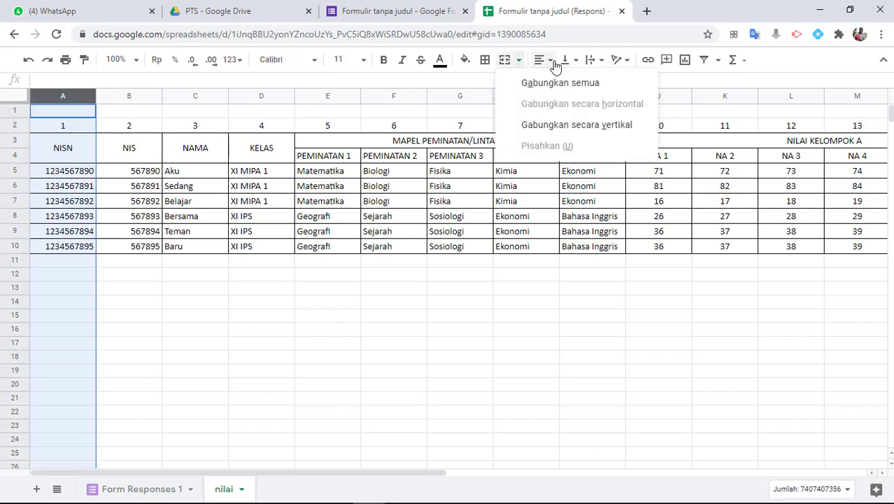
{"action": "left_click", "coordinate": [550, 64]}
{"action": "left_click", "coordinate": [558, 82]}
{"action": "left_click", "coordinate": [74, 175]}
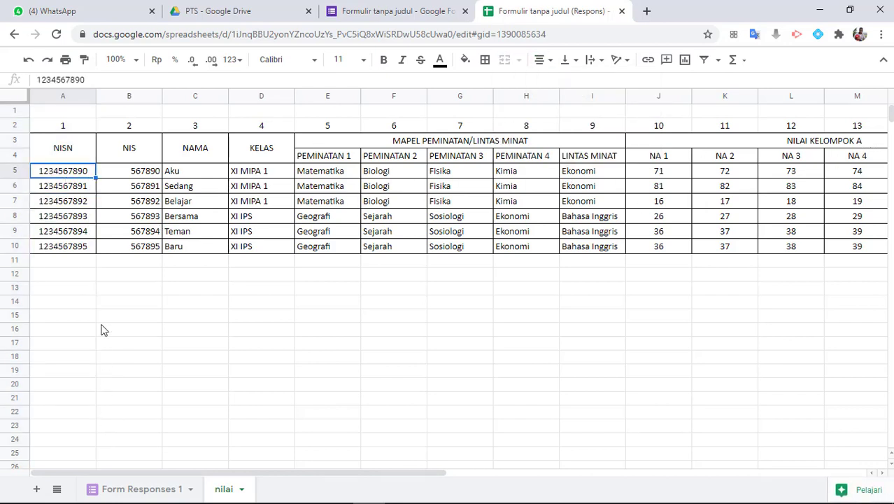
{"action": "left_click", "coordinate": [72, 99]}
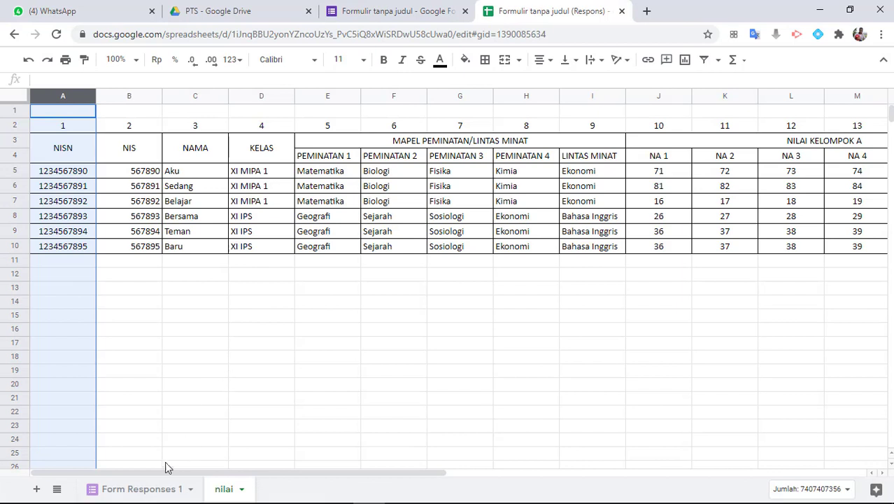
{"action": "left_click", "coordinate": [137, 489]}
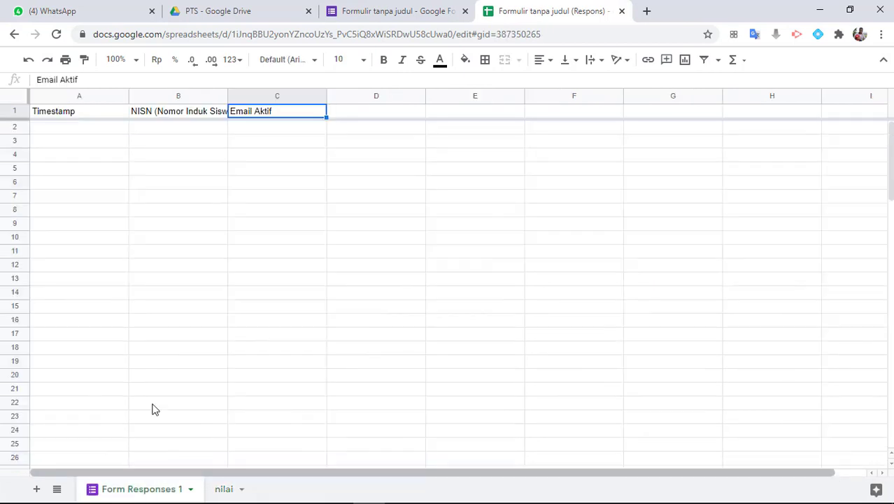
{"action": "left_click", "coordinate": [173, 98]}
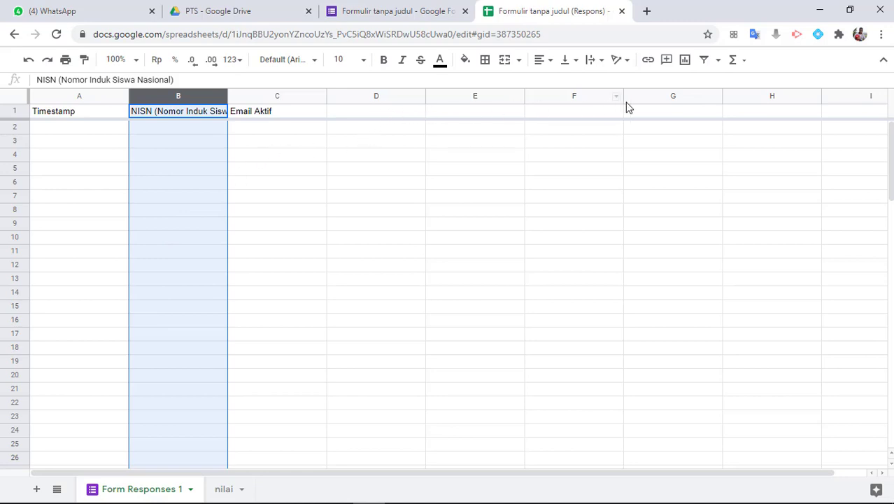
{"action": "left_click", "coordinate": [357, 112]}
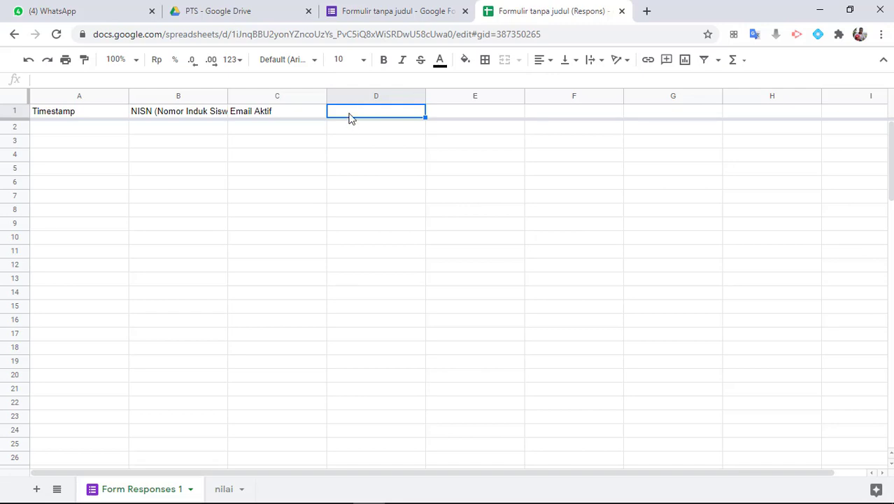
In D1, start an arrayformula that labels row 1 'NIS' and opens a COUNTIF
{"action": "type", "text": "=a"}
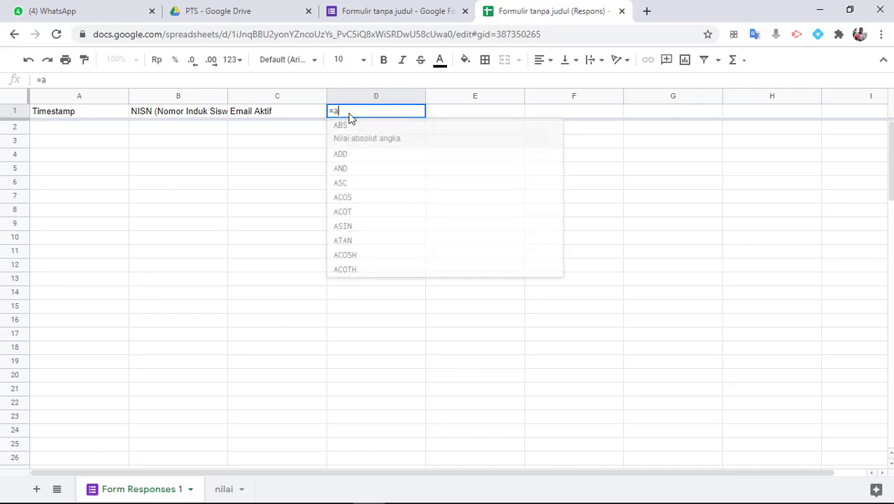
{"action": "type", "text": "rrayformula"}
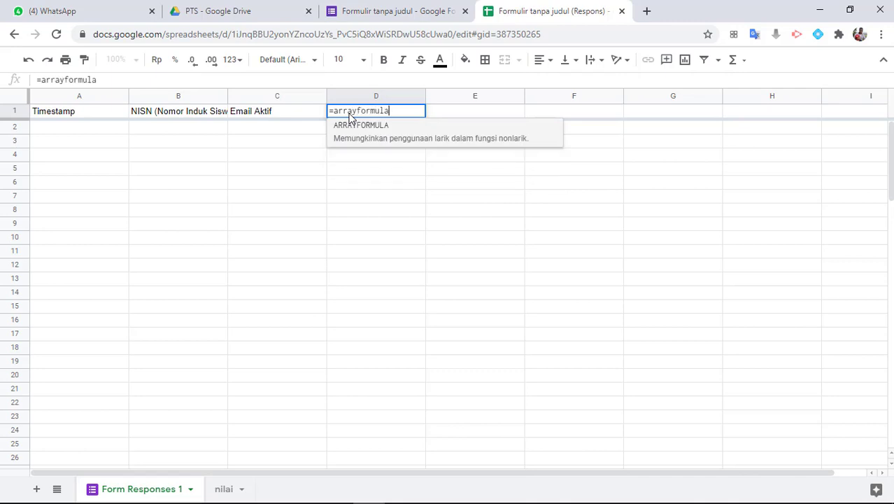
{"action": "type", "text": "("}
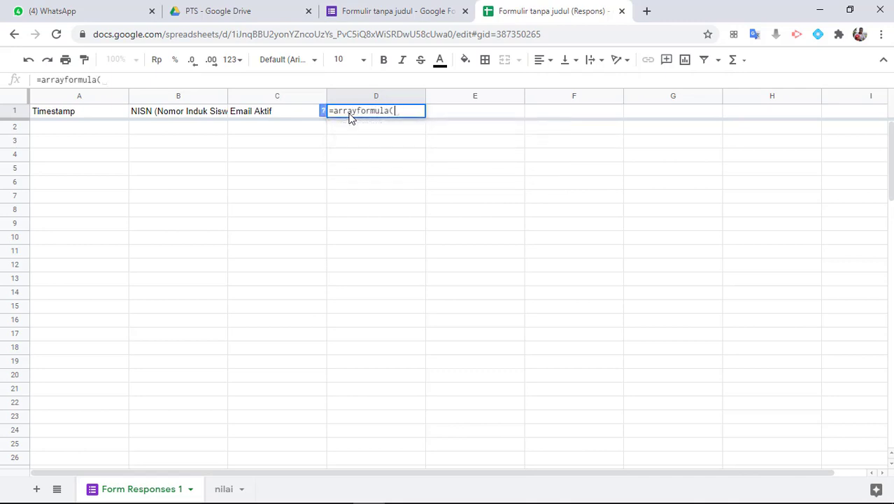
{"action": "type", "text": "if(row"}
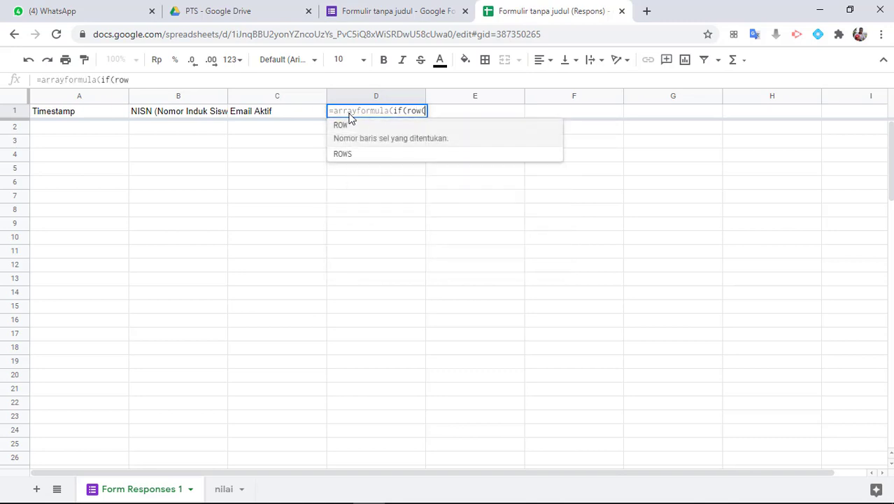
{"action": "type", "text": "("}
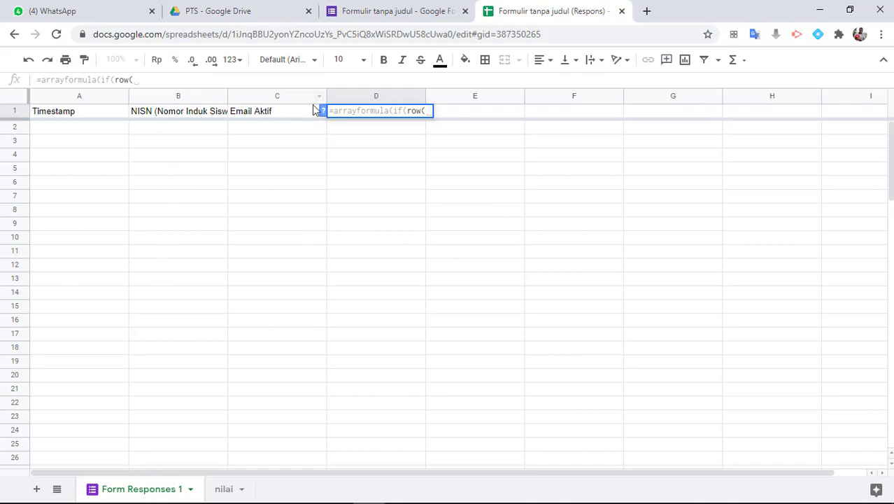
{"action": "type", "text": "B:B"}
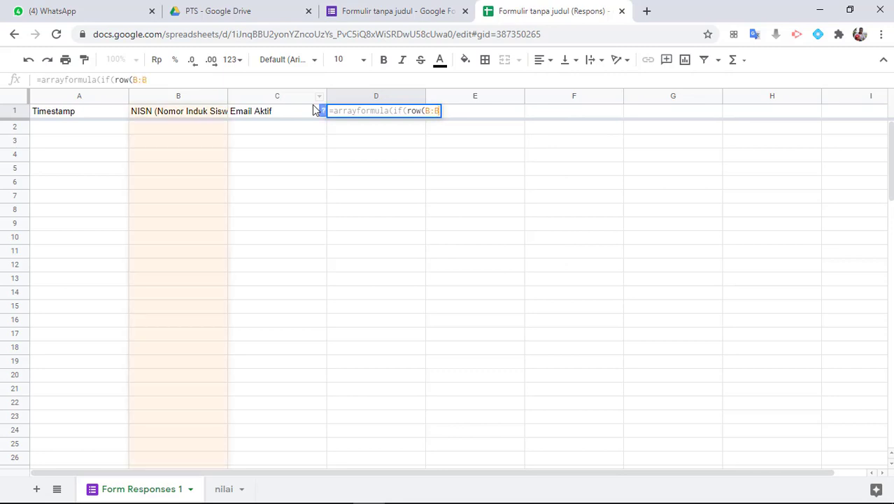
{"action": "type", "text": ")=1"}
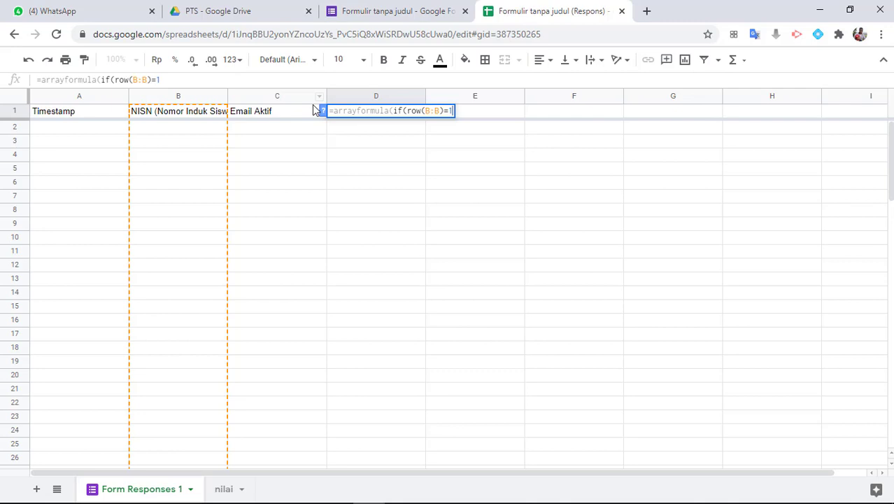
{"action": "type", "text": ";\"NI"}
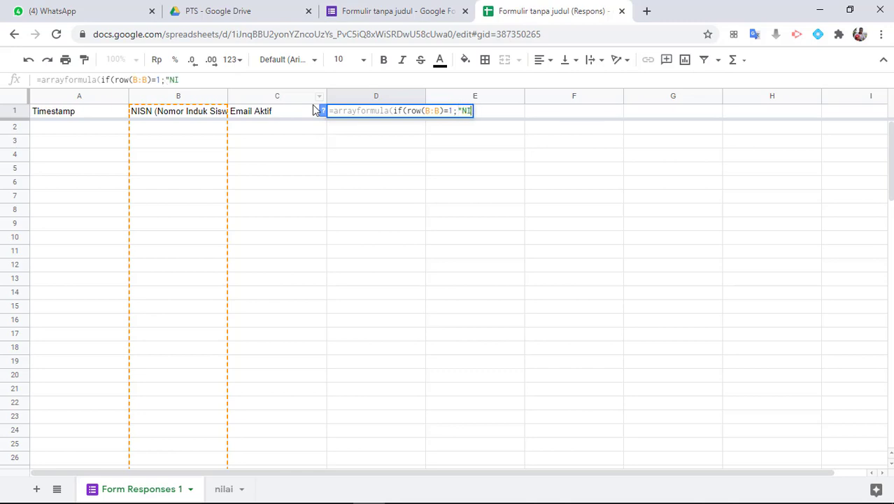
{"action": "type", "text": "S\";"}
{"action": "type", "text": "if(c"}
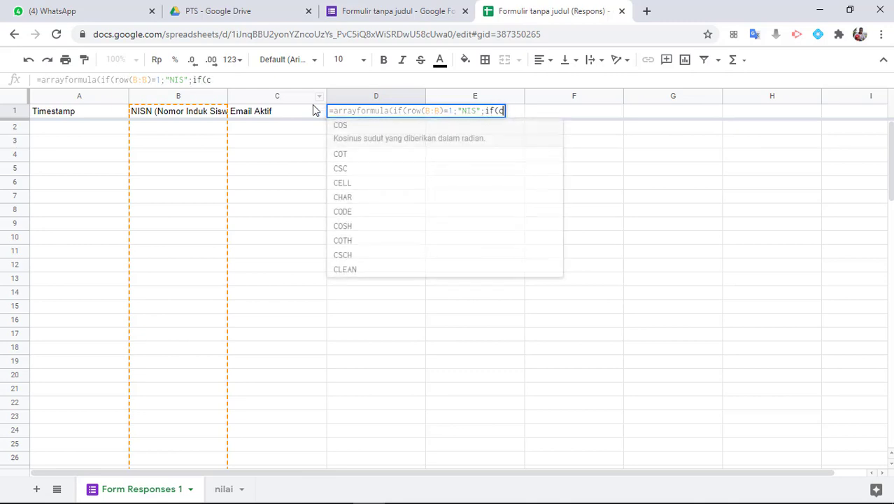
{"action": "type", "text": "ountif("}
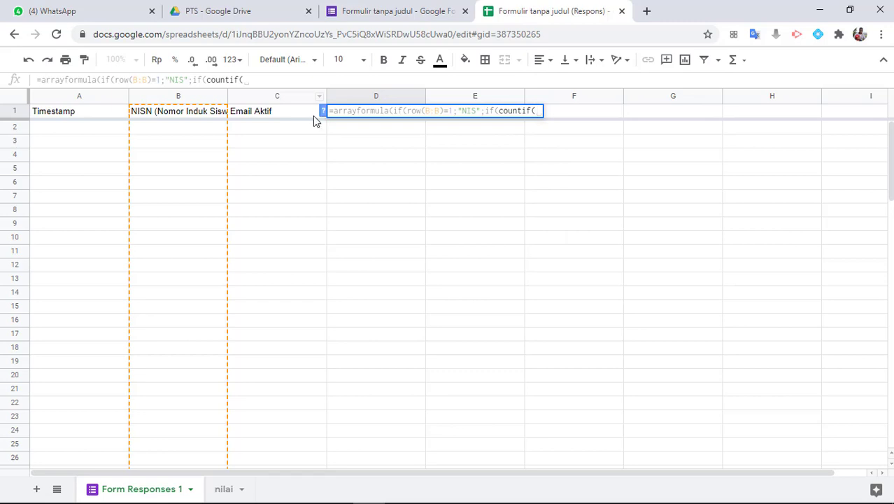
Match B:B against absolute nilai!$A$5:$A$10 with COUNTIF, then begin IFERROR(VLOOKUP(B:B;
{"action": "left_click", "coordinate": [224, 489]}
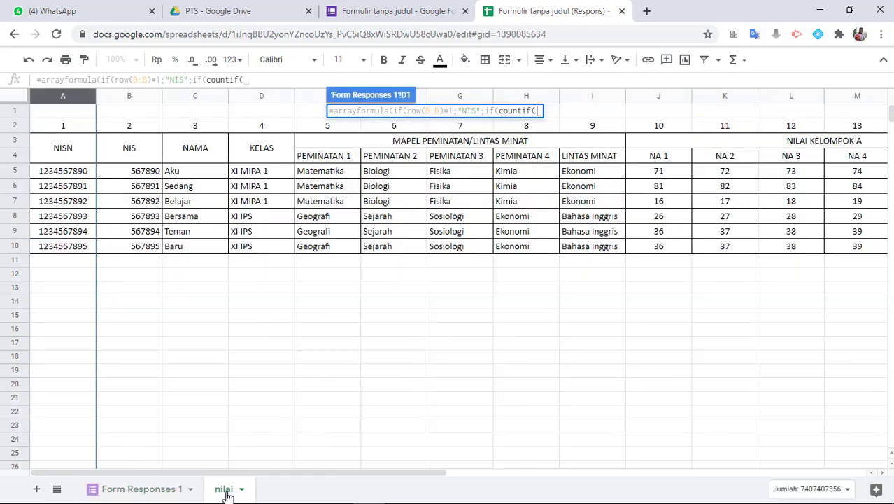
{"action": "left_click", "coordinate": [62, 172]}
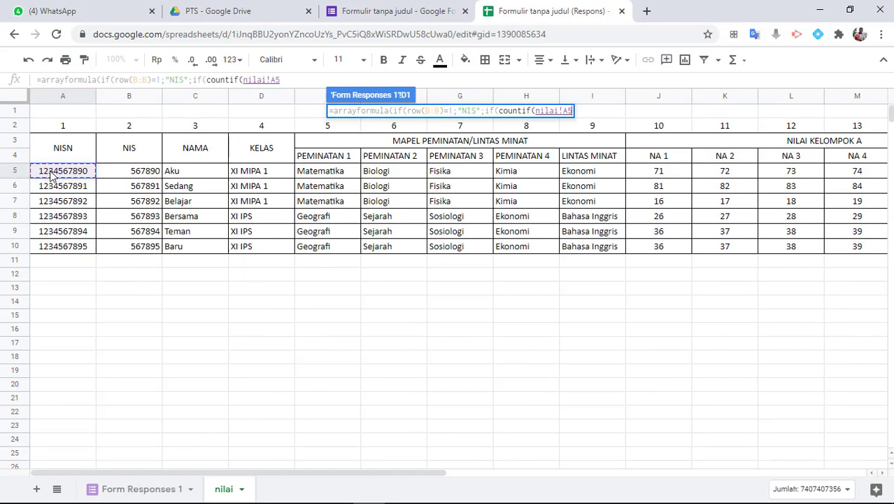
{"action": "left_click", "coordinate": [63, 249], "text": "shift"}
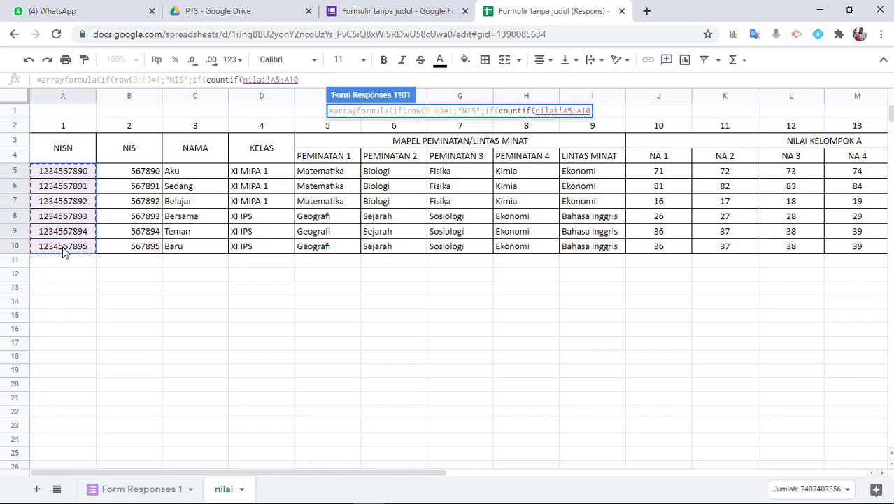
{"action": "left_click", "coordinate": [157, 490]}
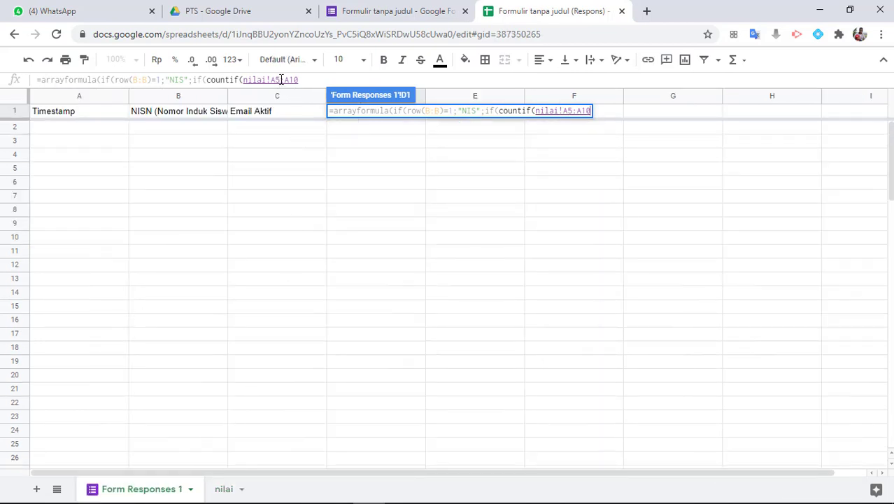
{"action": "left_click", "coordinate": [302, 79]}
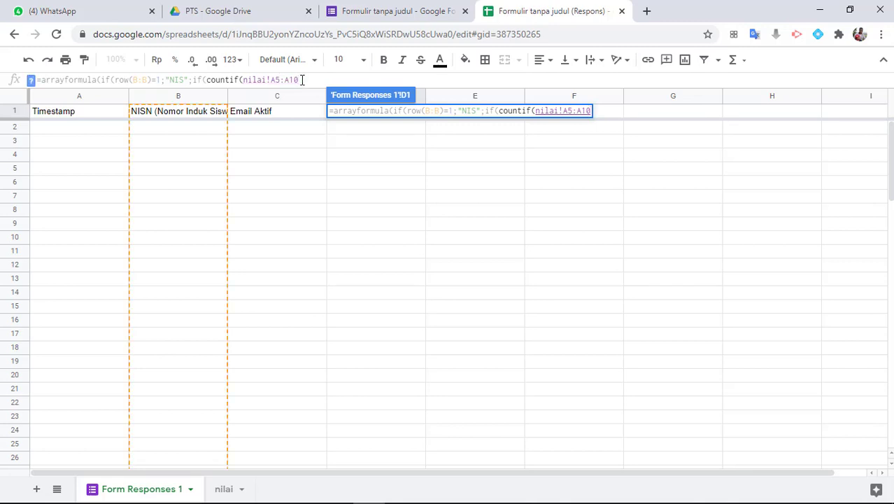
{"action": "key", "text": "F4"}
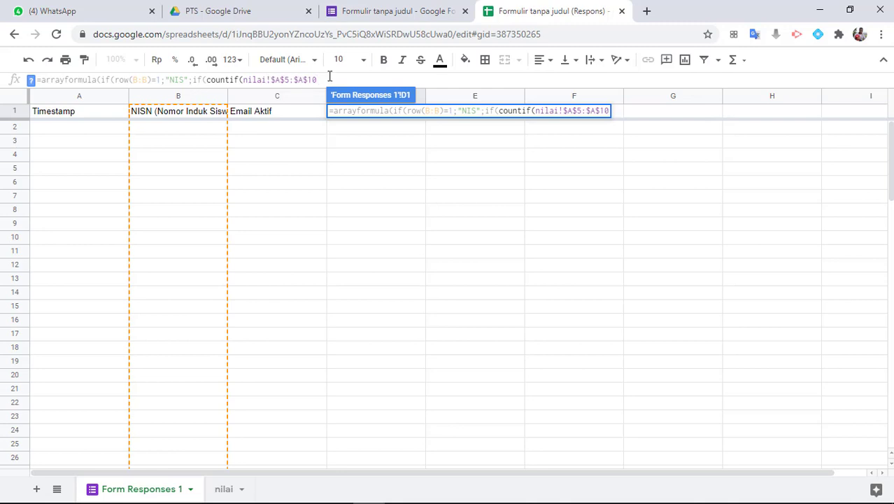
{"action": "type", "text": ";\"=\"&"}
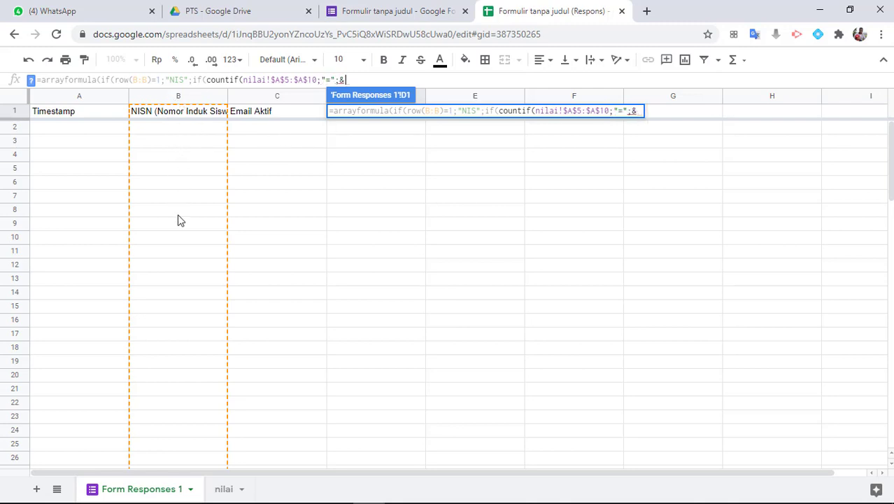
{"action": "type", "text": "B:"}
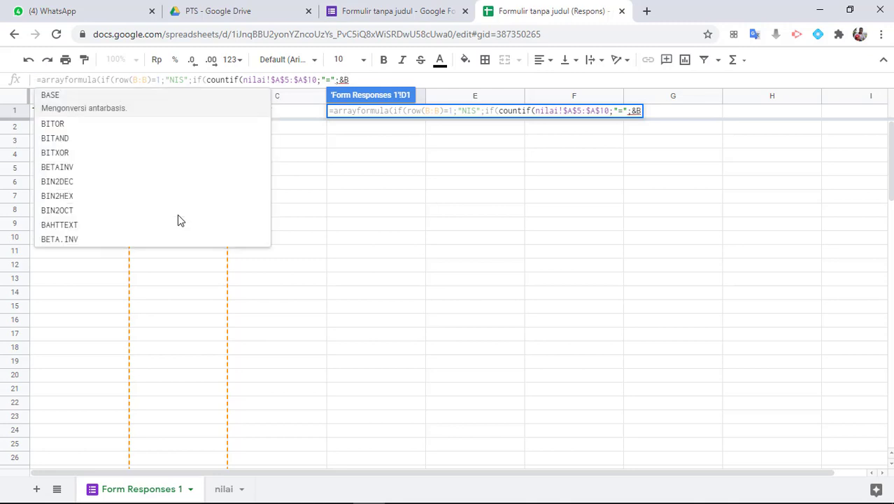
{"action": "type", "text": "B"}
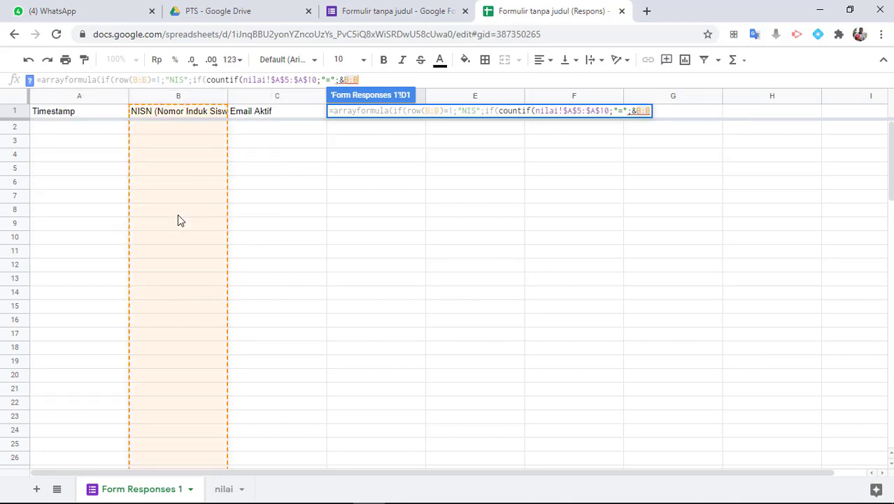
{"action": "type", "text": ")="}
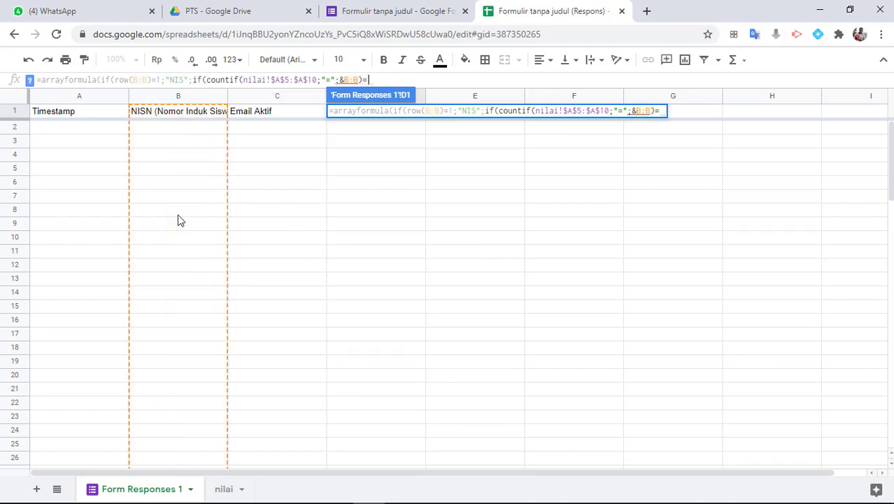
{"action": "type", "text": "1"}
{"action": "type", "text": ";"}
{"action": "type", "text": "iferr"}
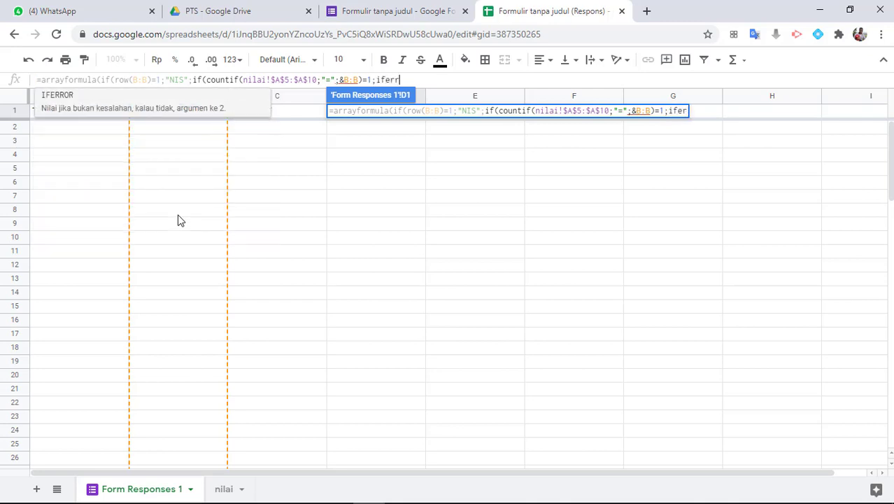
{"action": "type", "text": "or("}
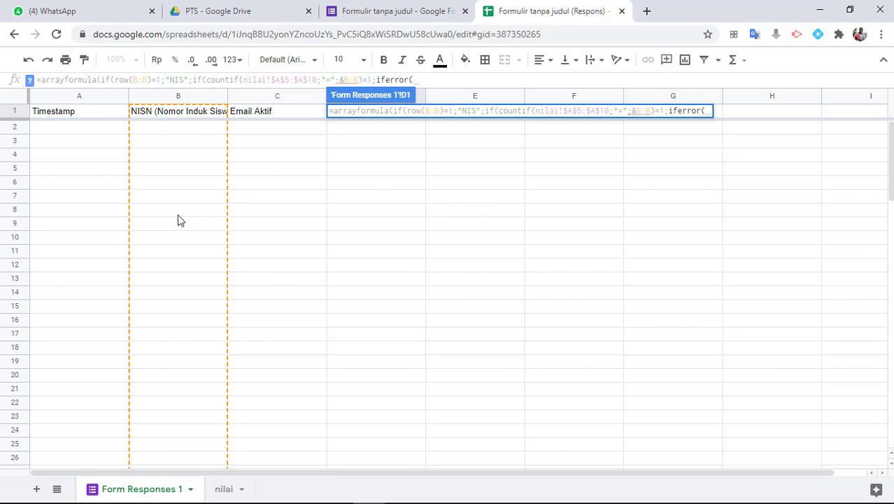
{"action": "type", "text": "vlookup("}
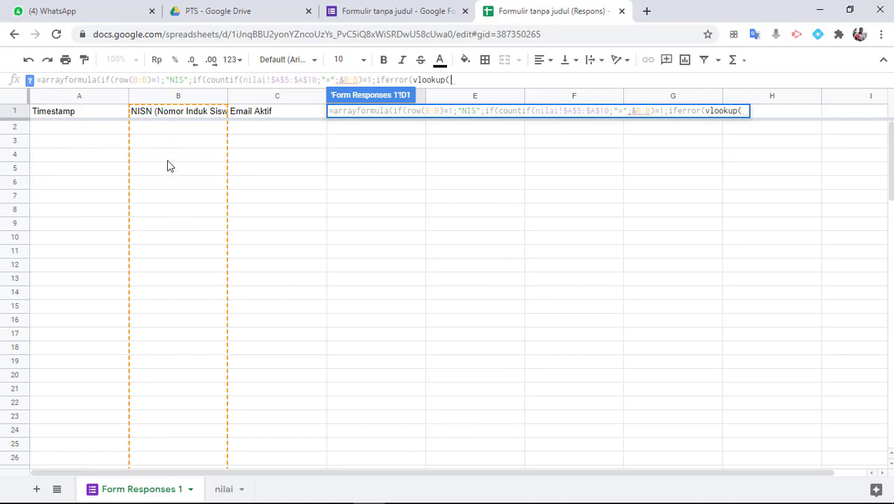
{"action": "type", "text": "B:B;"}
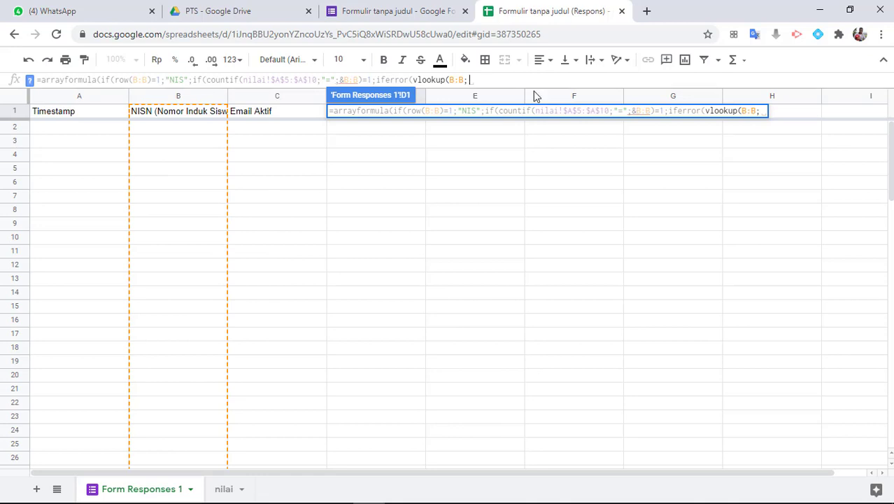
Finish D1's VLOOKUP on nilai!$A$5:$Y$10, column 2, exact match, with empty-string fallbacks
{"action": "left_click", "coordinate": [221, 490]}
{"action": "left_click", "coordinate": [66, 177]}
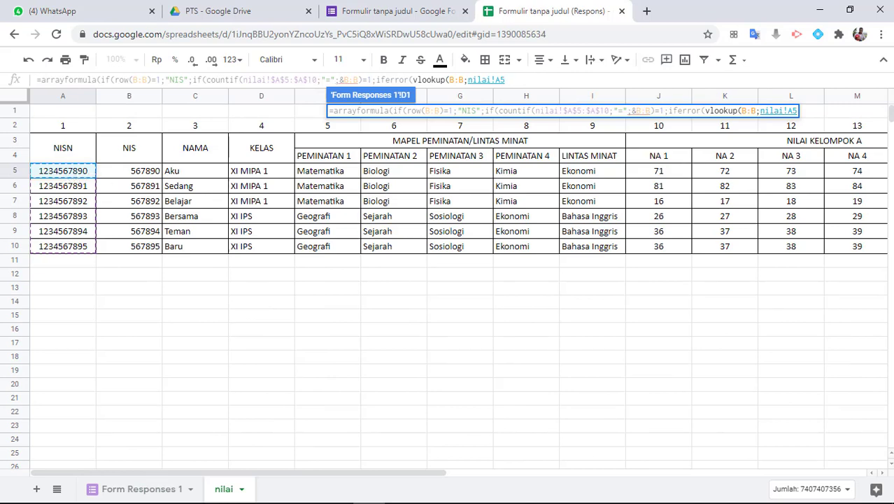
{"action": "left_click_drag", "start_coordinate": [365, 474], "coordinate": [821, 486]}
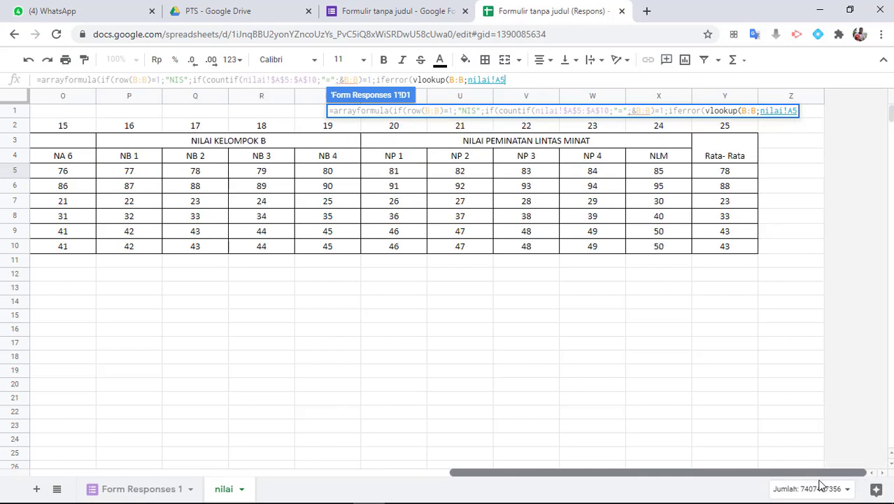
{"action": "left_click", "coordinate": [730, 251], "text": "shift"}
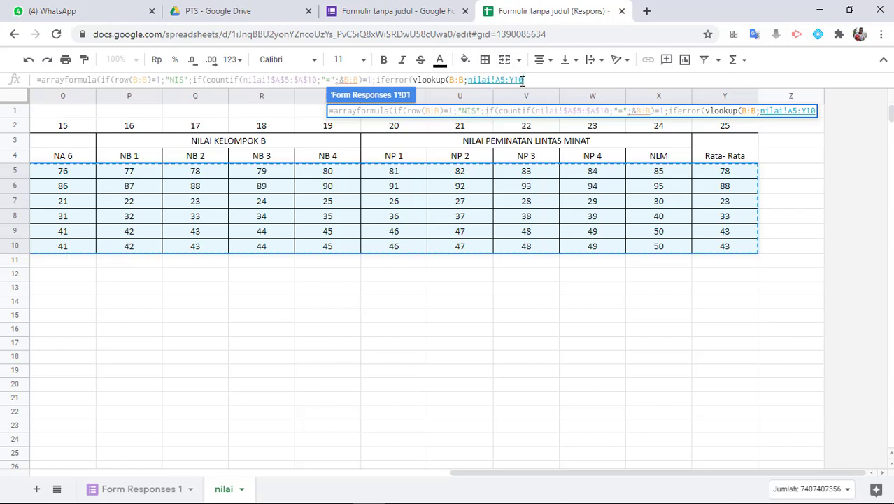
{"action": "key", "text": "F4"}
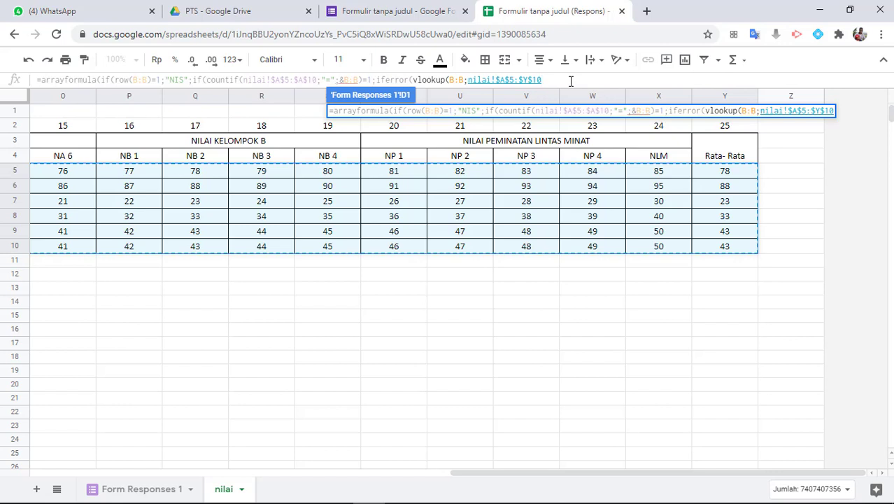
{"action": "type", "text": ";"}
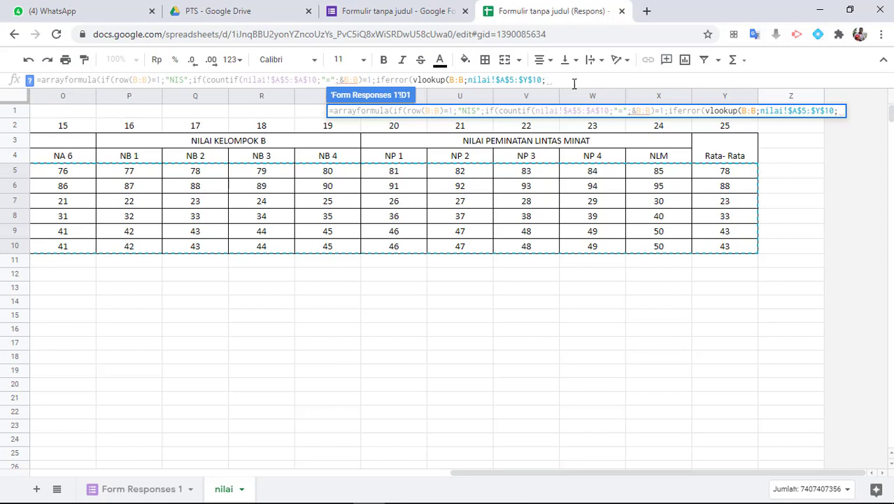
{"action": "left_click_drag", "start_coordinate": [508, 473], "coordinate": [86, 473]}
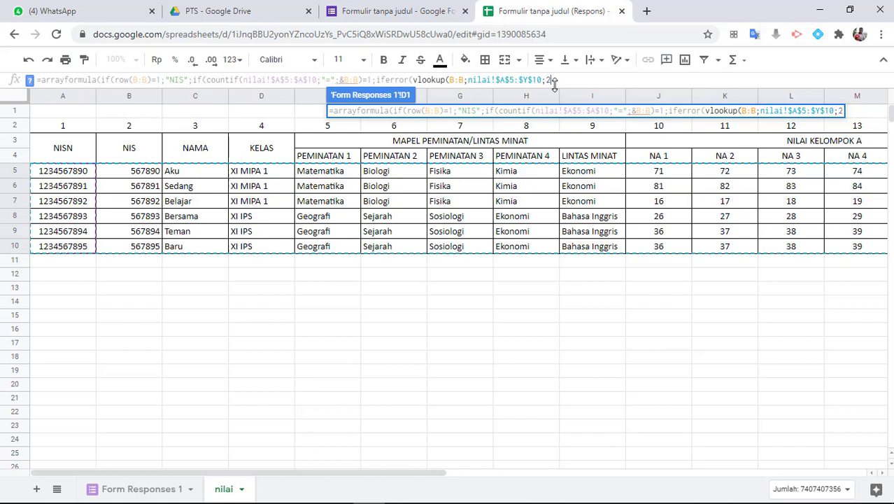
{"action": "type", "text": ";0)"}
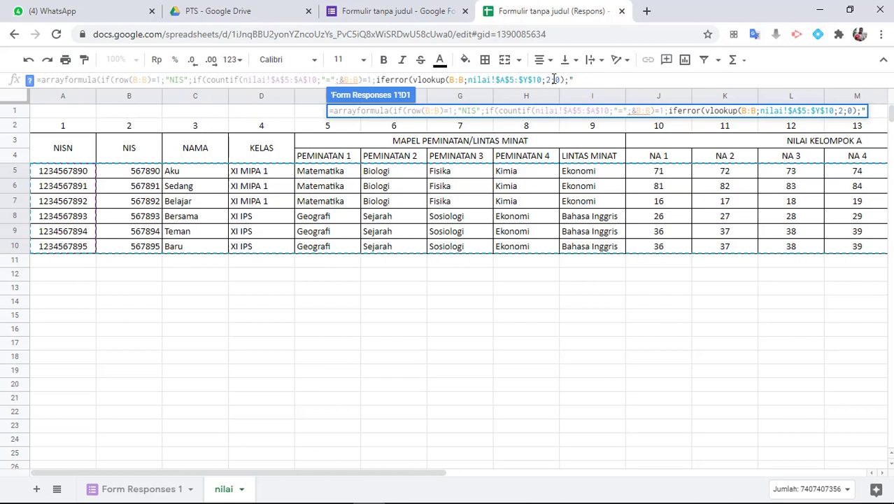
{"action": "type", "text": "\""}
{"action": "type", "text": ");\""}
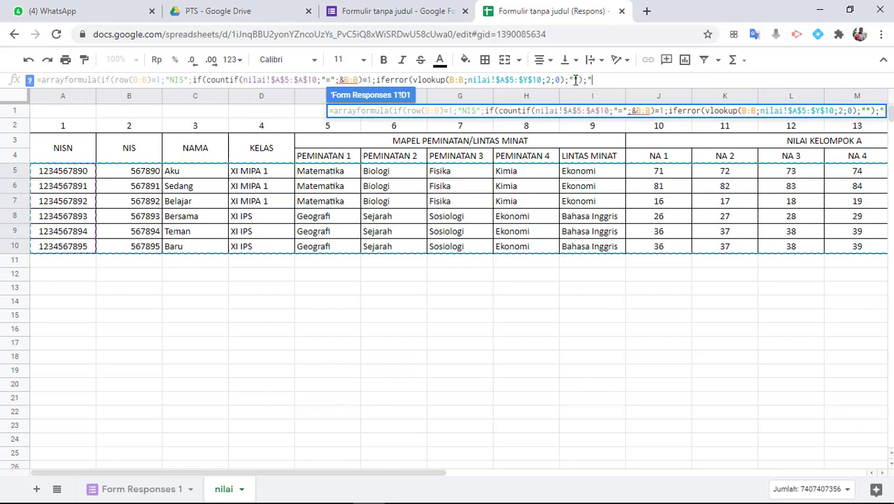
{"action": "type", "text": "\"))"}
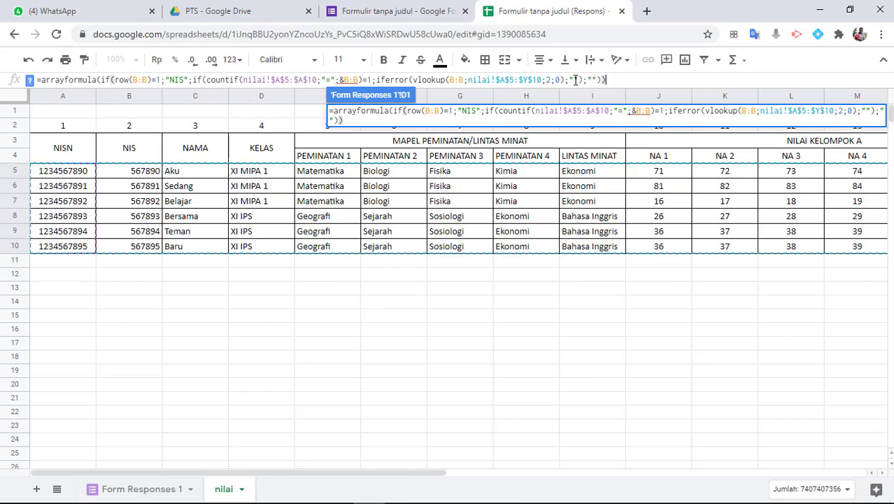
{"action": "key", "text": "Return"}
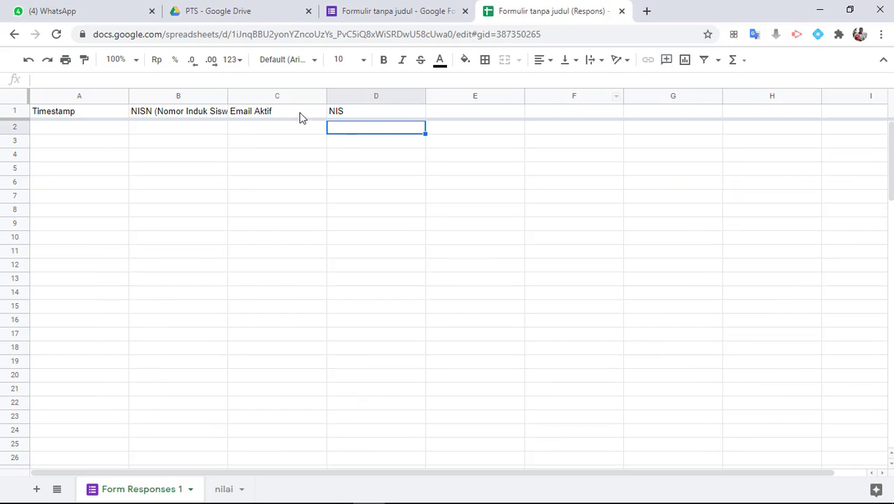
{"action": "left_click", "coordinate": [354, 117]}
{"action": "left_click", "coordinate": [359, 130]}
{"action": "left_click", "coordinate": [359, 116]}
{"action": "left_click", "coordinate": [223, 489]}
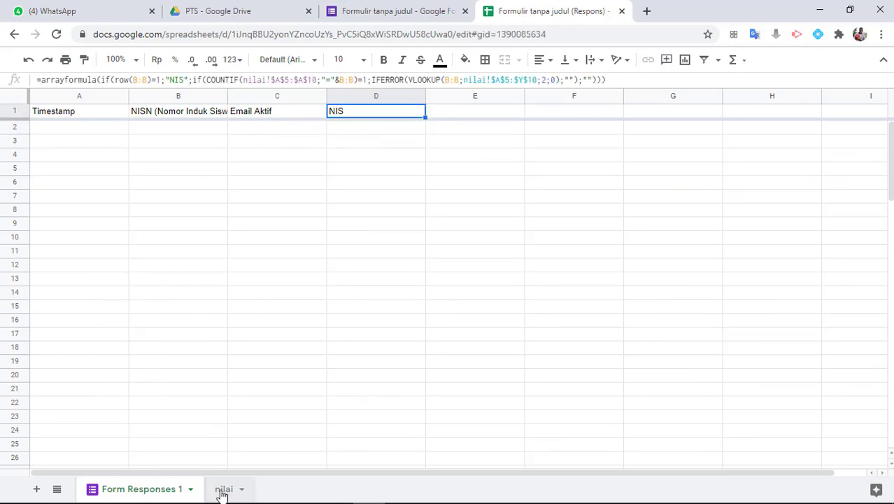
{"action": "left_click", "coordinate": [78, 201]}
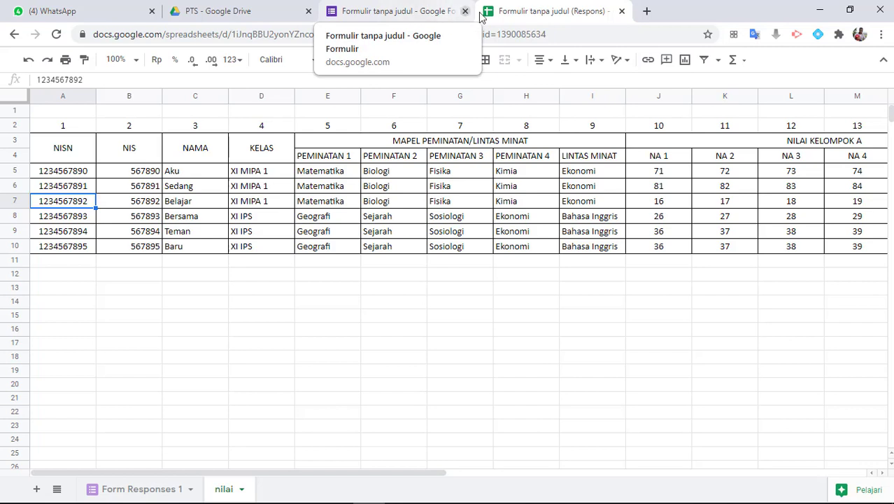
{"action": "left_click", "coordinate": [125, 493]}
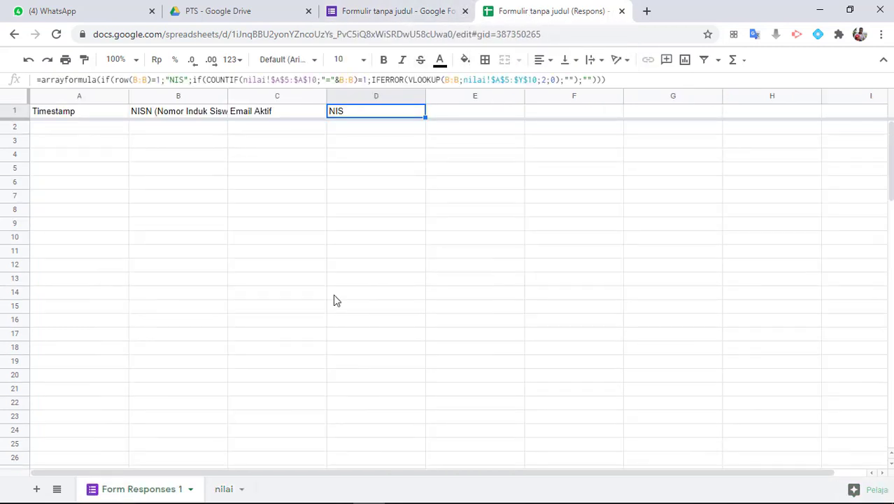
{"action": "left_click", "coordinate": [198, 133]}
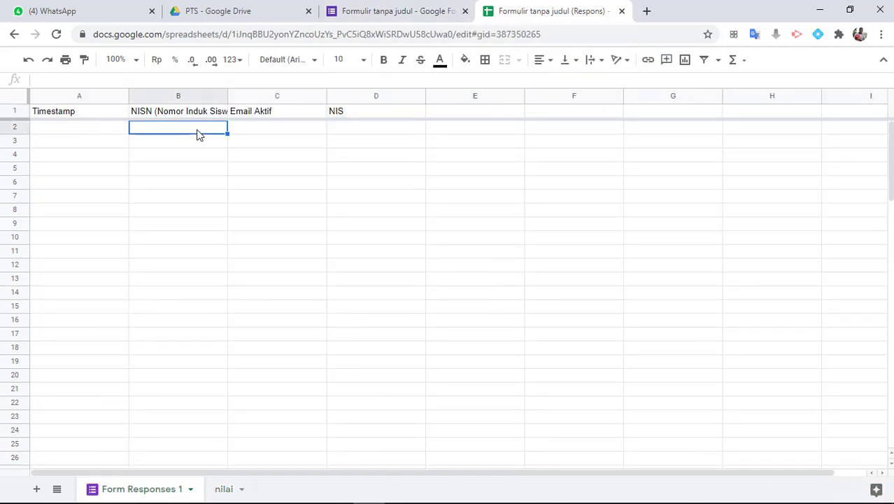
{"action": "type", "text": "123456"}
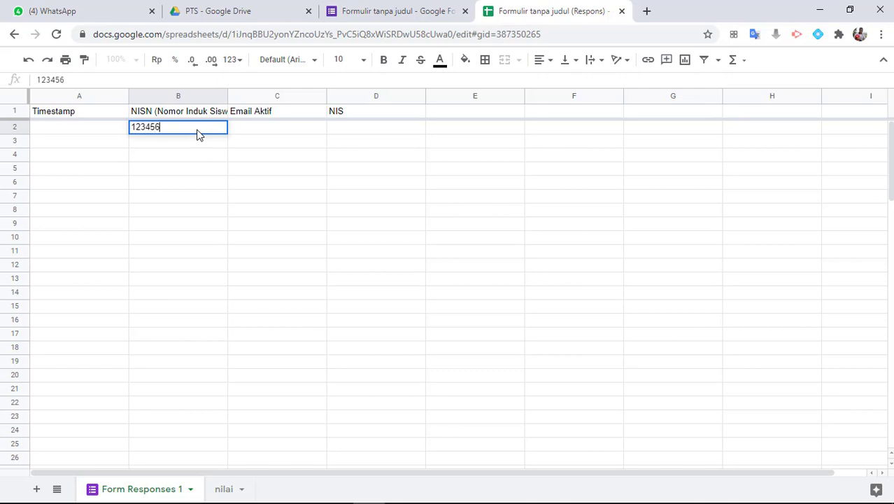
{"action": "type", "text": "7892"}
{"action": "key", "text": "Return"}
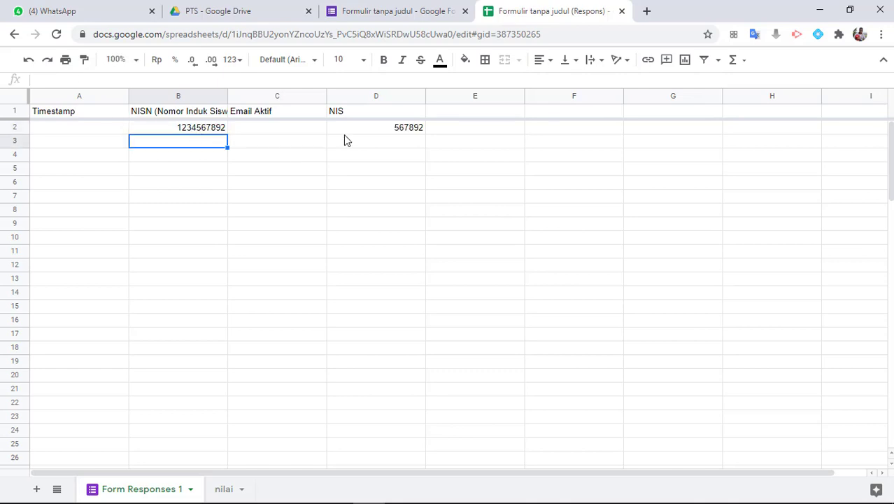
{"action": "left_click", "coordinate": [412, 130]}
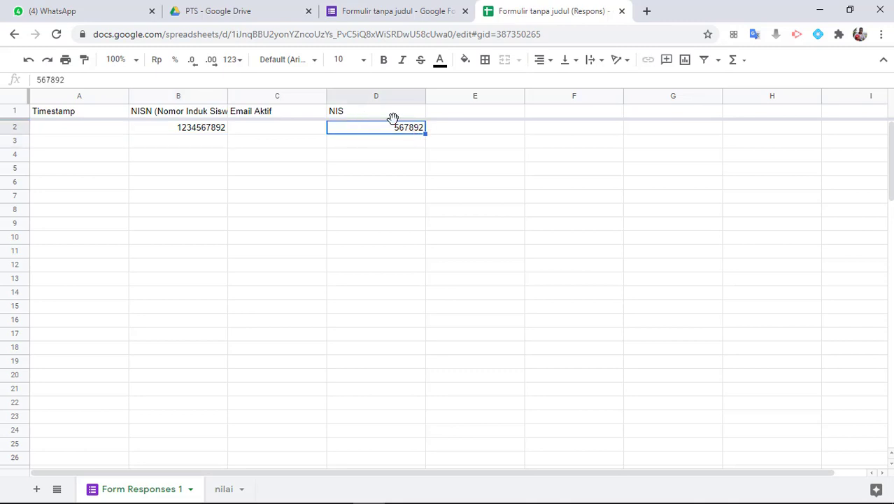
{"action": "left_click_drag", "start_coordinate": [425, 98], "coordinate": [375, 98]}
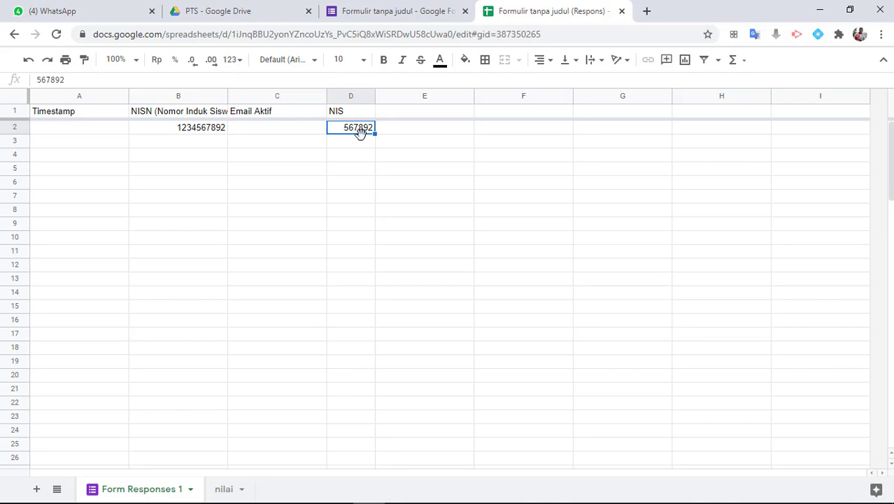
Re-examine D1's formula at its column index 2, leaving it unchanged
{"action": "left_click", "coordinate": [340, 115]}
{"action": "left_click", "coordinate": [402, 117]}
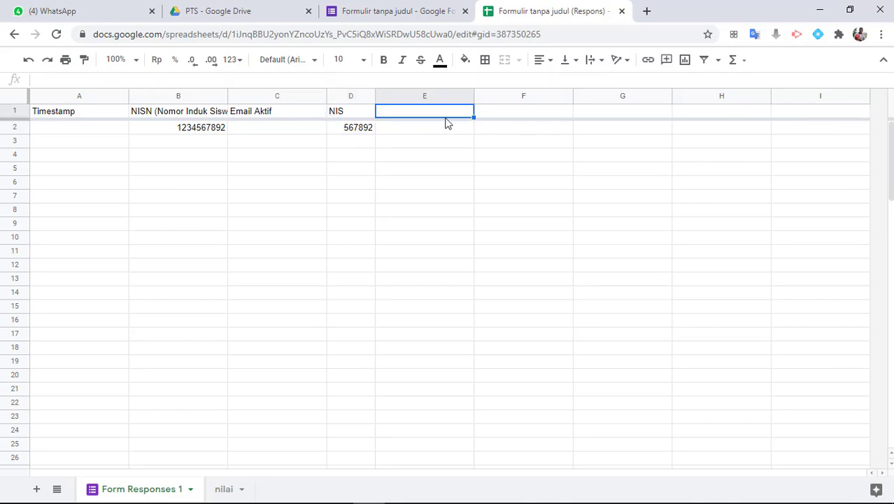
{"action": "left_click", "coordinate": [351, 115]}
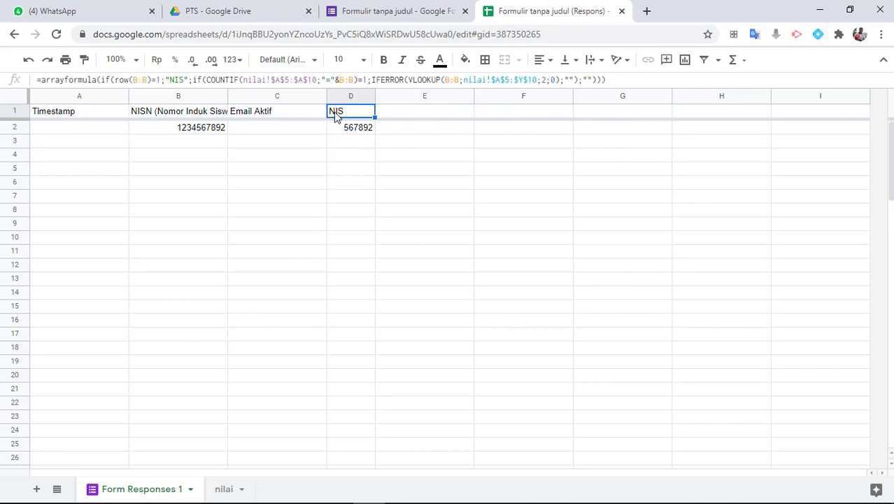
{"action": "double_click", "coordinate": [546, 81]}
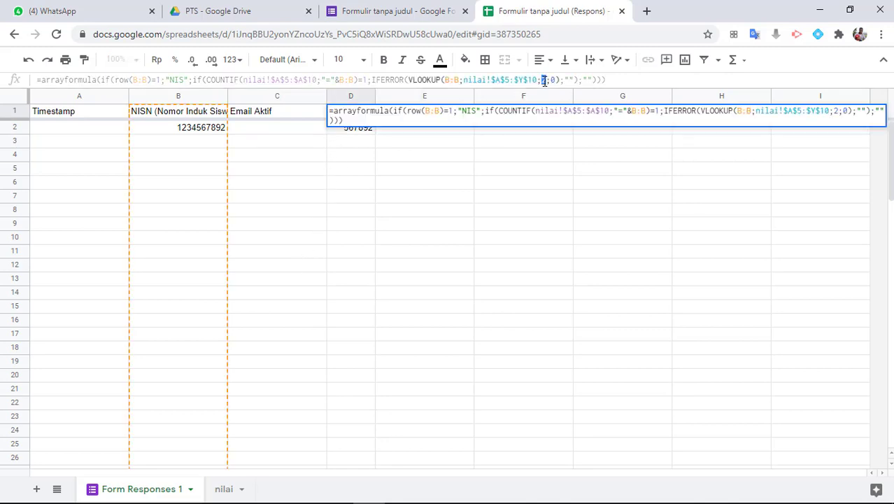
{"action": "key", "text": "Return"}
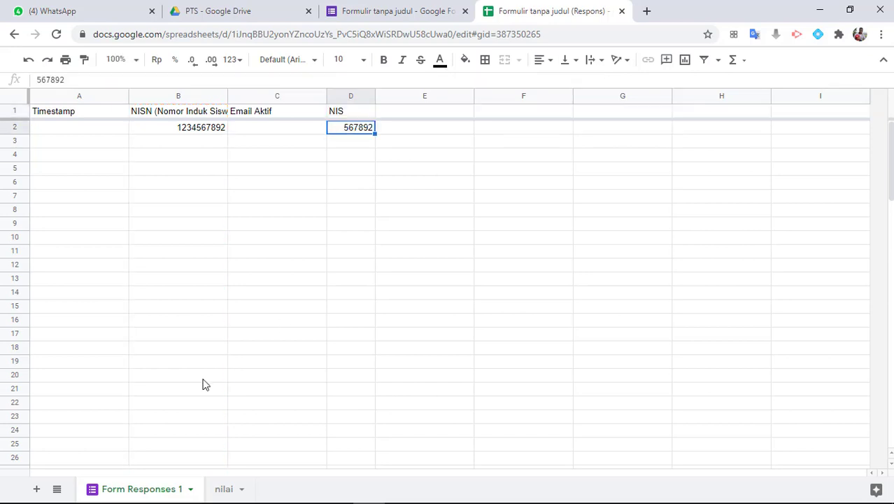
{"action": "left_click", "coordinate": [225, 489]}
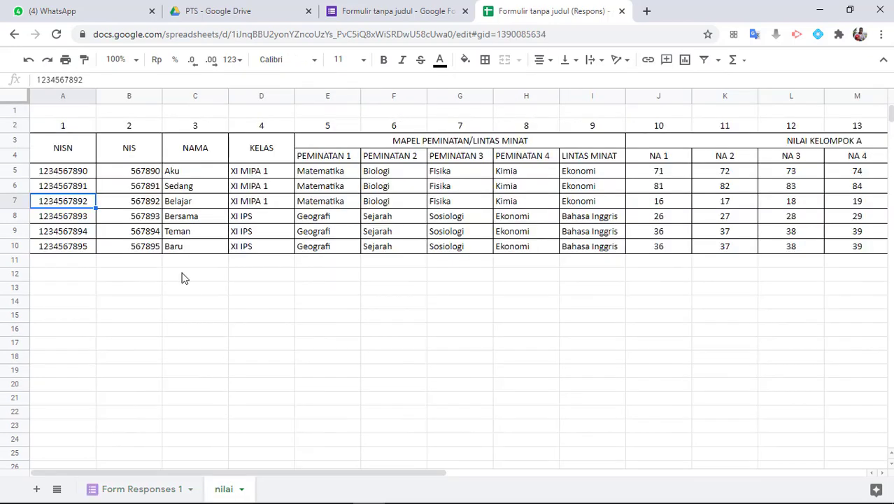
On the nilai sheet, confirm NAMA is column 3, next to NIS
{"action": "left_click", "coordinate": [143, 175]}
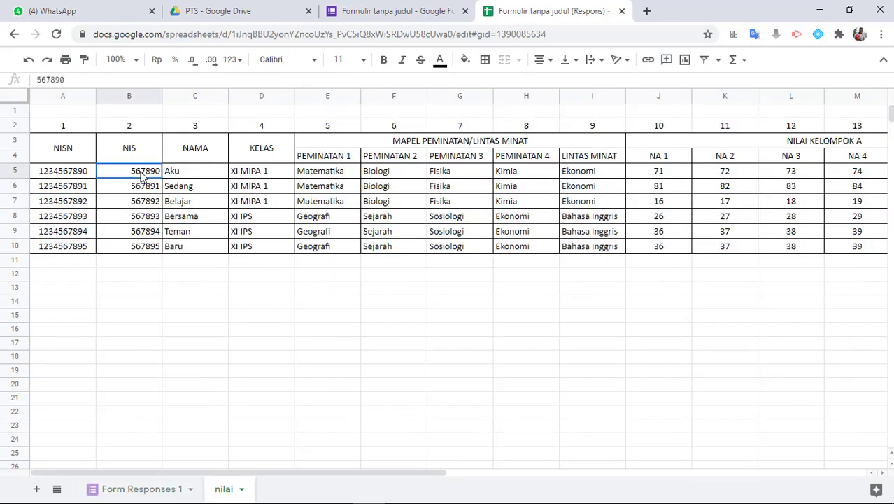
{"action": "left_click", "coordinate": [197, 128]}
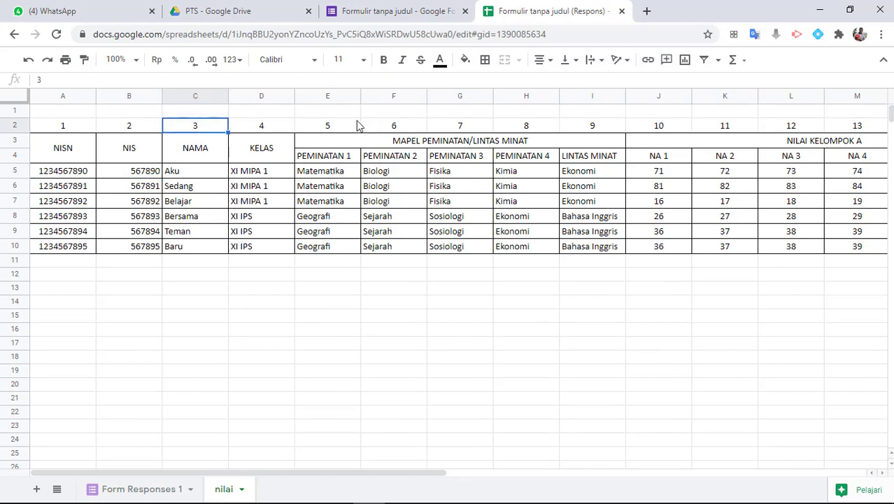
{"action": "left_click", "coordinate": [149, 156]}
{"action": "left_click", "coordinate": [199, 153]}
{"action": "left_click", "coordinate": [137, 155]}
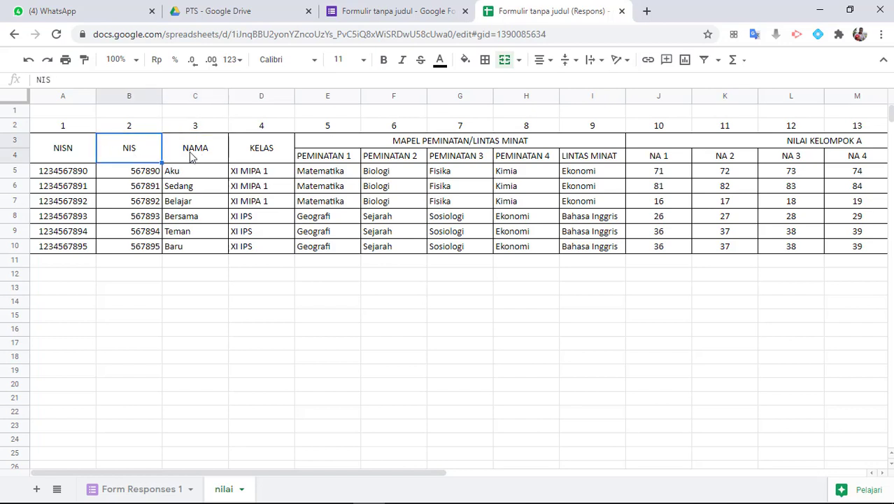
{"action": "left_click", "coordinate": [188, 154]}
{"action": "left_click", "coordinate": [137, 157]}
{"action": "left_click", "coordinate": [181, 158]}
{"action": "left_click", "coordinate": [133, 160]}
{"action": "left_click", "coordinate": [186, 160]}
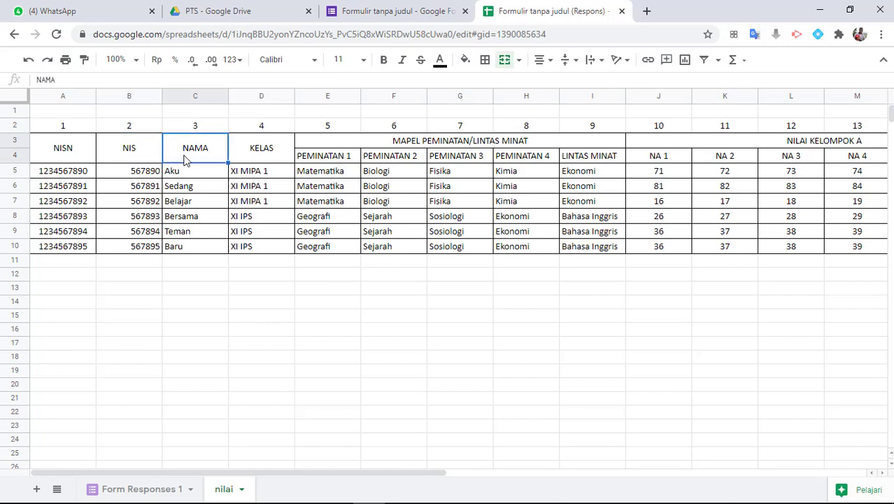
Back on Form Responses 1, select the full text of D1's NIS formula
{"action": "left_click", "coordinate": [140, 488]}
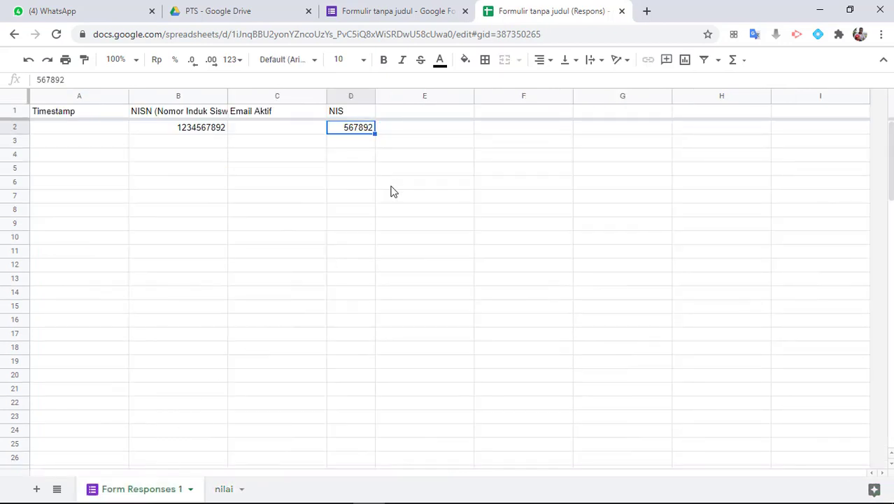
{"action": "left_click", "coordinate": [359, 114]}
{"action": "left_click_drag", "start_coordinate": [648, 85], "coordinate": [28, 89]}
{"action": "key", "text": "ctrl+c"}
Copy D1's formula into E1, changing the header to 'NAMA' and the lookup index to 3
{"action": "key", "text": "Return"}
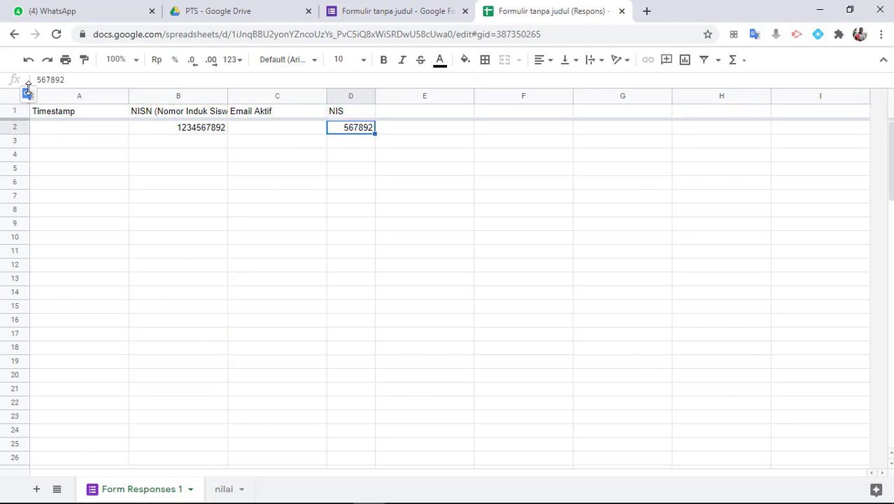
{"action": "key", "text": "Up"}
{"action": "key", "text": "Right"}
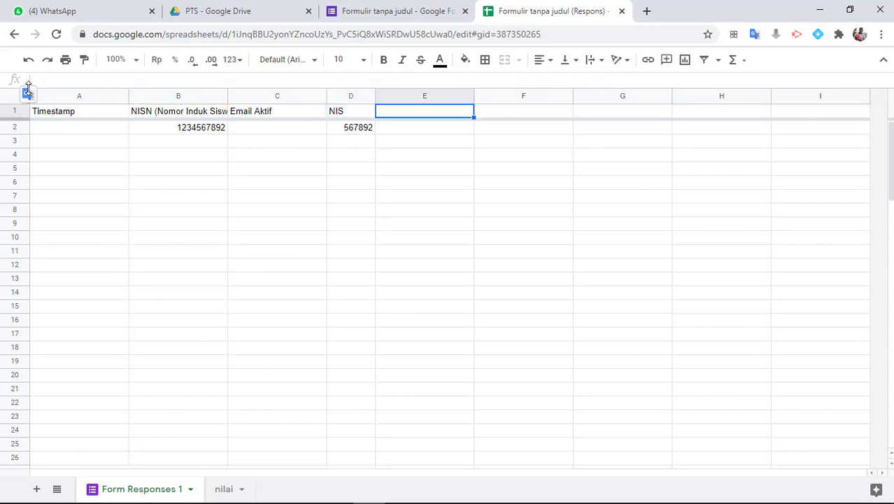
{"action": "left_click", "coordinate": [86, 77]}
{"action": "key", "text": "ctrl+v"}
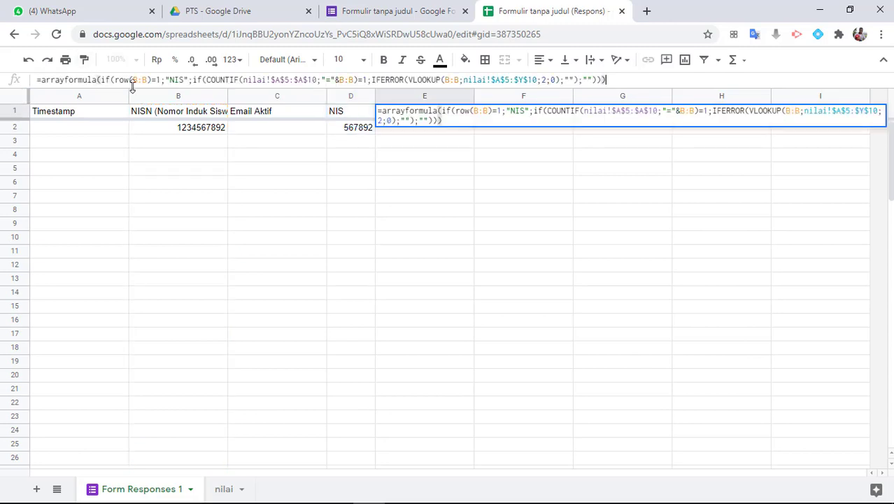
{"action": "left_click", "coordinate": [180, 80]}
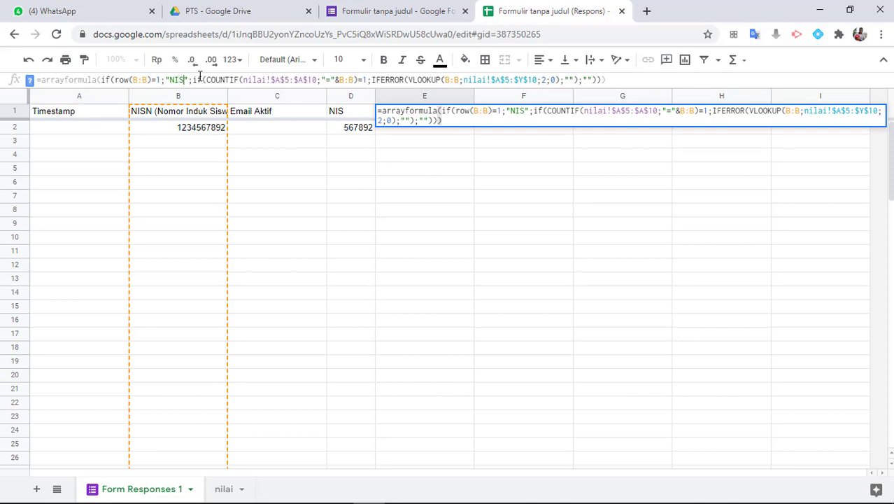
{"action": "key", "text": "BackSpace"}
{"action": "key", "text": "BackSpace"}
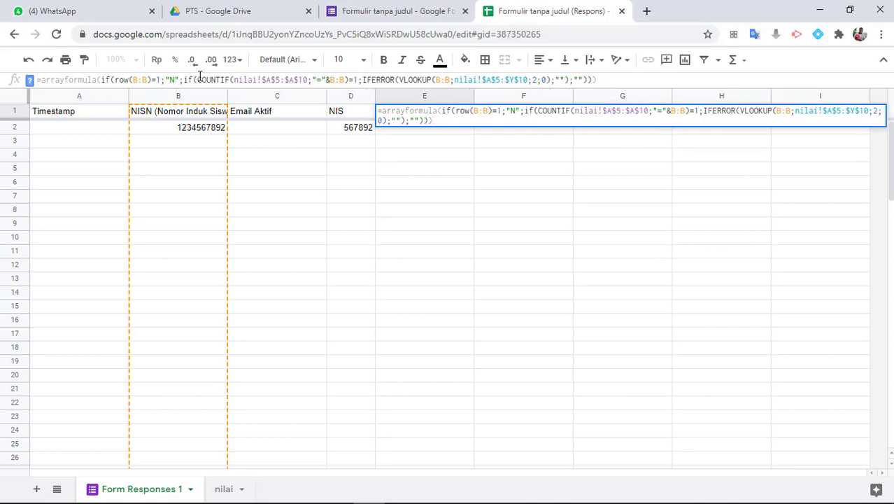
{"action": "type", "text": "AMA"}
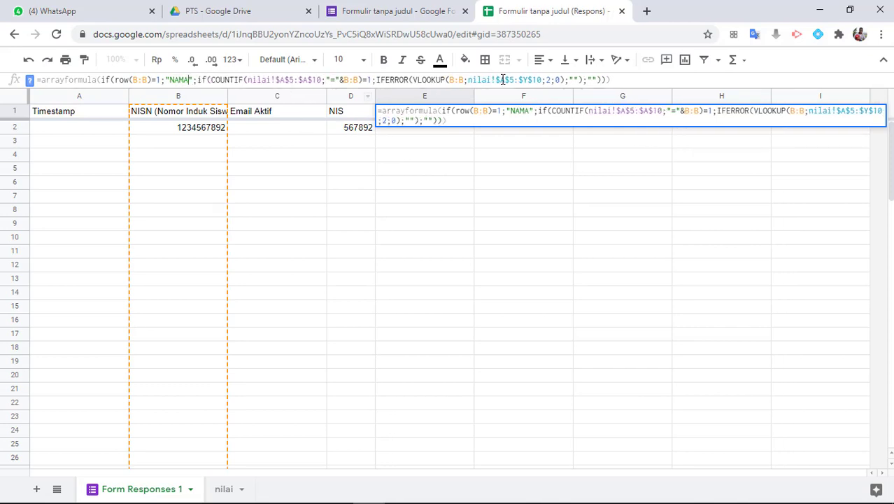
{"action": "left_click", "coordinate": [547, 80]}
{"action": "key", "text": "Return"}
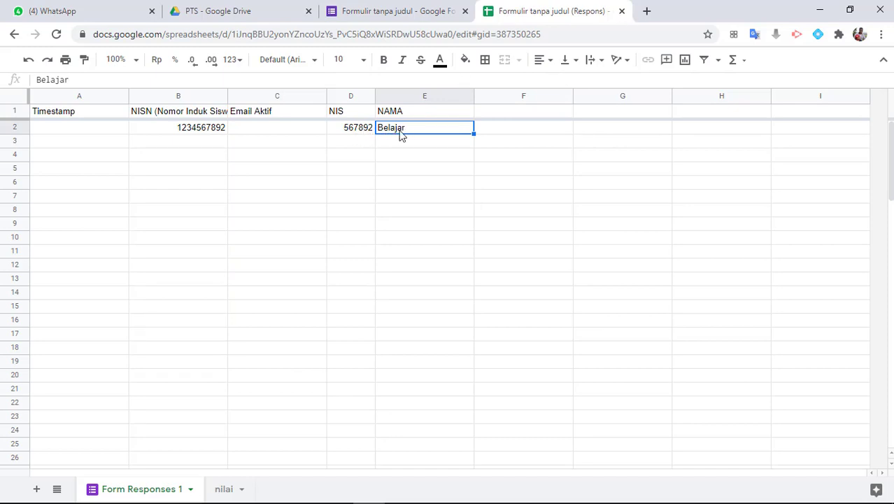
{"action": "left_click", "coordinate": [224, 489]}
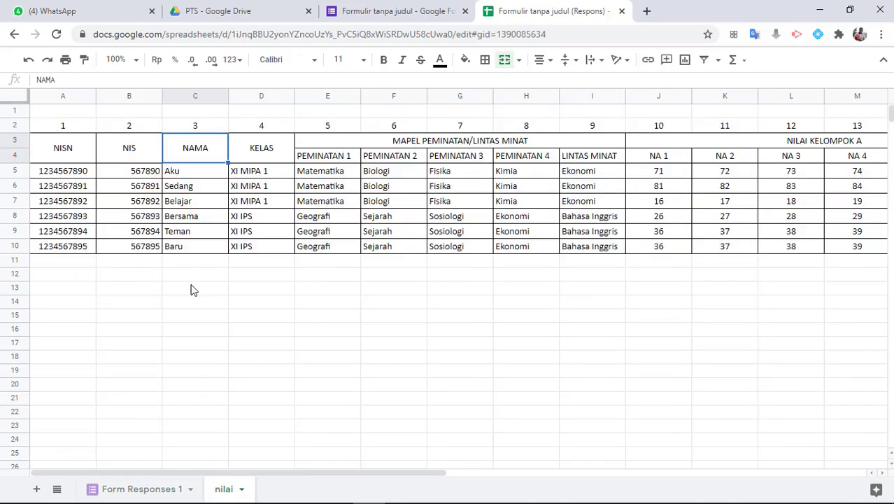
{"action": "left_click", "coordinate": [196, 208]}
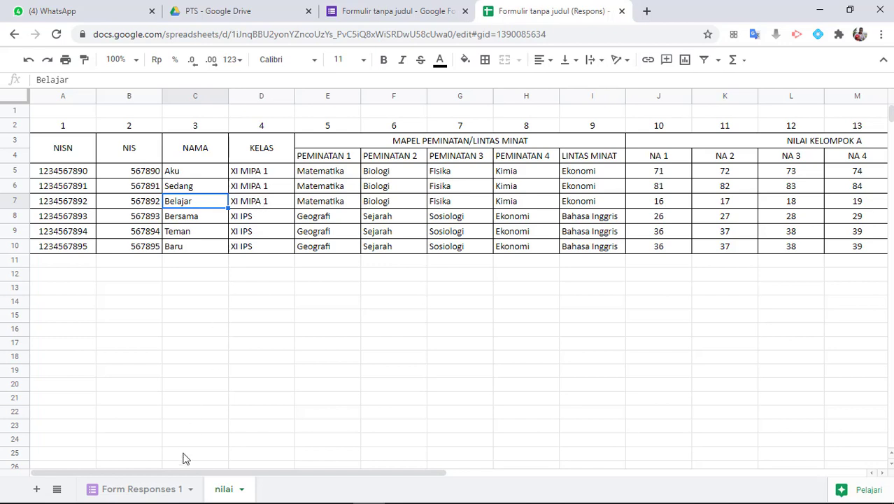
{"action": "left_click", "coordinate": [144, 489]}
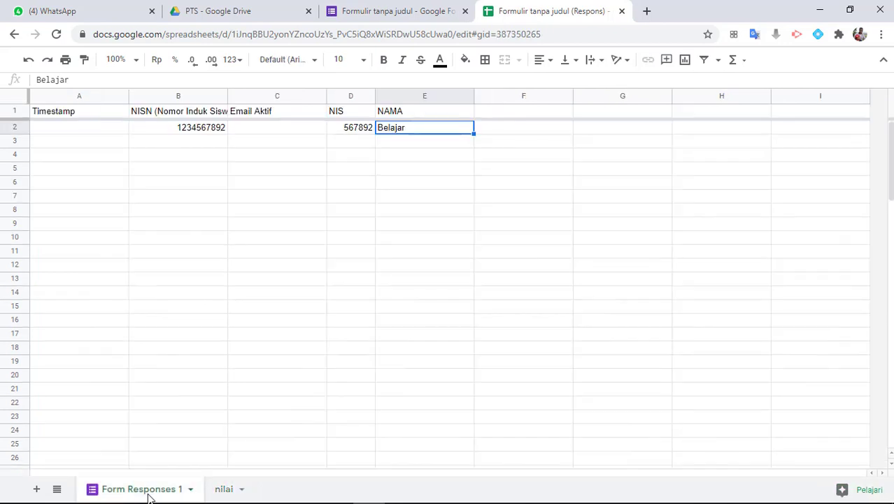
{"action": "left_click", "coordinate": [432, 113]}
{"action": "left_click_drag", "start_coordinate": [611, 80], "coordinate": [3, 82]}
{"action": "key", "text": "ctrl+c"}
{"action": "key", "text": "Return"}
{"action": "key", "text": "Up"}
{"action": "key", "text": "Right"}
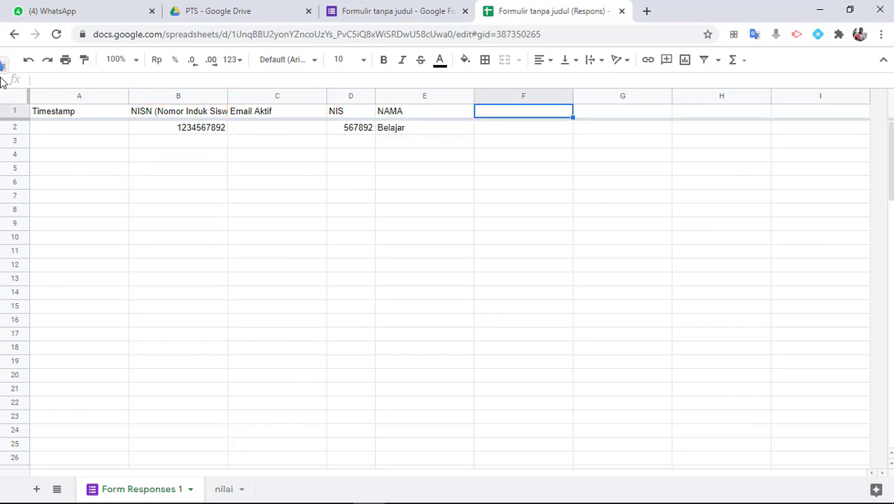
{"action": "left_click", "coordinate": [58, 79]}
{"action": "key", "text": "ctrl+v"}
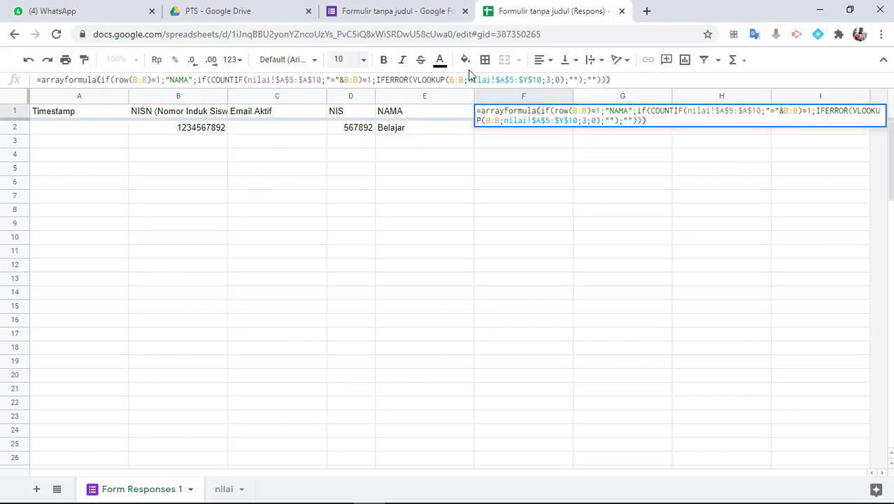
In F1, change the lookup index to 4 and the header to 'KELAS', giving XI MIPA 1
{"action": "left_click", "coordinate": [552, 80]}
{"action": "key", "text": "BackSpace"}
{"action": "type", "text": "4"}
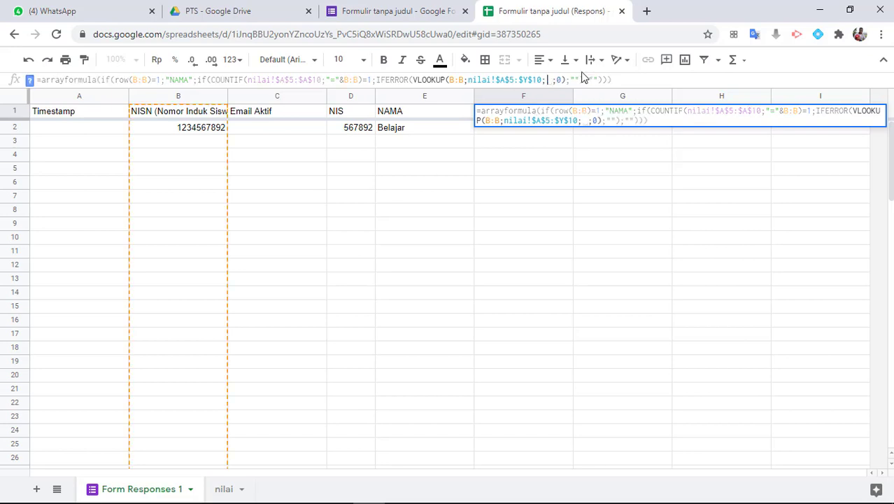
{"action": "left_click", "coordinate": [189, 80]}
{"action": "key", "text": "BackSpace"}
{"action": "key", "text": "BackSpace"}
{"action": "key", "text": "BackSpace"}
{"action": "key", "text": "BackSpace"}
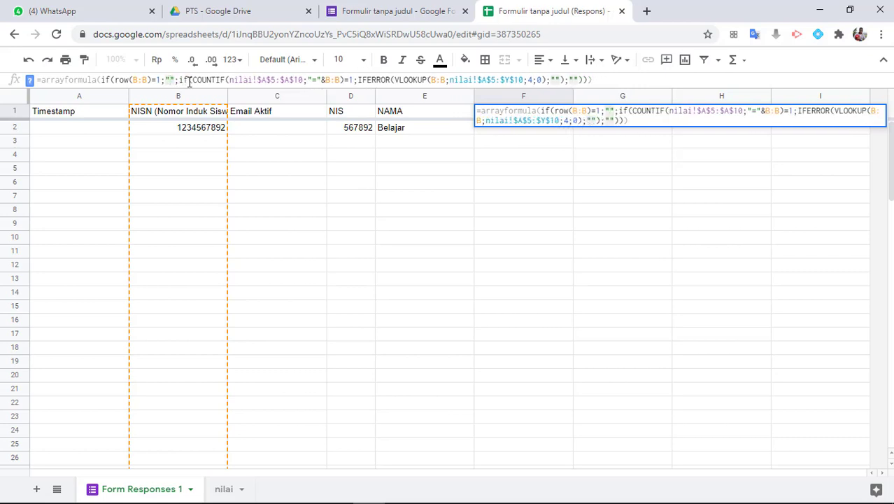
{"action": "type", "text": "KELAS"}
{"action": "key", "text": "Return"}
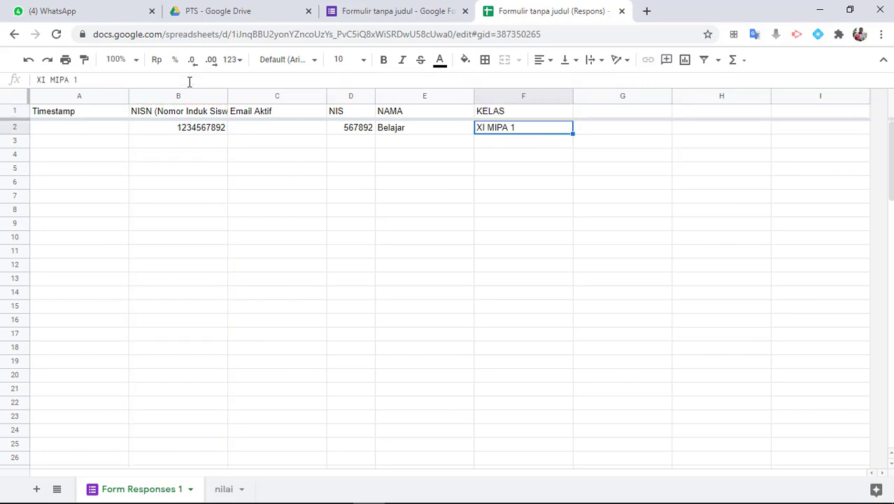
{"action": "key", "text": "Up"}
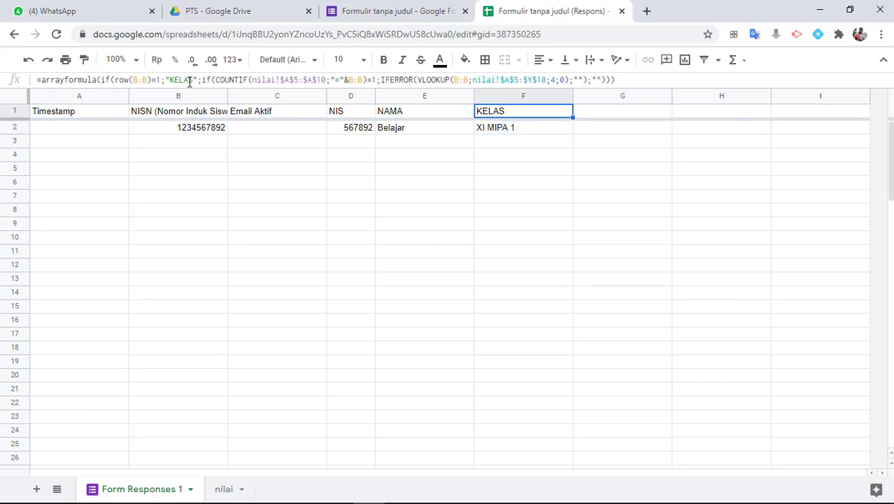
Make G1 an AGM lookup with header 'AGM' and column index 10, returning 16
{"action": "left_click_drag", "start_coordinate": [639, 81], "coordinate": [39, 80]}
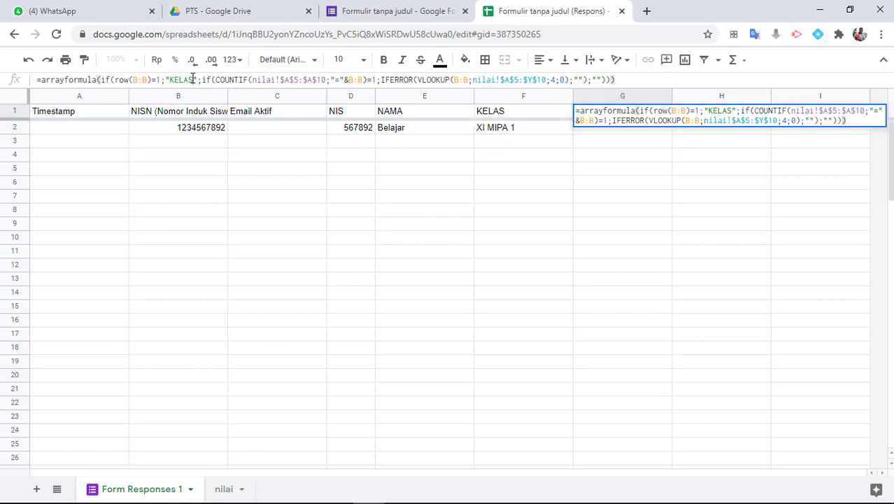
{"action": "left_click", "coordinate": [192, 79]}
{"action": "key", "text": "BackSpace"}
{"action": "key", "text": "BackSpace"}
{"action": "key", "text": "BackSpace"}
{"action": "key", "text": "BackSpace"}
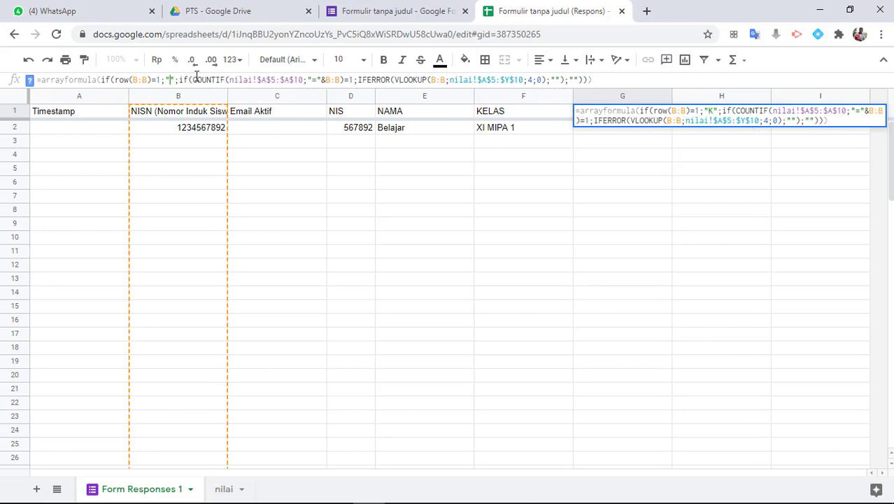
{"action": "key", "text": "BackSpace"}
{"action": "type", "text": "A"}
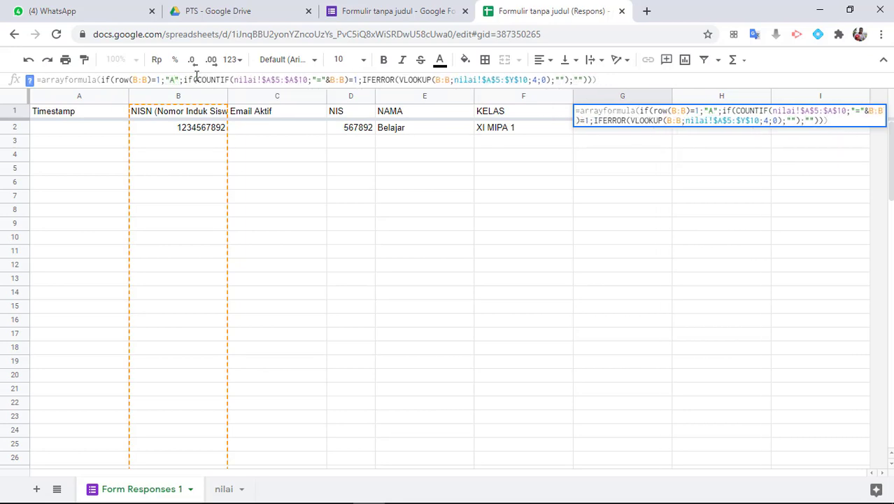
{"action": "type", "text": "GM"}
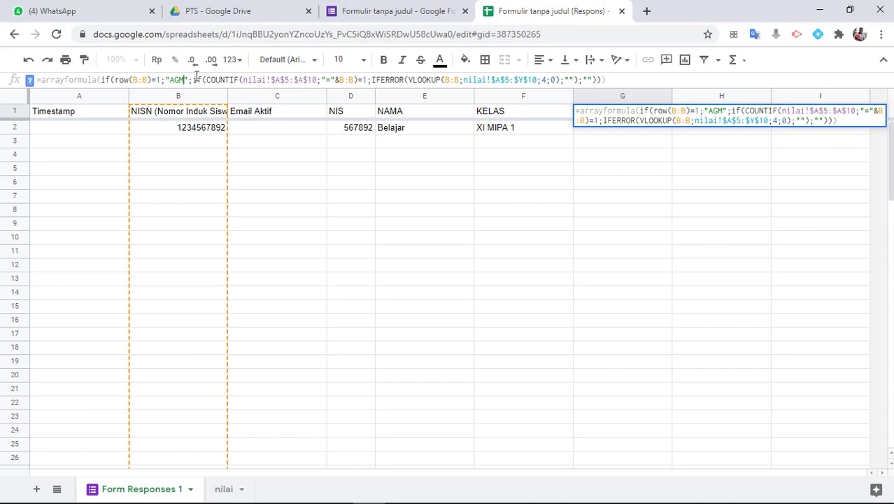
{"action": "left_click", "coordinate": [546, 81]}
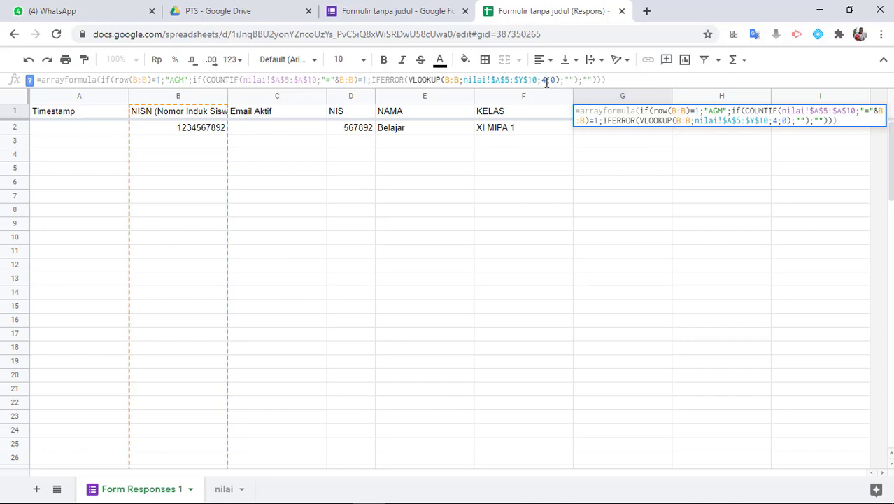
{"action": "key", "text": "Delete"}
{"action": "type", "text": "10"}
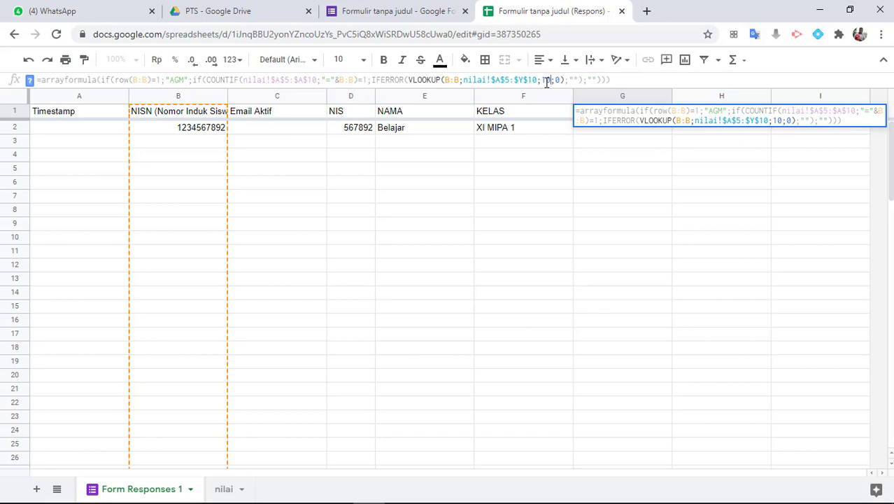
{"action": "key", "text": "Return"}
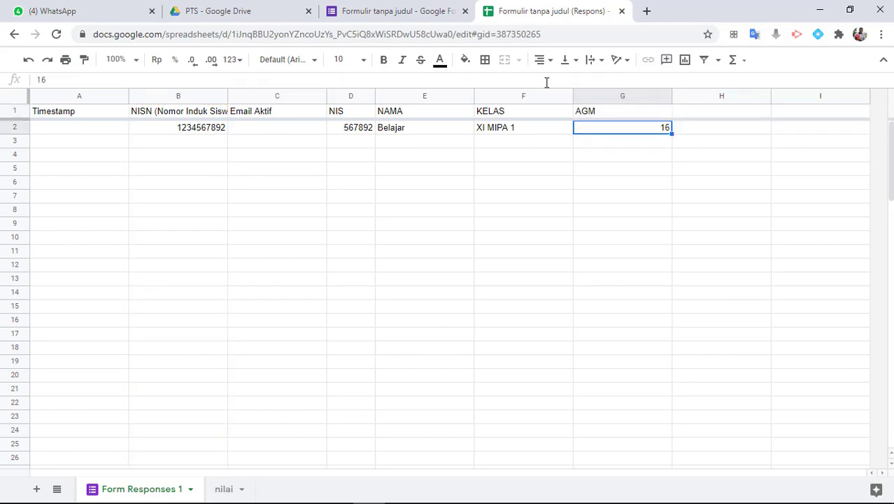
Narrow column G, then verify G2's 16 matches cell J7 (NA 1) on the nilai sheet
{"action": "left_click_drag", "start_coordinate": [671, 99], "coordinate": [598, 117]}
{"action": "left_click", "coordinate": [228, 490]}
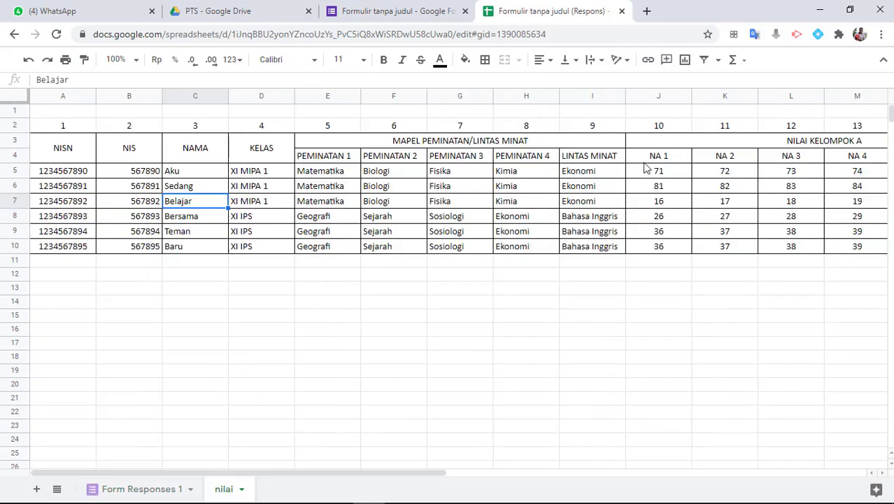
{"action": "left_click", "coordinate": [665, 96]}
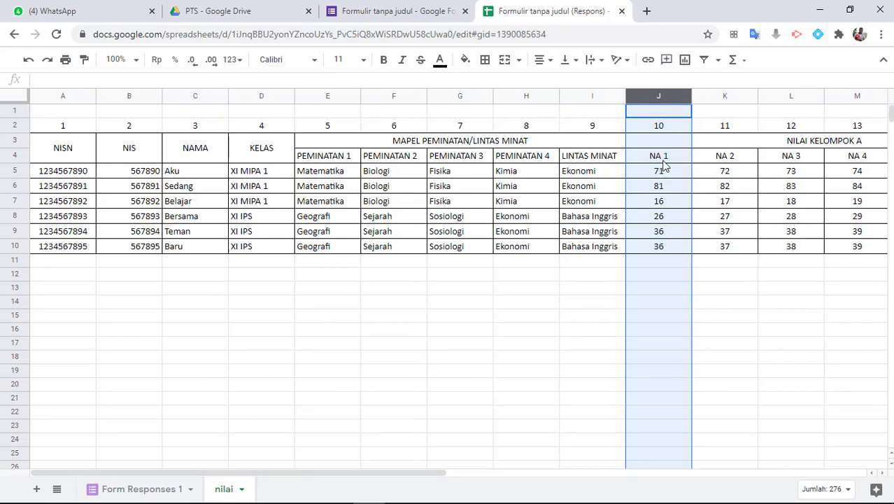
{"action": "left_click", "coordinate": [664, 203]}
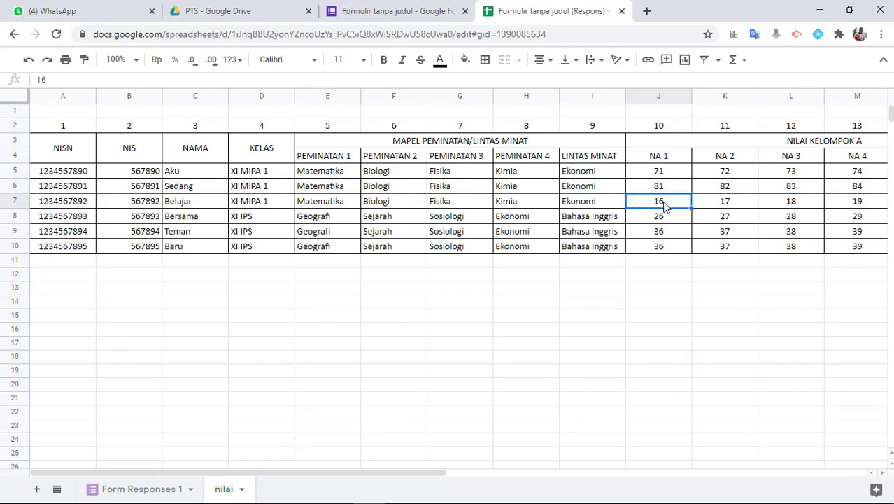
{"action": "left_click", "coordinate": [21, 205]}
{"action": "left_click", "coordinate": [657, 202]}
{"action": "left_click", "coordinate": [151, 488]}
{"action": "left_click", "coordinate": [589, 112]}
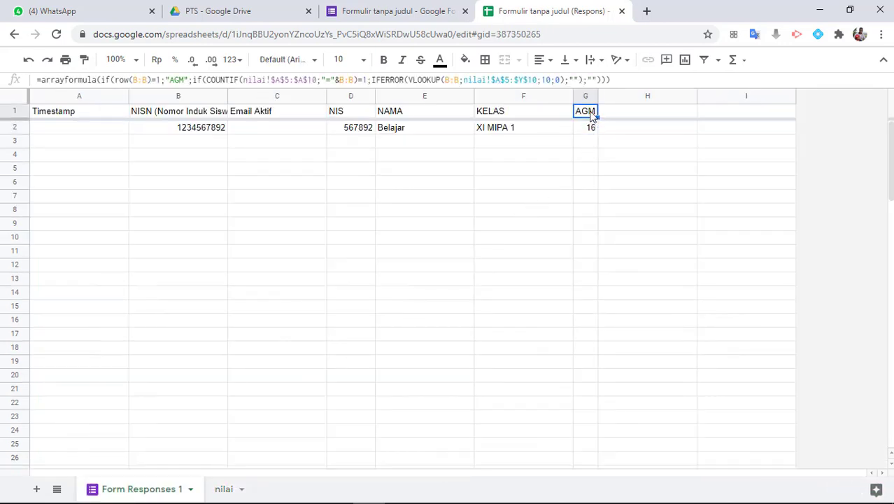
Copy the AGM formula from G1 into cell H1
{"action": "left_click_drag", "start_coordinate": [609, 80], "coordinate": [4, 83]}
{"action": "key", "text": "ctrl+c"}
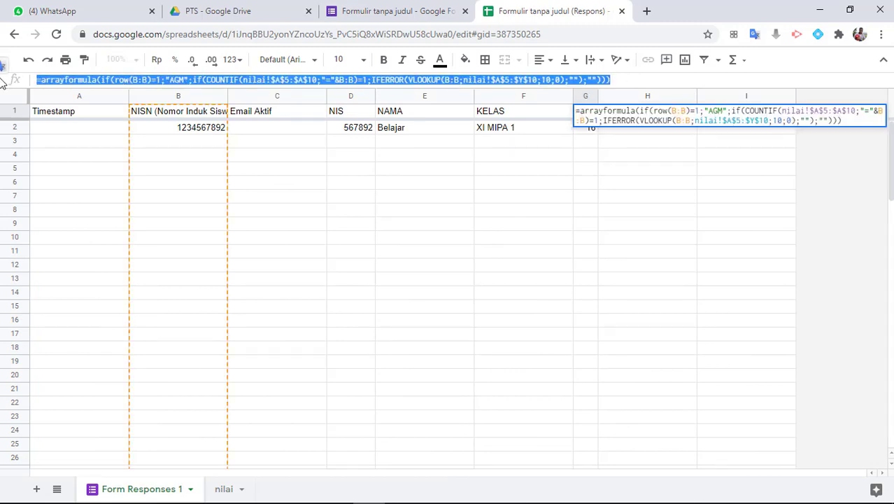
{"action": "key", "text": "Return"}
{"action": "key", "text": "Up"}
{"action": "key", "text": "Right"}
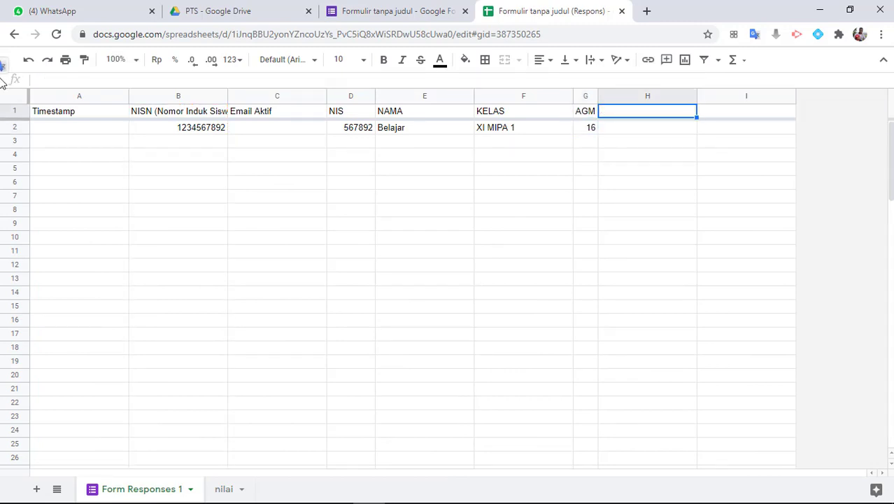
{"action": "left_click", "coordinate": [56, 79]}
{"action": "key", "text": "ctrl+v"}
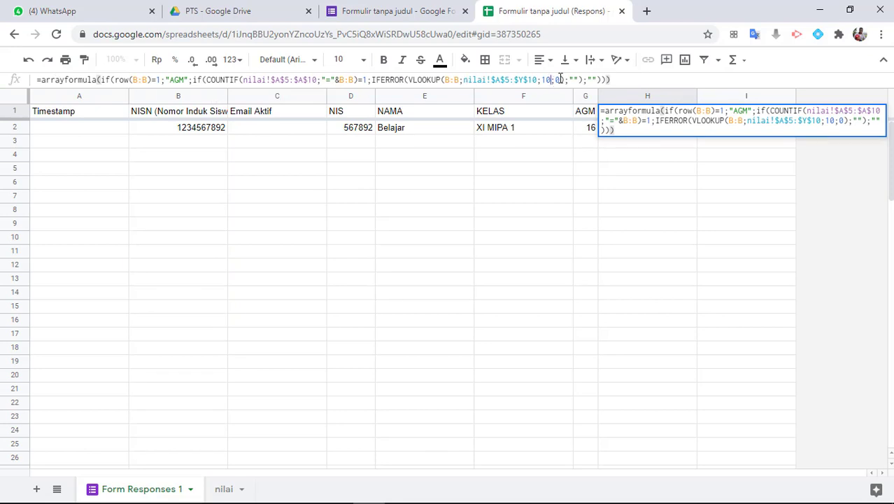
Change H1's VLOOKUP index to 11 and header to 'PKN', then narrow column H
{"action": "key", "text": "BackSpace"}
{"action": "type", "text": "1"}
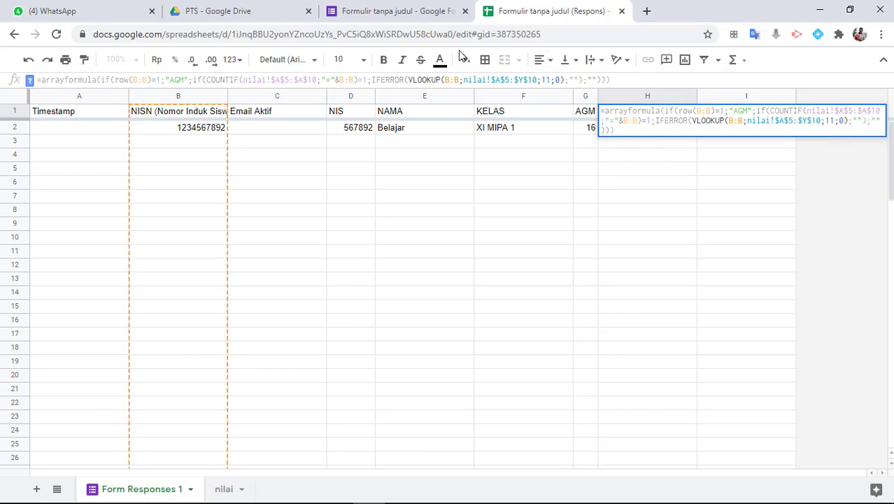
{"action": "left_click", "coordinate": [184, 81]}
{"action": "key", "text": "BackSpace"}
{"action": "key", "text": "BackSpace"}
{"action": "key", "text": "BackSpace"}
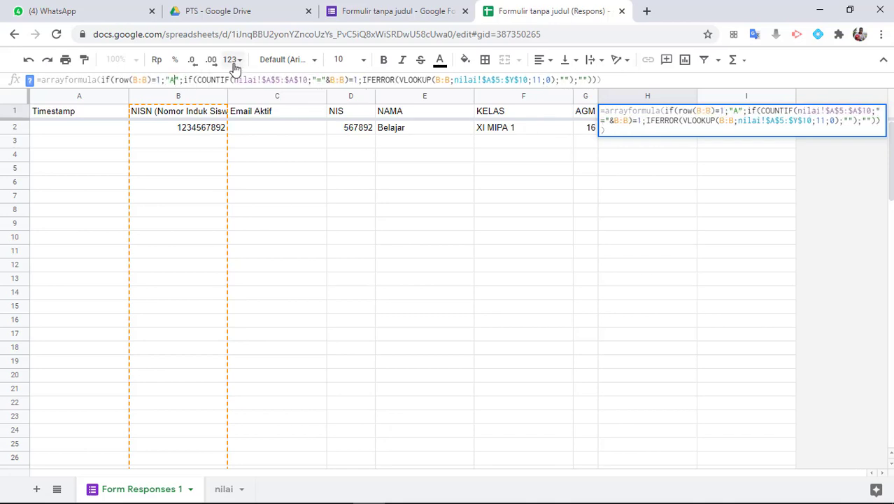
{"action": "type", "text": "PKN"}
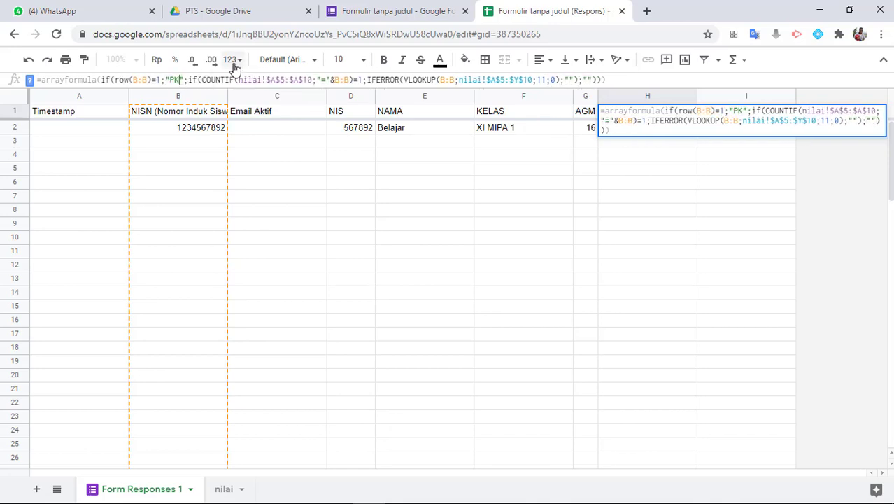
{"action": "key", "text": "Return"}
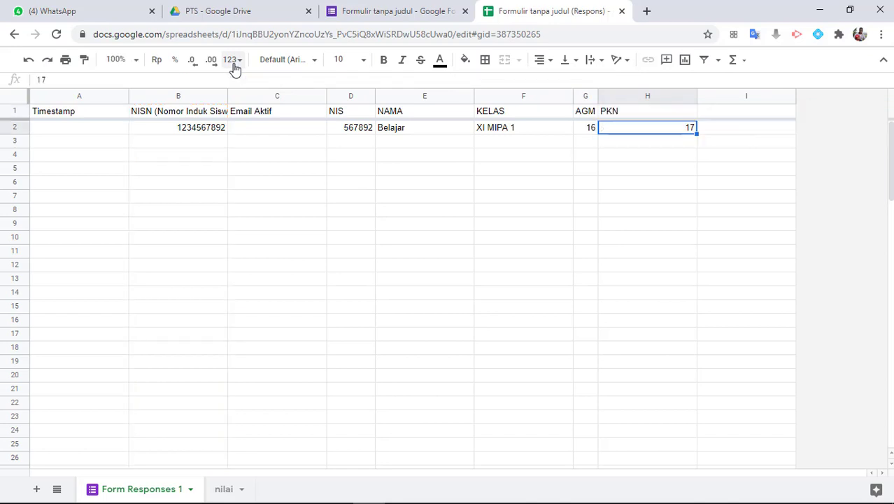
{"action": "left_click_drag", "start_coordinate": [684, 96], "coordinate": [636, 97]}
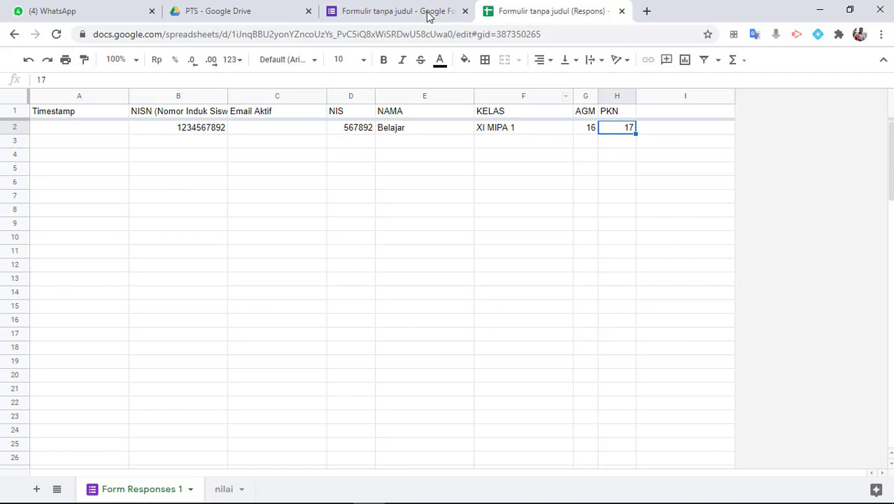
Open the Salinan Nilai PTS document from the PTS folder in Google Drive
{"action": "left_click", "coordinate": [228, 11]}
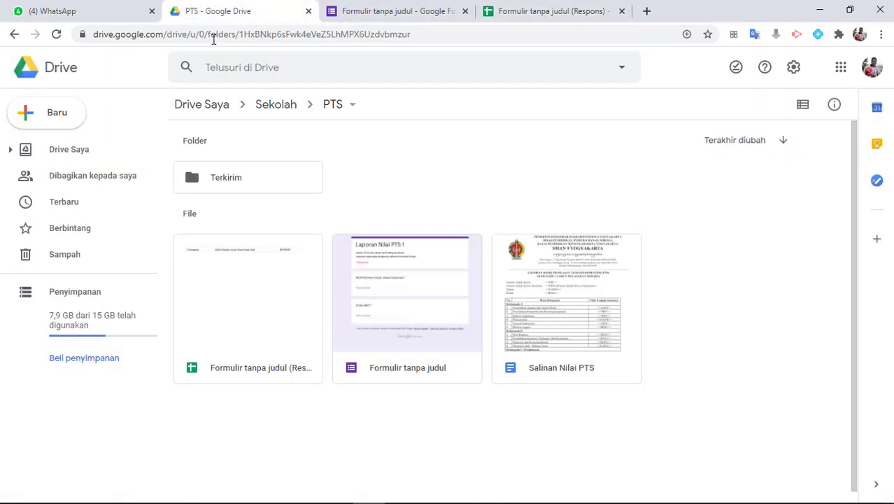
{"action": "double_click", "coordinate": [538, 322]}
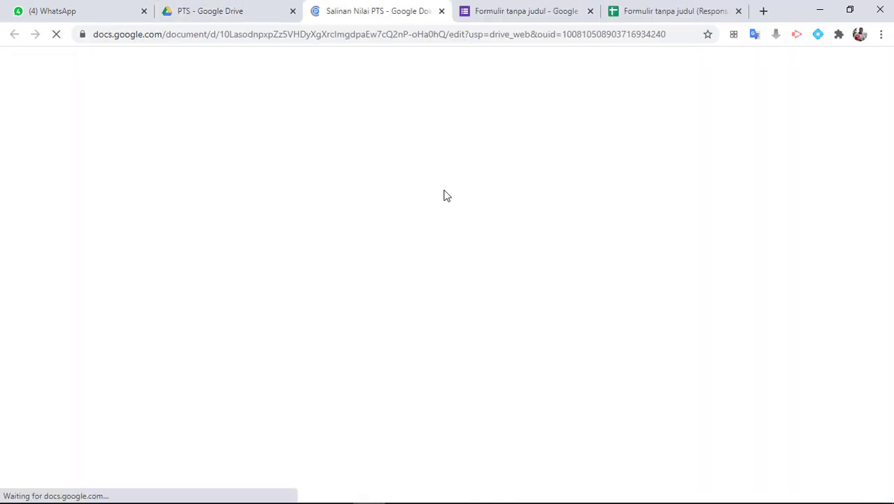
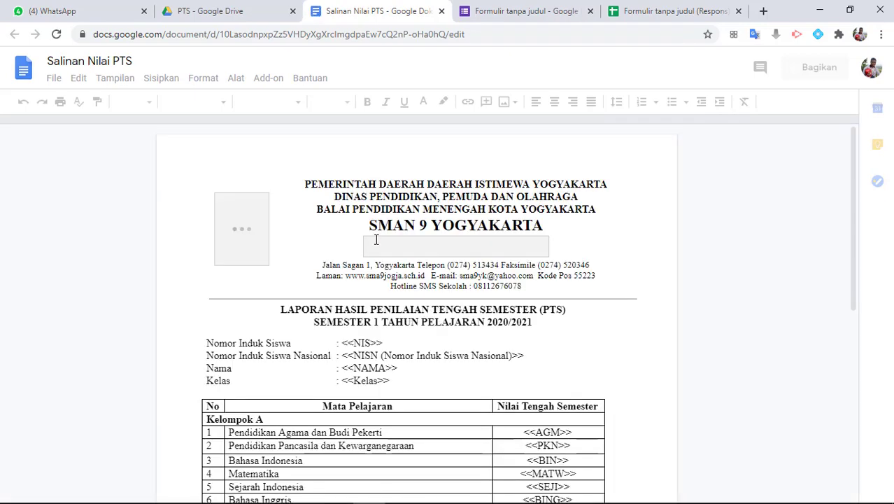
Check the <<AGM>> and <<PKN>> placeholders in the Salinan Nilai PTS template, then return to the responses spreadsheet
{"action": "scroll", "coordinate": [376, 240], "scroll_direction": "down", "scroll_amount": 3}
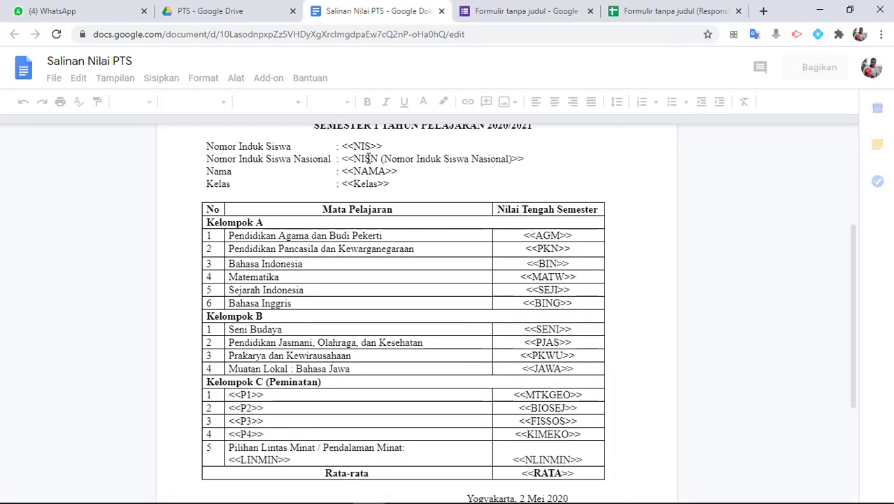
{"action": "scroll", "coordinate": [369, 159], "scroll_direction": "up", "scroll_amount": 2}
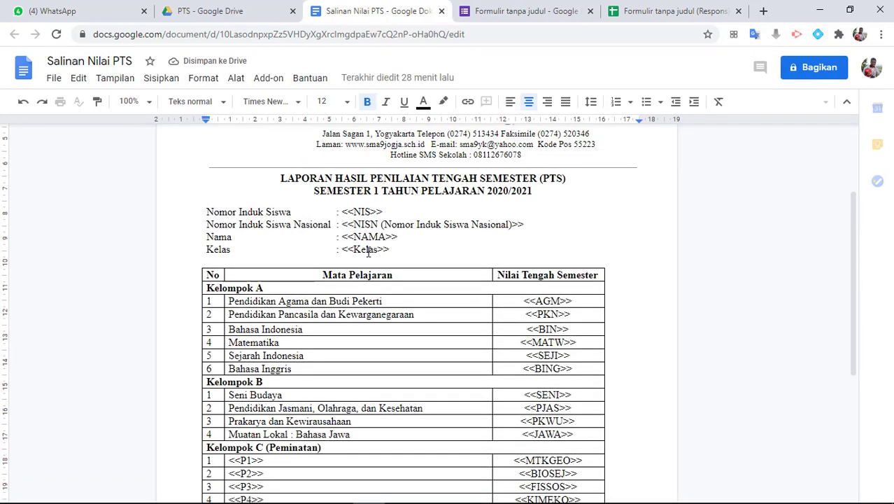
{"action": "double_click", "coordinate": [562, 300]}
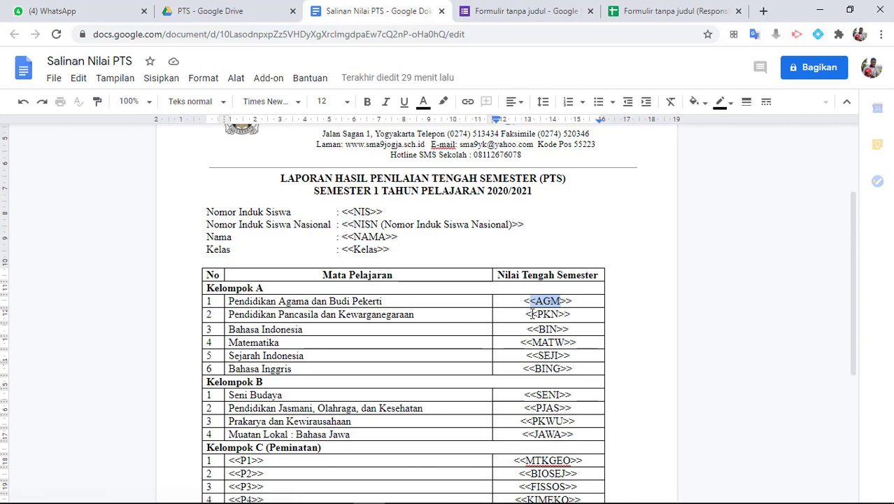
{"action": "double_click", "coordinate": [550, 315]}
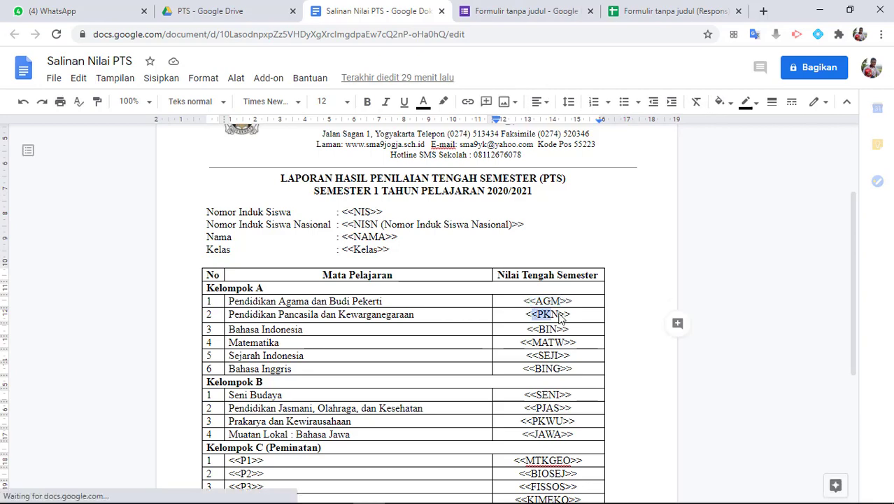
{"action": "left_click", "coordinate": [634, 12]}
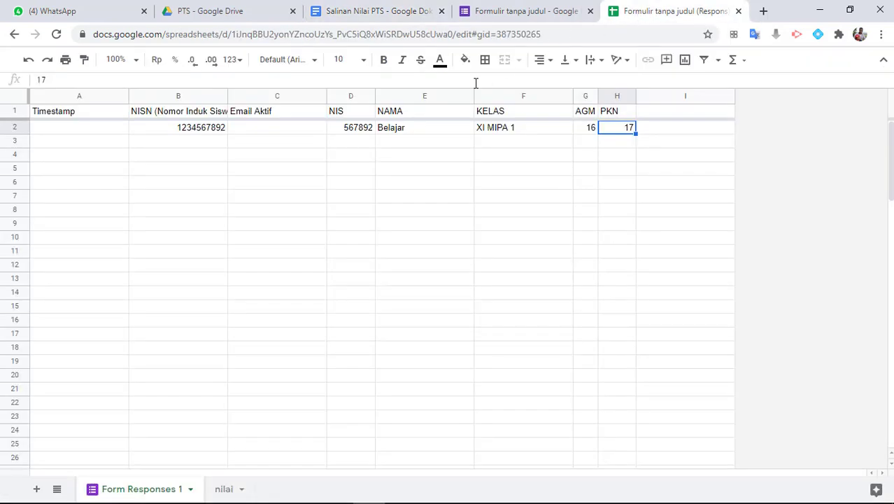
Copy the PKN header ARRAYFORMULA from H1 and paste it into I1
{"action": "left_click", "coordinate": [550, 114]}
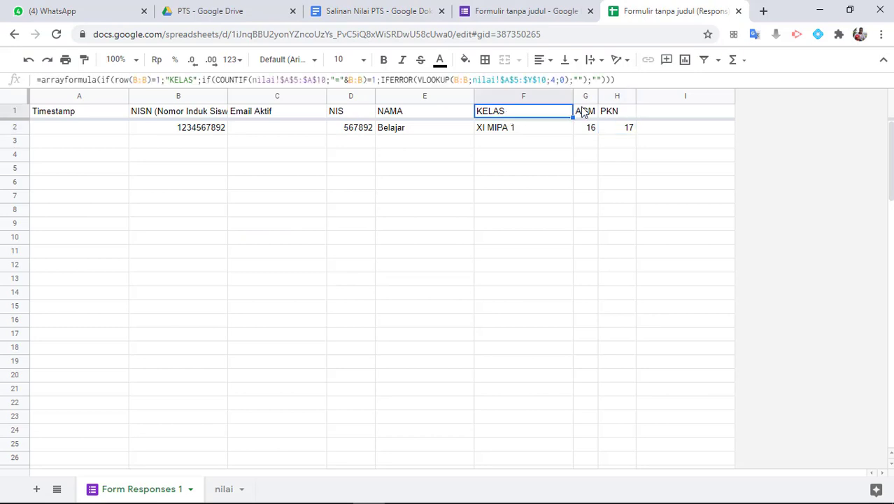
{"action": "key", "text": "Right"}
{"action": "key", "text": "Right"}
{"action": "key", "text": "Left"}
{"action": "key", "text": "Right"}
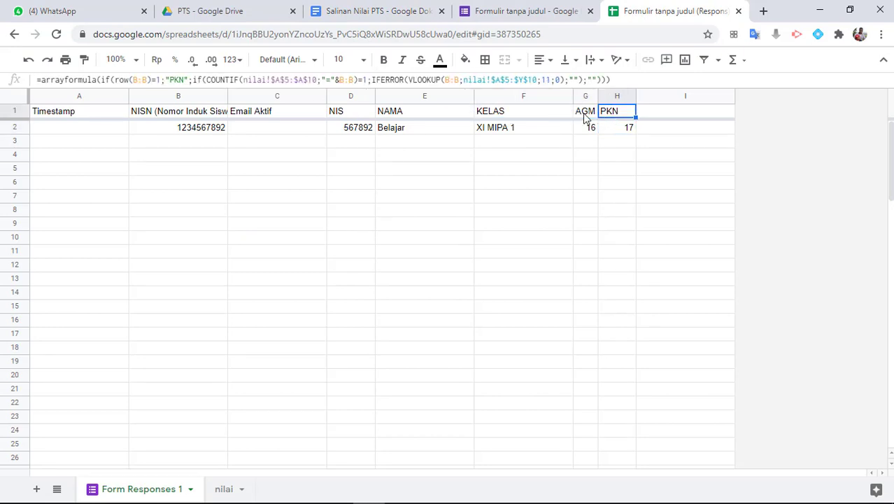
{"action": "key", "text": "Left"}
{"action": "key", "text": "Right"}
{"action": "left_click_drag", "start_coordinate": [629, 80], "coordinate": [3, 84]}
{"action": "key", "text": "ctrl+c"}
{"action": "key", "text": "Return"}
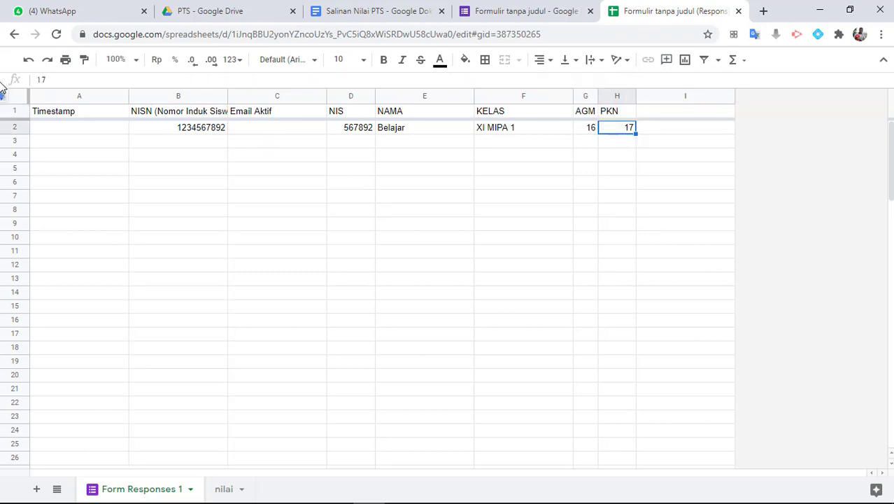
{"action": "key", "text": "Up"}
{"action": "key", "text": "Right"}
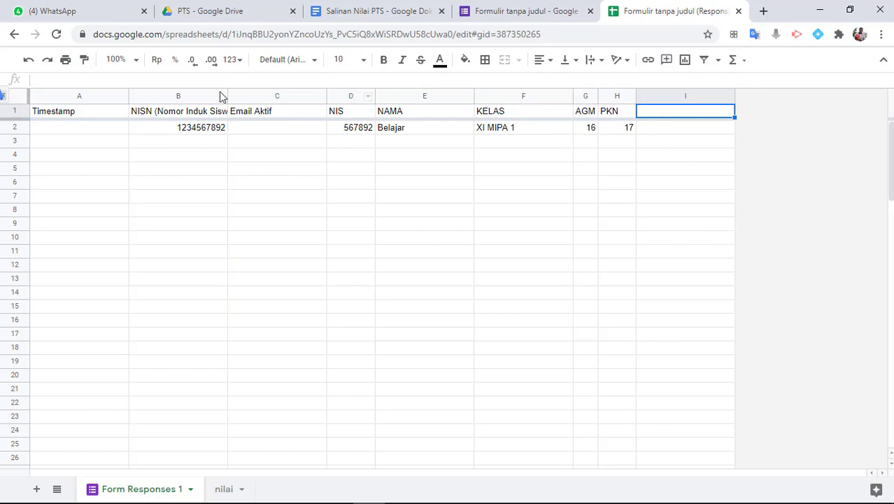
{"action": "left_click", "coordinate": [143, 83]}
{"action": "key", "text": "ctrl+v"}
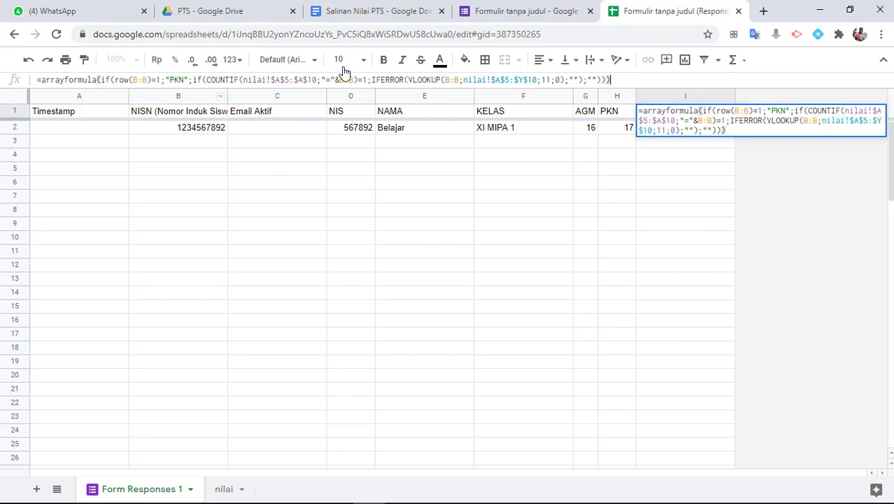
Change I1's VLOOKUP index to 12 and its header text to 'BIN'
{"action": "left_click", "coordinate": [548, 80]}
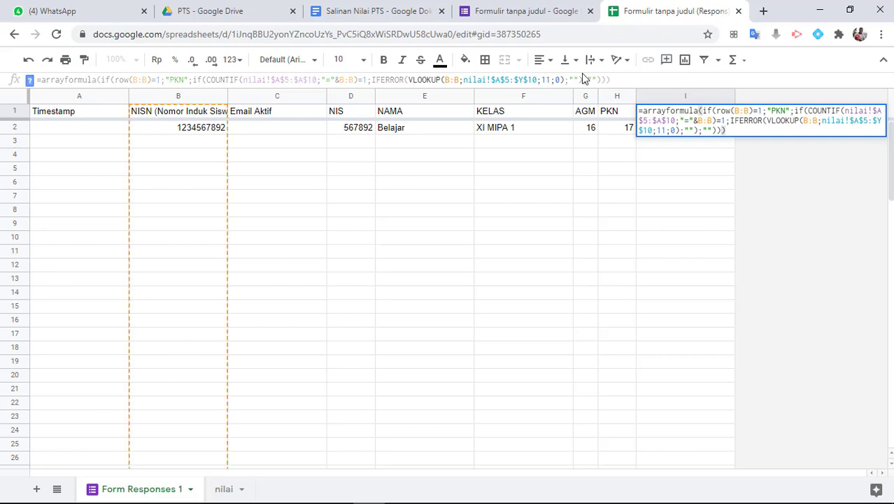
{"action": "key", "text": "BackSpace"}
{"action": "type", "text": "2"}
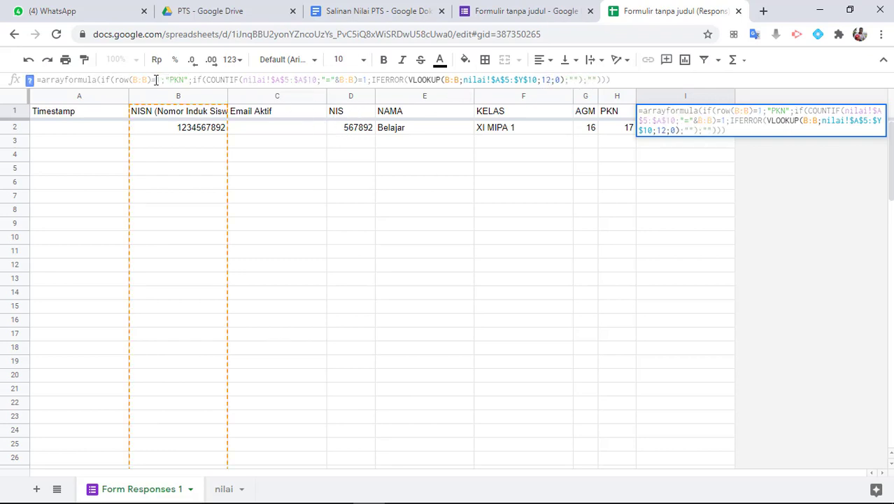
{"action": "left_click", "coordinate": [184, 82]}
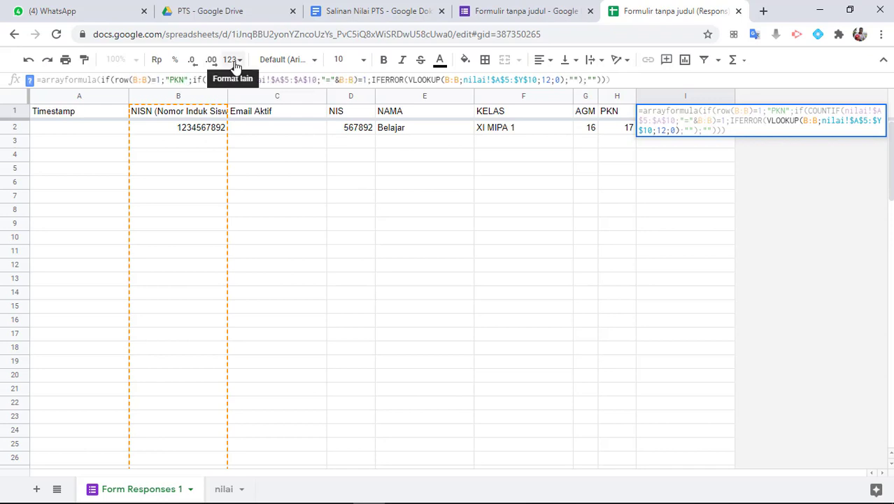
{"action": "key", "text": "BackSpace"}
{"action": "key", "text": "BackSpace"}
{"action": "type", "text": "BIN"}
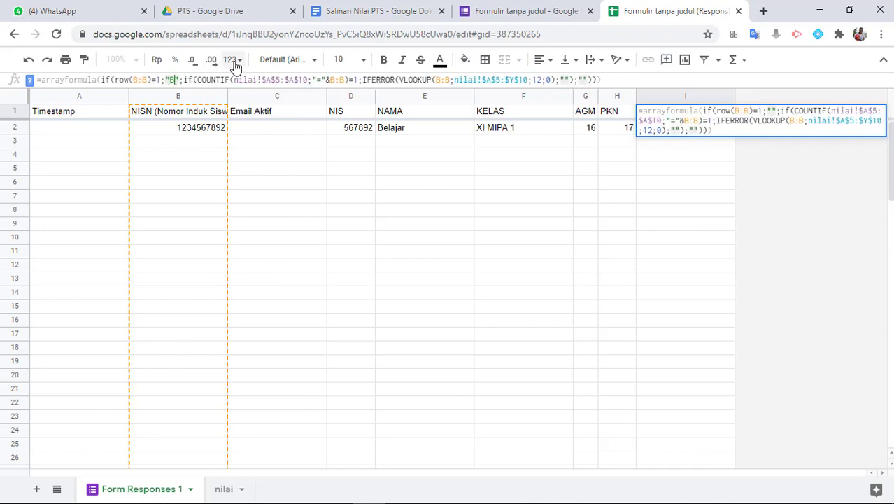
{"action": "key", "text": "Return"}
{"action": "key", "text": "Up"}
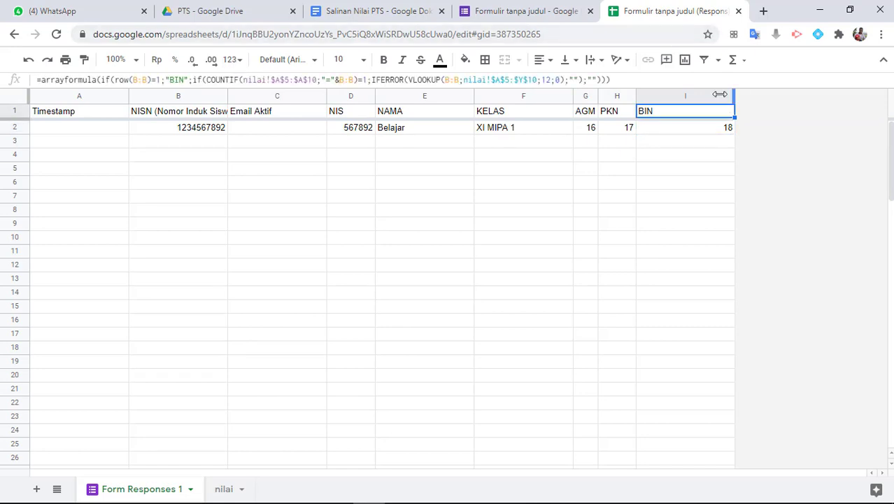
Narrow column I and confirm the BIN score 18 in I2
{"action": "left_click_drag", "start_coordinate": [734, 94], "coordinate": [684, 94]}
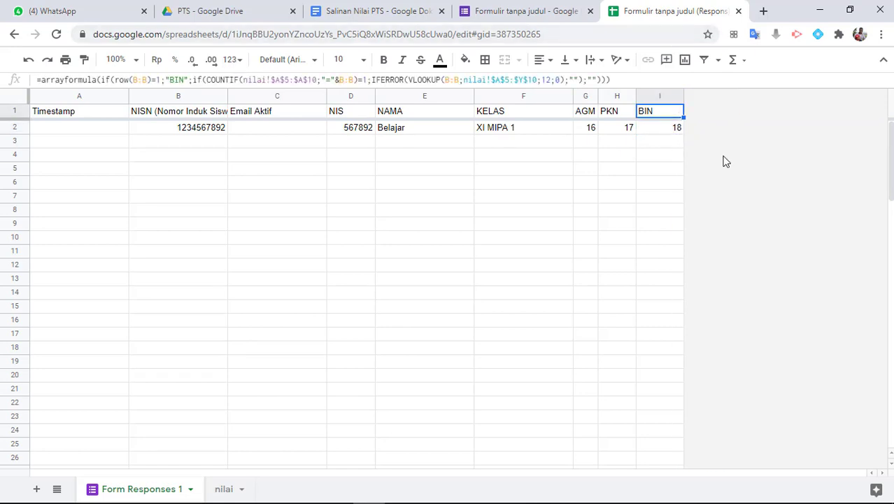
{"action": "left_click", "coordinate": [724, 157]}
{"action": "left_click", "coordinate": [705, 114]}
{"action": "left_click", "coordinate": [715, 99]}
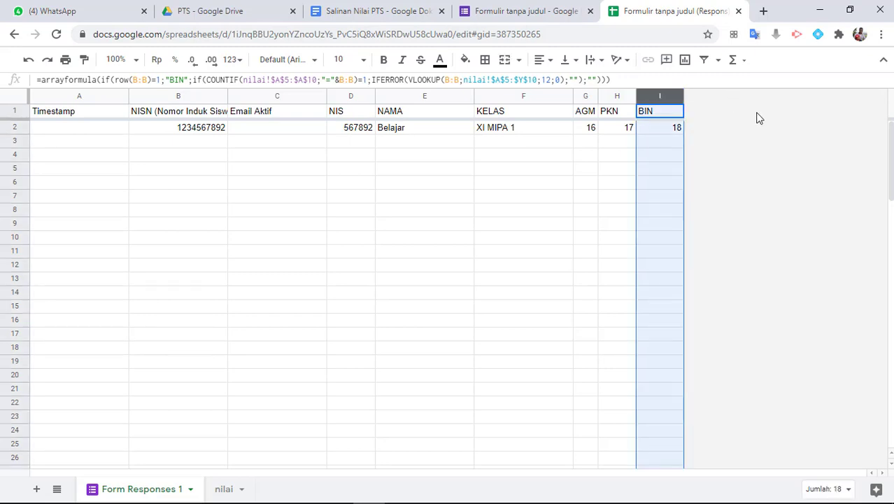
{"action": "left_click", "coordinate": [751, 161]}
{"action": "left_click", "coordinate": [681, 97]}
{"action": "left_click", "coordinate": [678, 125]}
{"action": "left_click", "coordinate": [665, 98]}
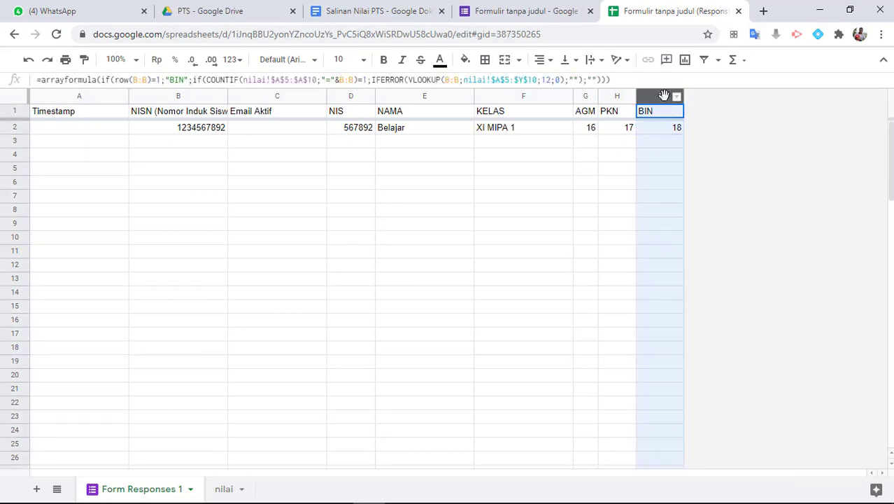
Insert a new column right of BIN and copy the BIN header formula toward J1
{"action": "right_click", "coordinate": [664, 95]}
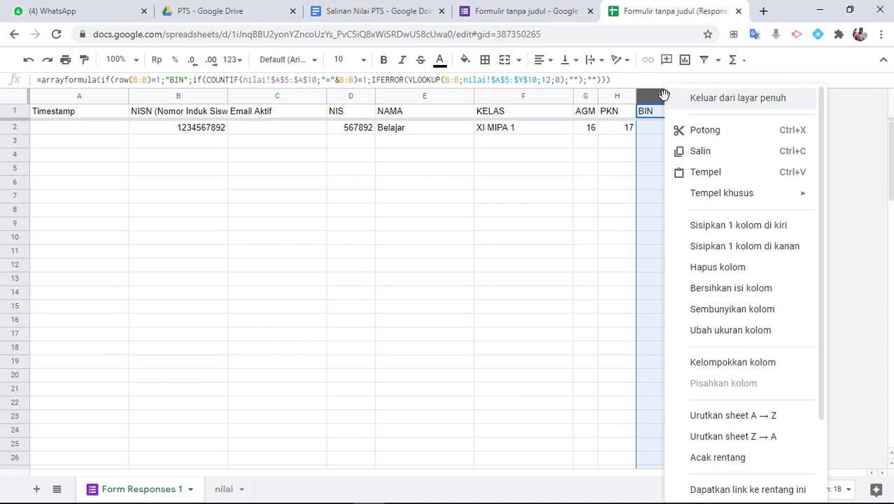
{"action": "left_click", "coordinate": [762, 256]}
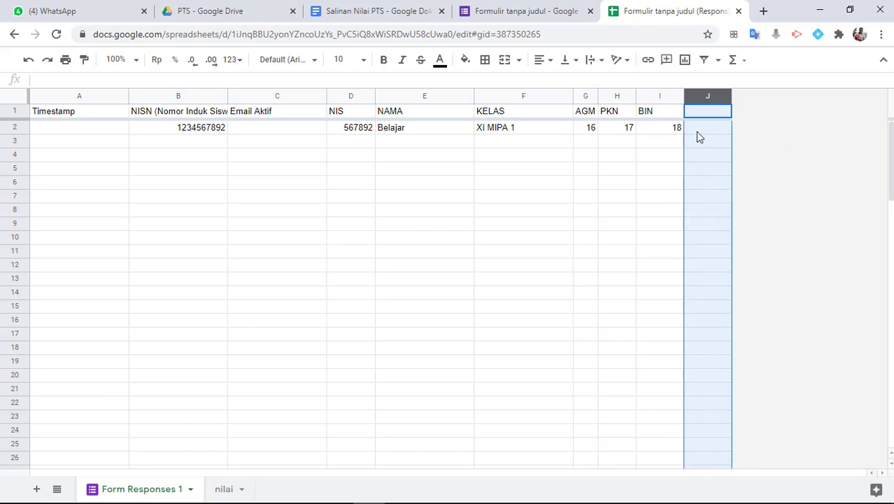
{"action": "left_click", "coordinate": [664, 114]}
{"action": "left_click_drag", "start_coordinate": [643, 82], "coordinate": [2, 84]}
{"action": "key", "text": "ctrl+c"}
{"action": "key", "text": "Return"}
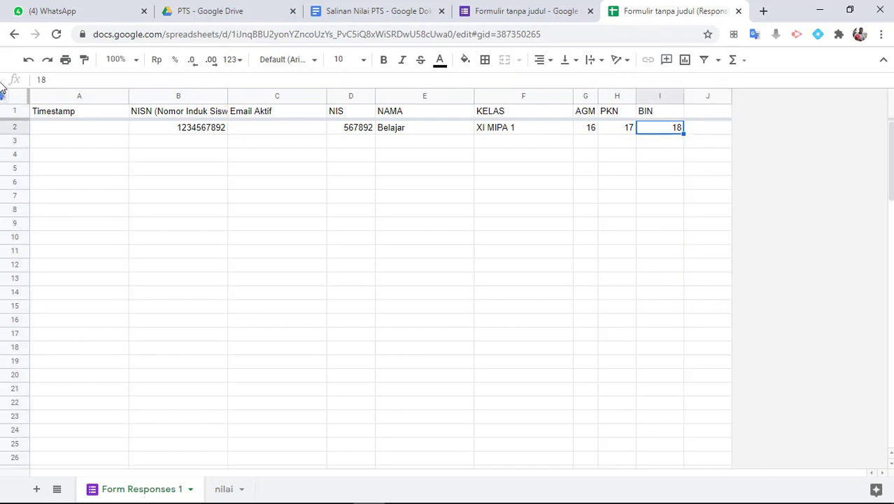
{"action": "key", "text": "Up"}
{"action": "key", "text": "Right"}
{"action": "left_click", "coordinate": [40, 78]}
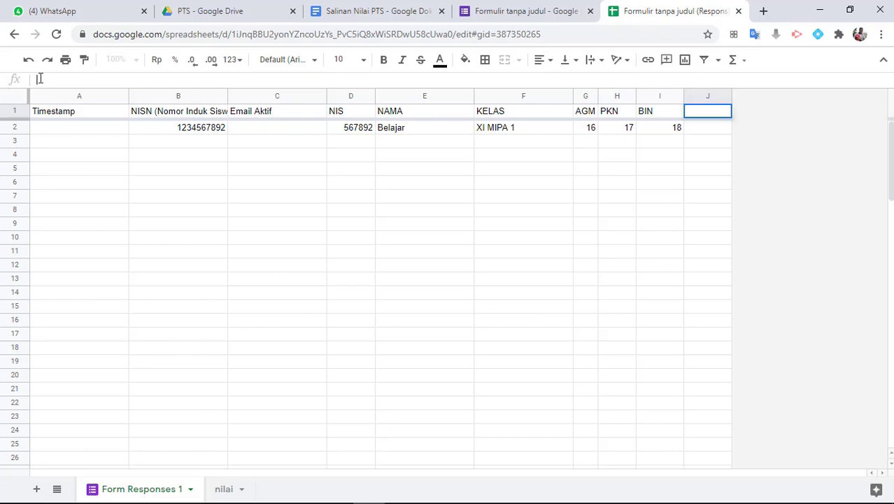
{"action": "key", "text": "ctrl+v"}
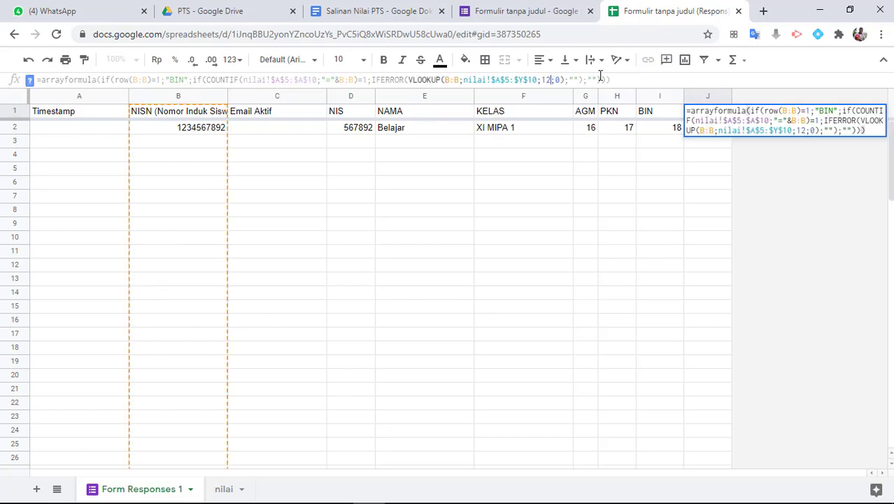
{"action": "key", "text": "BackSpace"}
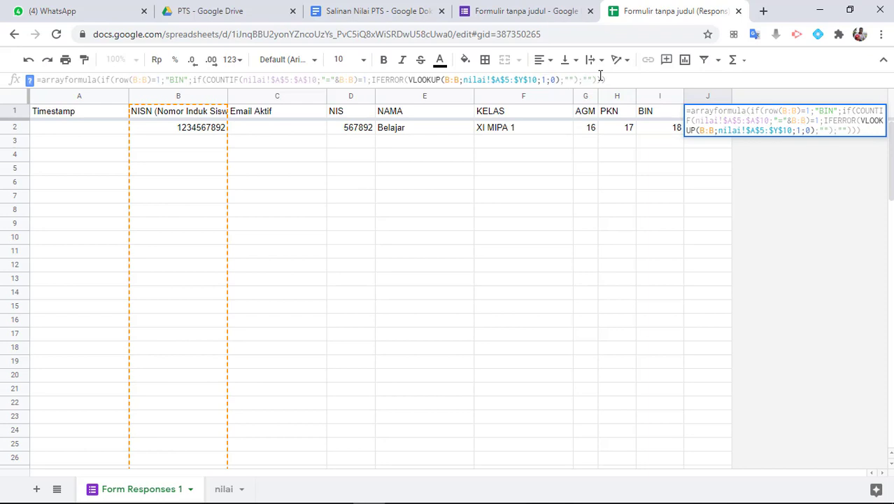
{"action": "key", "text": "Escape"}
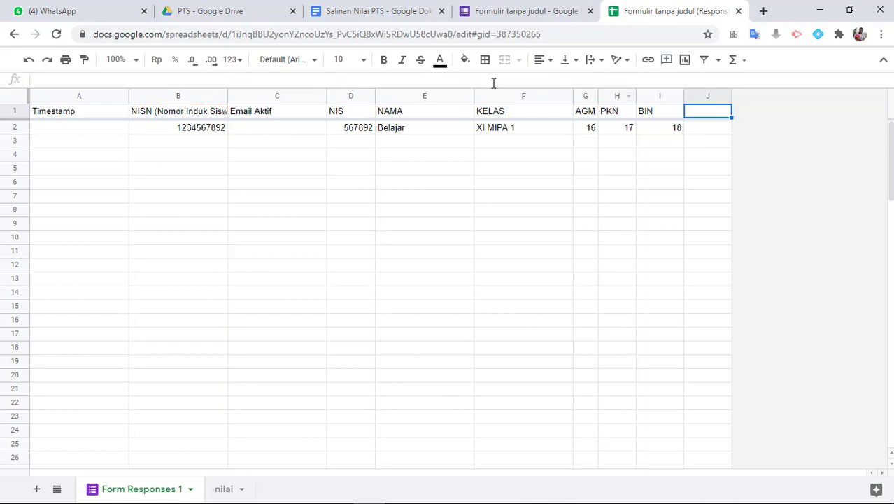
Paste the formula into J1 with lookup index 13 and header 'MATW'
{"action": "left_click", "coordinate": [459, 81]}
{"action": "key", "text": "ctrl+v"}
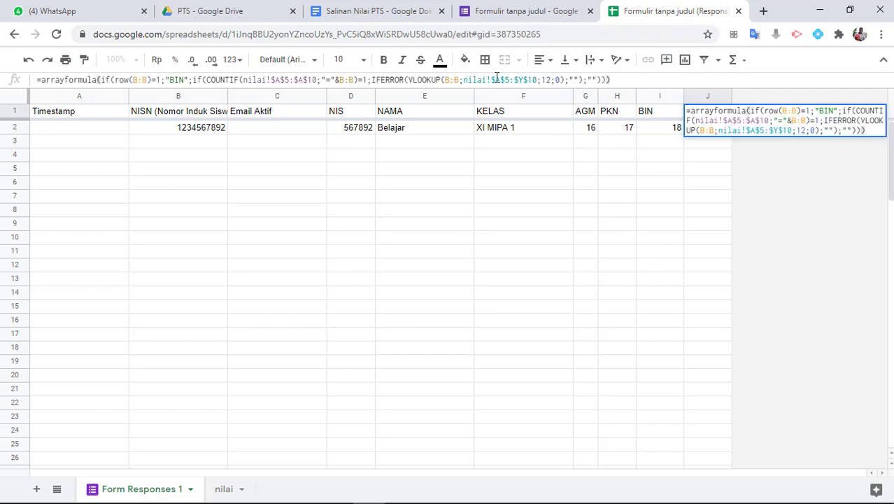
{"action": "left_click", "coordinate": [547, 80]}
{"action": "key", "text": "Delete"}
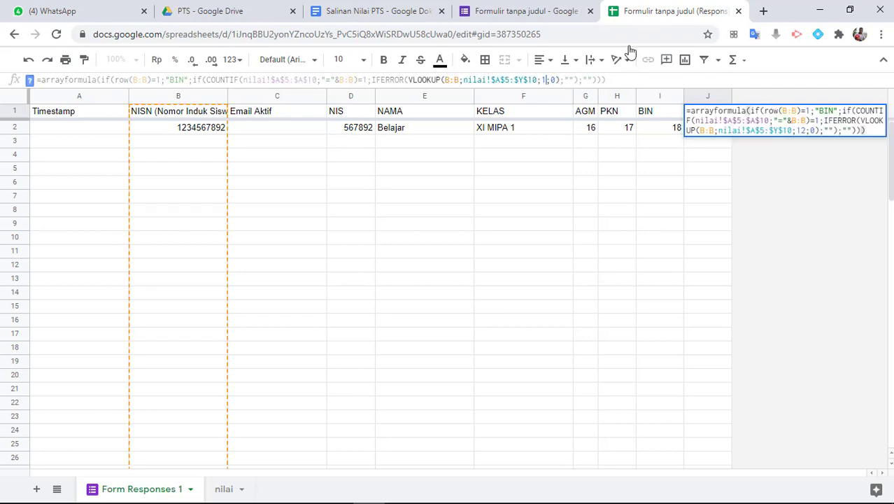
{"action": "type", "text": "3"}
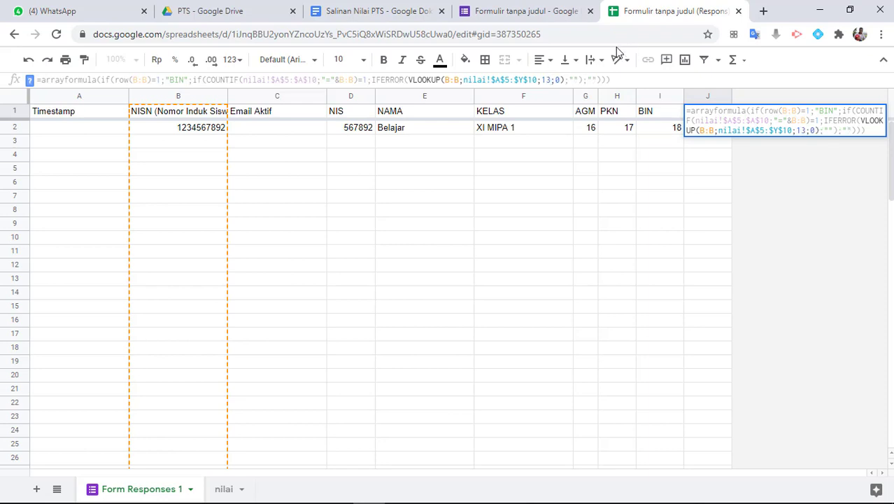
{"action": "left_click", "coordinate": [185, 80]}
{"action": "key", "text": "BackSpace"}
{"action": "key", "text": "BackSpace"}
{"action": "key", "text": "BackSpace"}
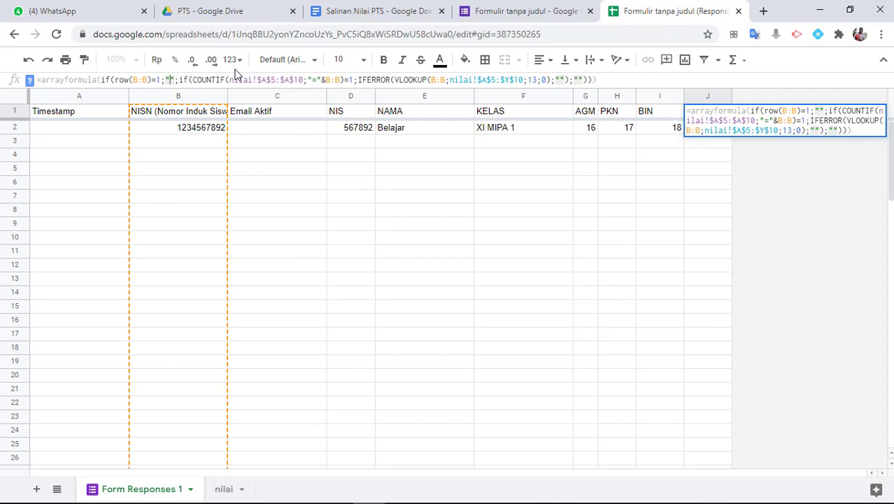
{"action": "type", "text": "MAT"}
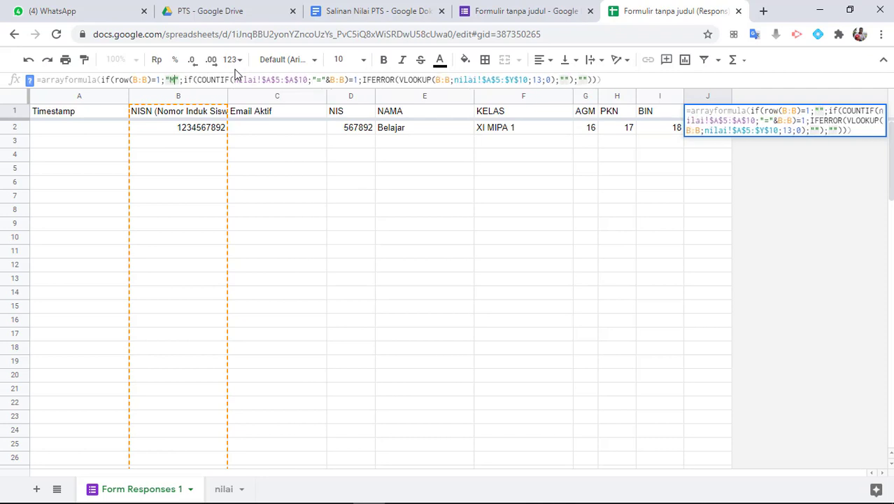
{"action": "type", "text": "W"}
{"action": "key", "text": "Return"}
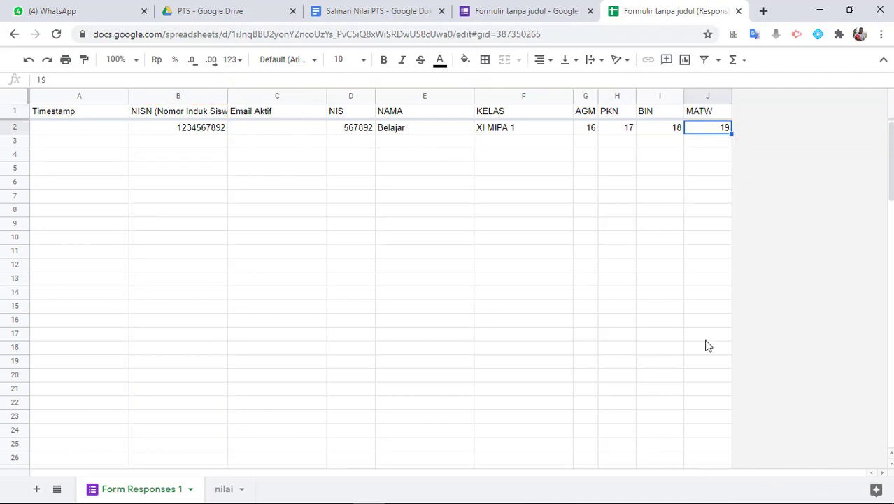
{"action": "mouse_move", "coordinate": [690, 493]}
{"action": "mouse_move", "coordinate": [497, 498]}
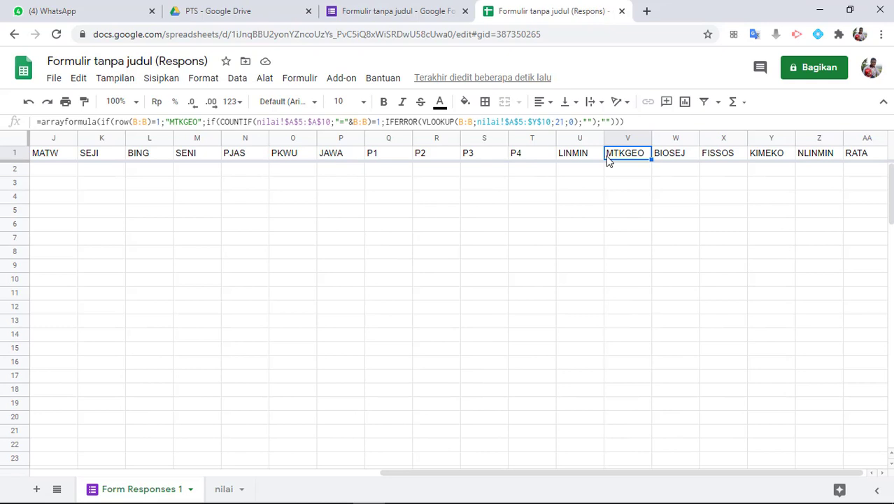
Correct the VLOOKUP column number in the MTKGEO header formula
{"action": "left_click", "coordinate": [583, 151]}
{"action": "left_click", "coordinate": [629, 154]}
{"action": "left_click", "coordinate": [559, 122]}
{"action": "key", "text": "Delete"}
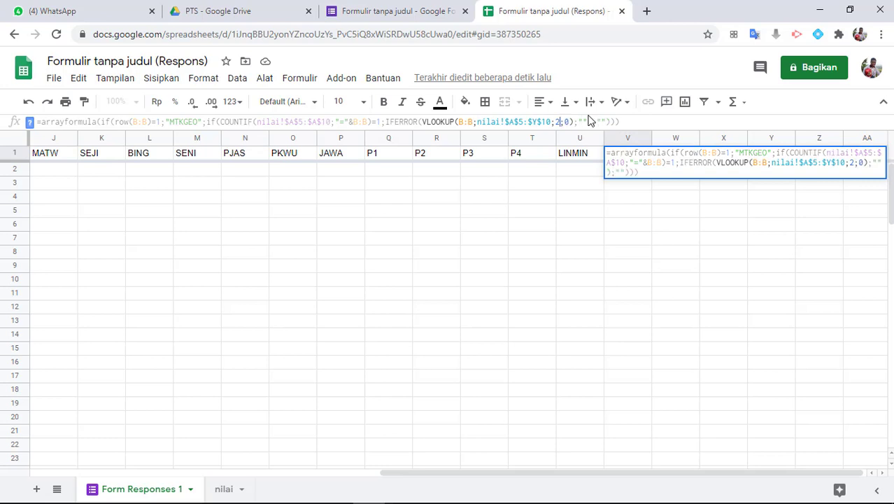
{"action": "type", "text": "2"}
{"action": "key", "text": "Return"}
Correct the VLOOKUP column number in the BIOSEJ header formula
{"action": "key", "text": "Right"}
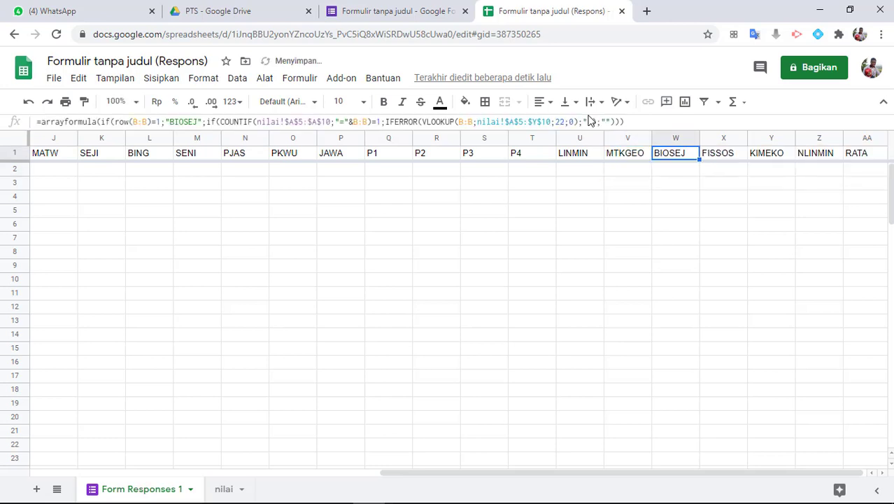
{"action": "left_click", "coordinate": [562, 122]}
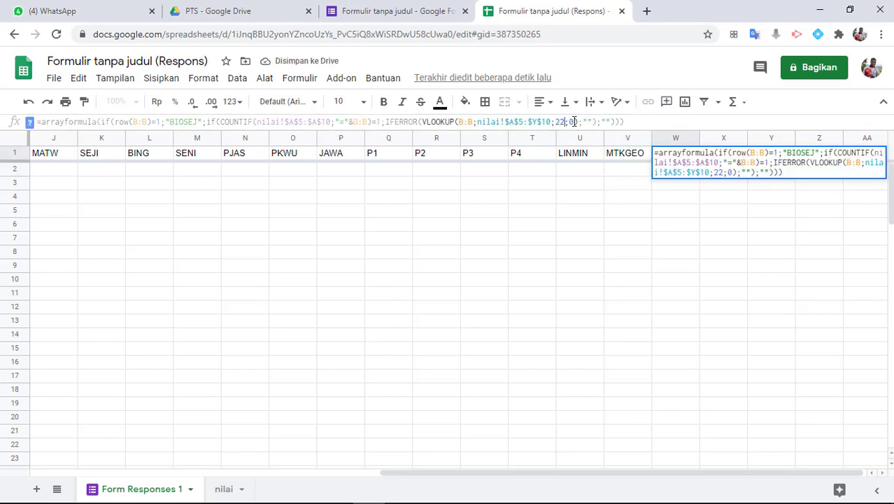
{"action": "key", "text": "Delete"}
{"action": "type", "text": "3"}
{"action": "key", "text": "Return"}
{"action": "key", "text": "Right"}
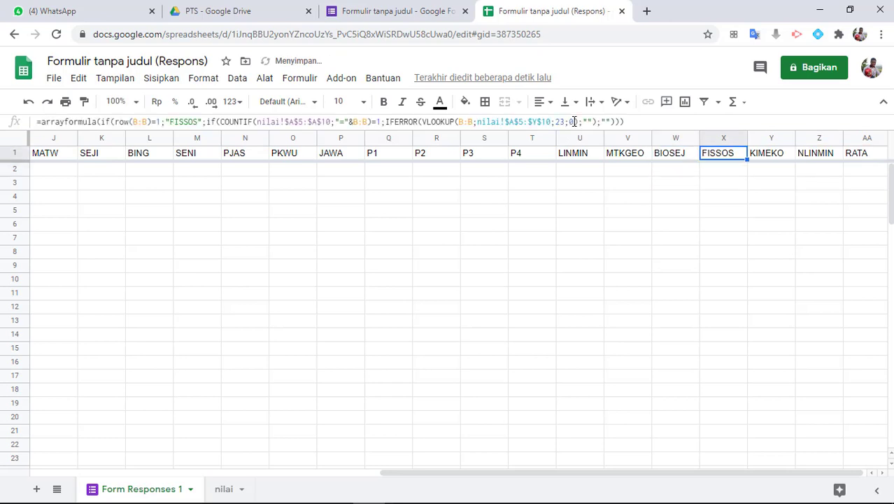
Check the FISSOS through NLINMIN header formulas
{"action": "double_click", "coordinate": [563, 122]}
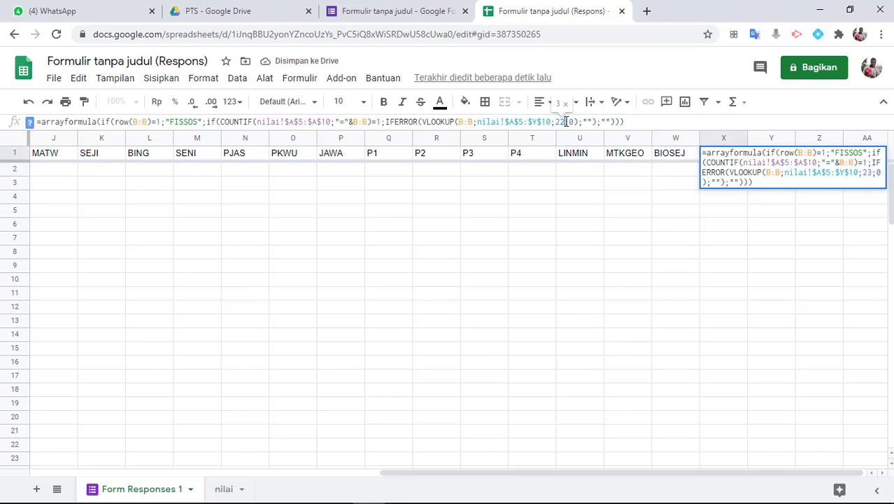
{"action": "key", "text": "Tab"}
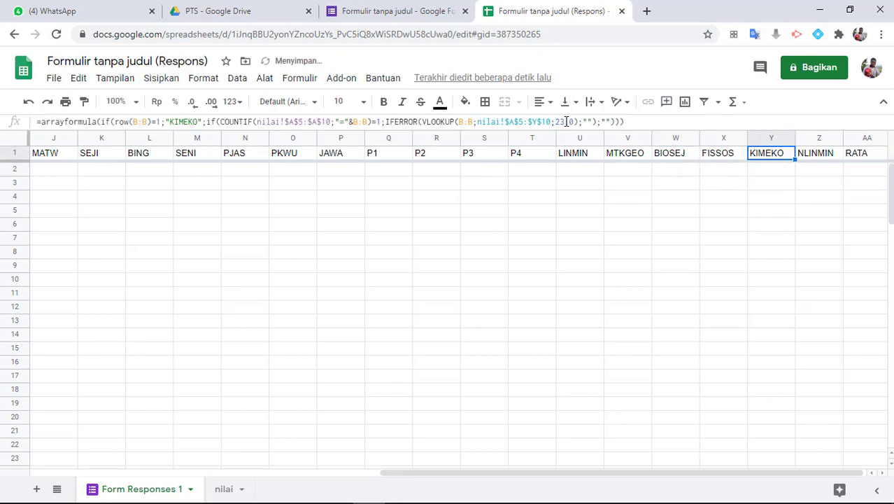
{"action": "key", "text": "Tab"}
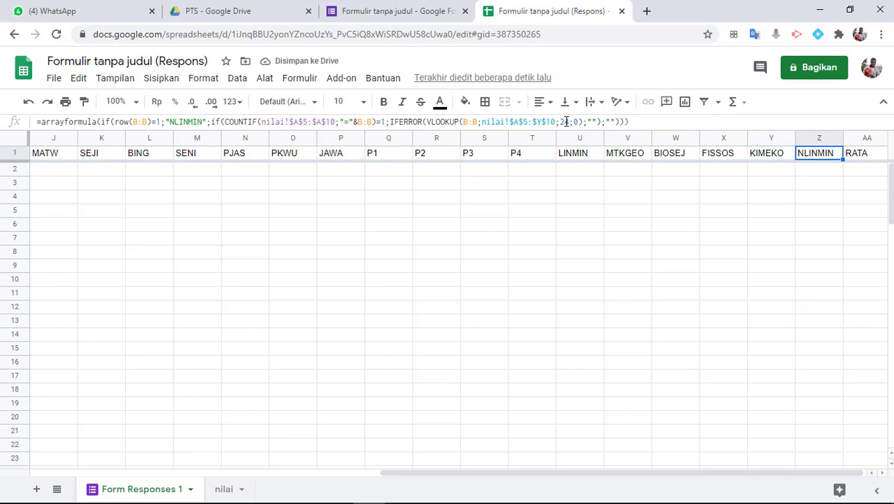
{"action": "key", "text": "Tab"}
{"action": "key", "text": "shift+Tab"}
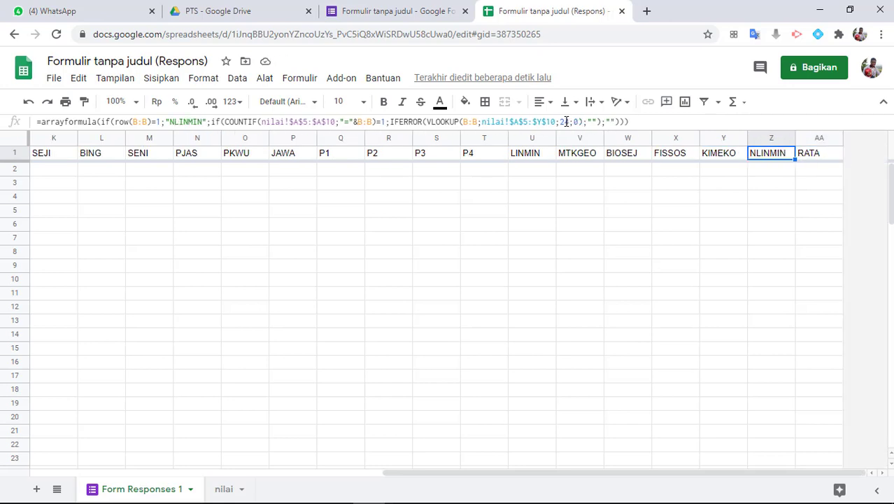
{"action": "left_click", "coordinate": [410, 183]}
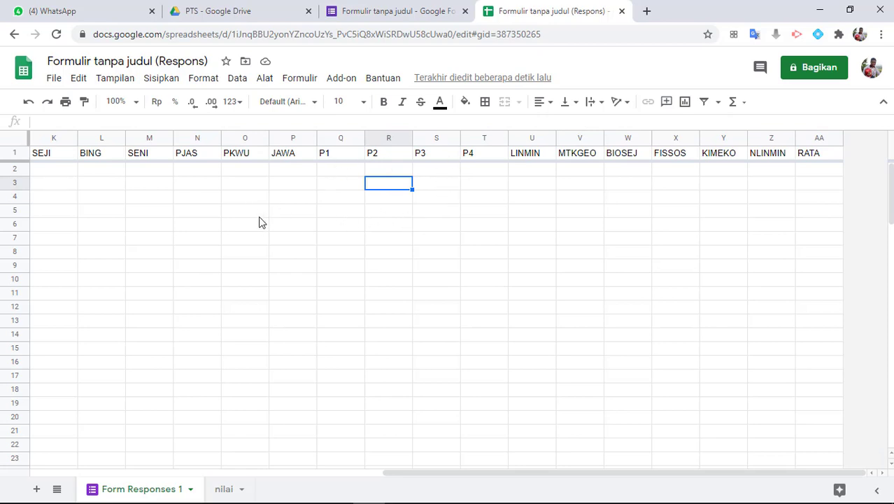
Launch AutoCrat and create a new job named 'NILAI PTS 1 2020'
{"action": "left_click", "coordinate": [342, 78]}
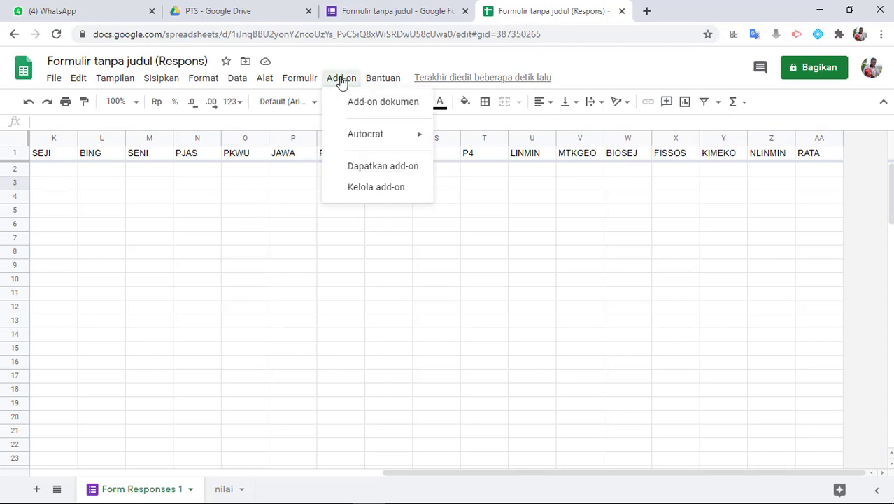
{"action": "mouse_move", "coordinate": [349, 136]}
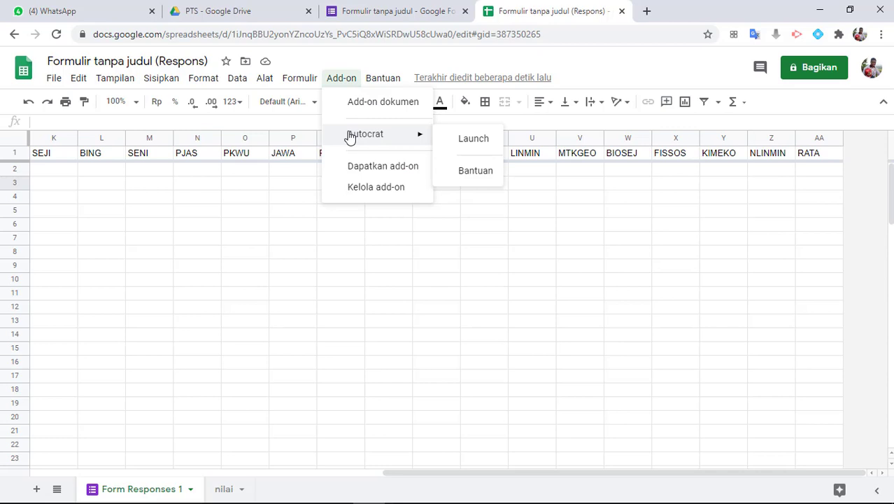
{"action": "left_click", "coordinate": [470, 138]}
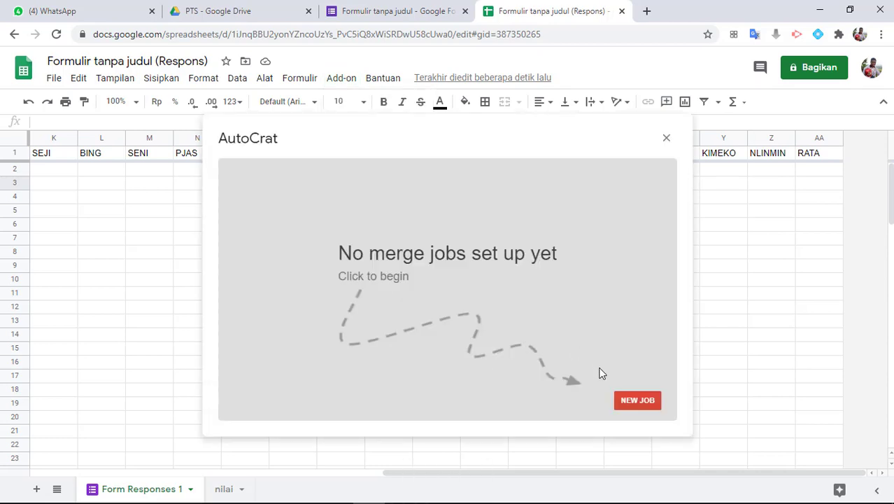
{"action": "left_click", "coordinate": [625, 404]}
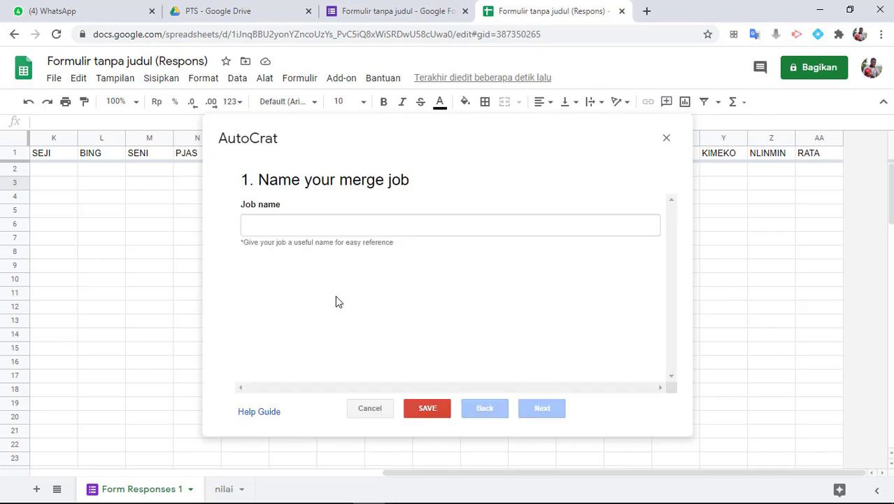
{"action": "left_click", "coordinate": [283, 231]}
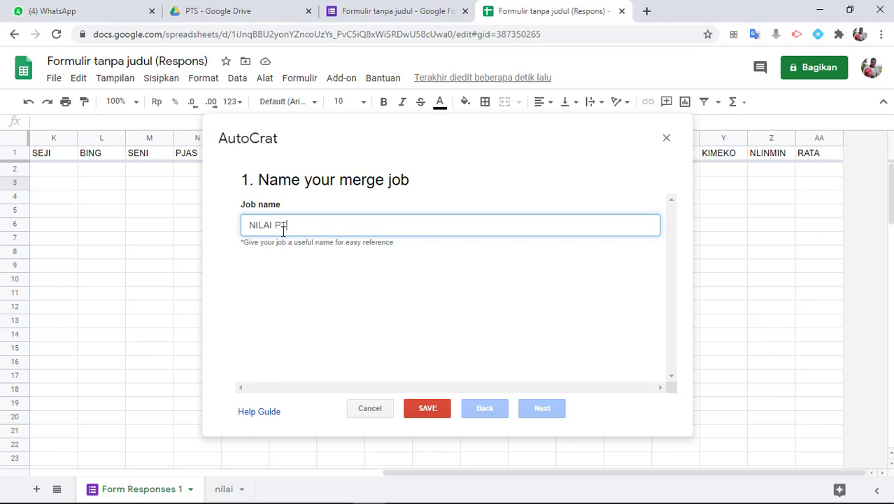
{"action": "type", "text": "NILAI PTS 1 2020"}
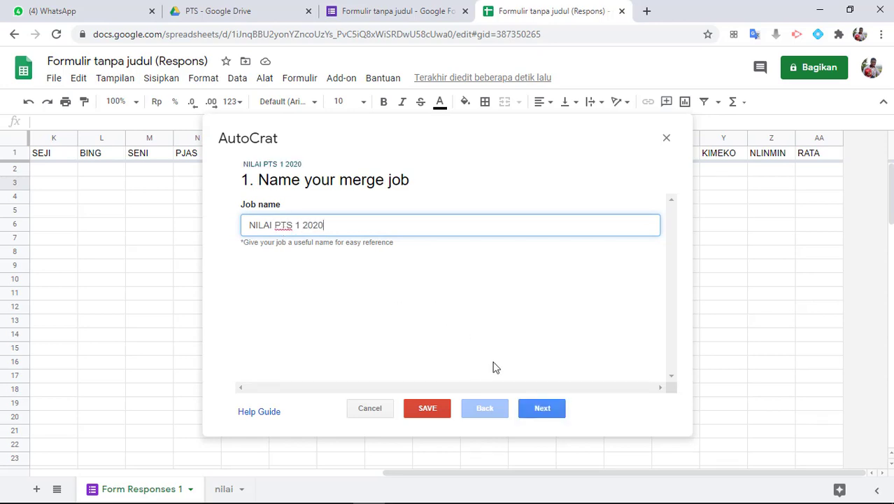
{"action": "left_click", "coordinate": [558, 415]}
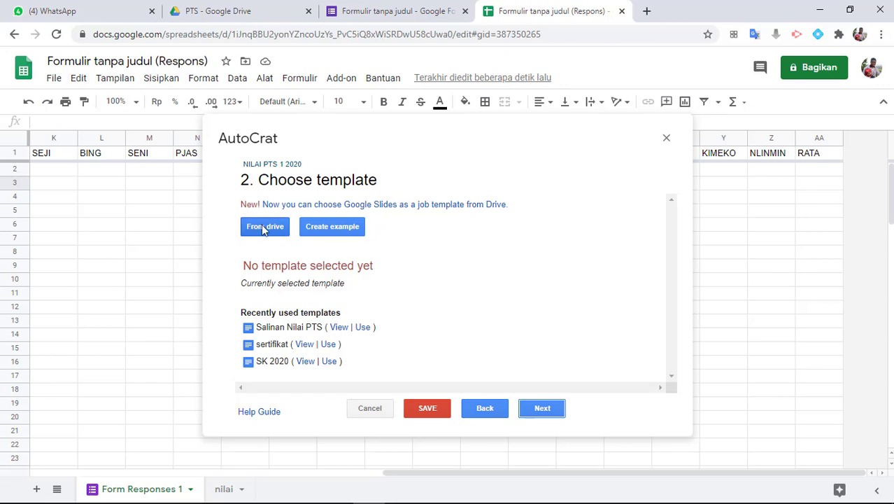
Choose the Salinan Nilai PTS document from Drive as the job's template
{"action": "left_click", "coordinate": [263, 227]}
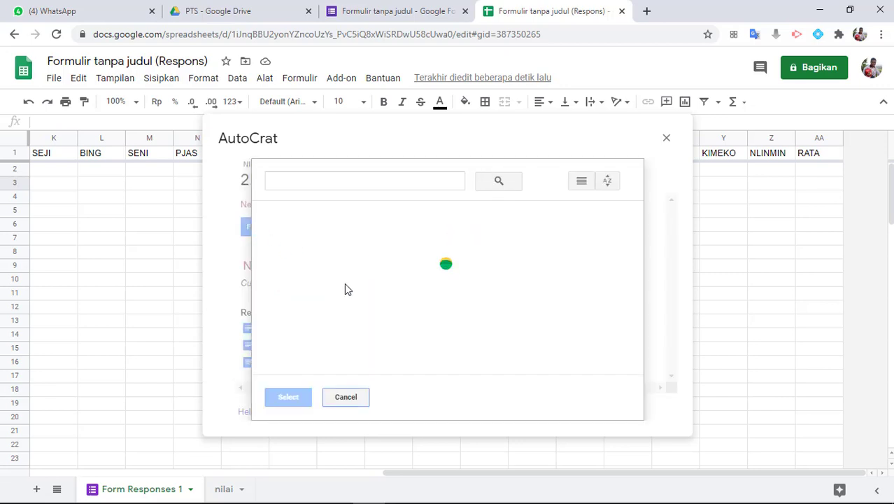
{"action": "left_click", "coordinate": [450, 319]}
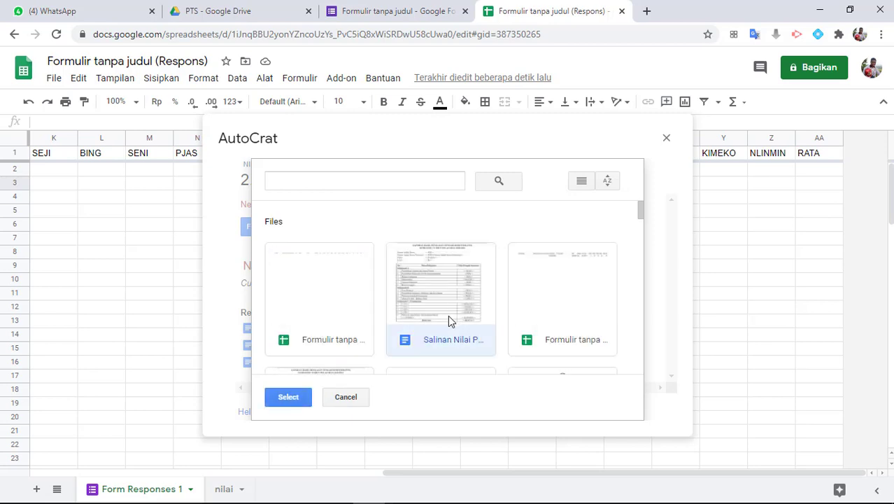
{"action": "left_click", "coordinate": [289, 399]}
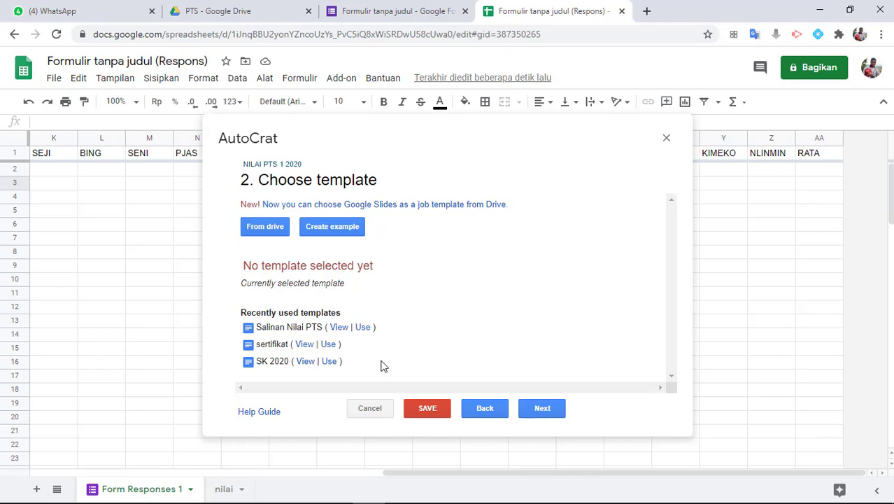
{"action": "left_click", "coordinate": [556, 411]}
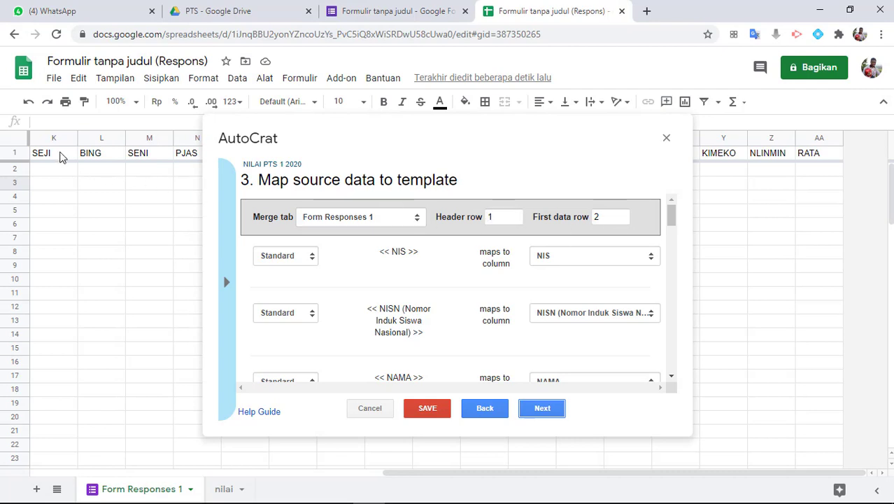
Review the tag-to-column mappings down to RATA and accept them
{"action": "scroll", "coordinate": [588, 340], "scroll_direction": "down", "scroll_amount": 1}
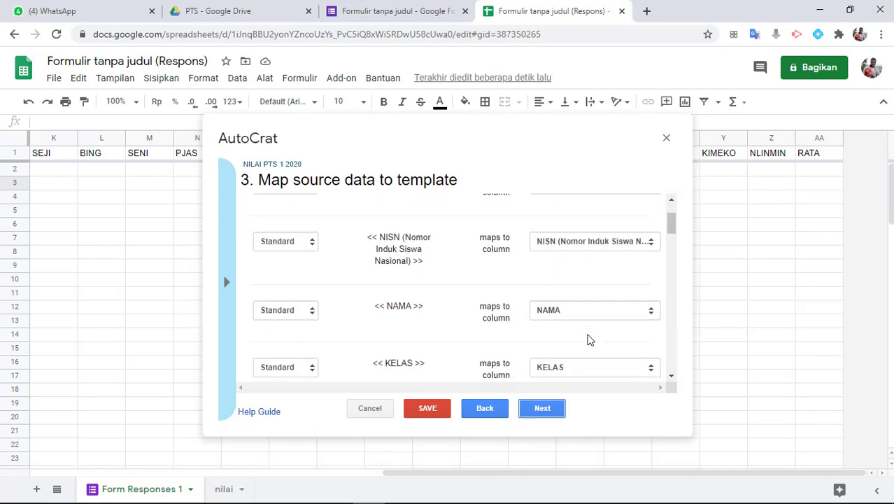
{"action": "scroll", "coordinate": [588, 340], "scroll_direction": "down", "scroll_amount": 5}
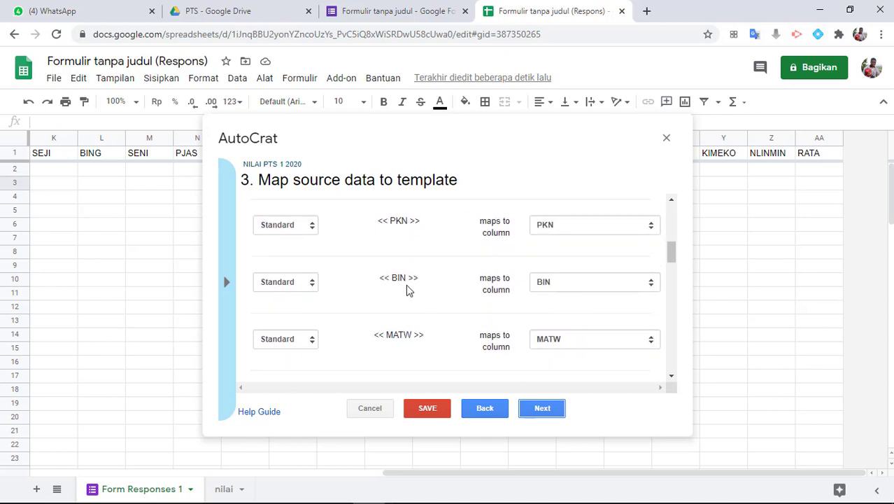
{"action": "scroll", "coordinate": [431, 338], "scroll_direction": "down", "scroll_amount": 1}
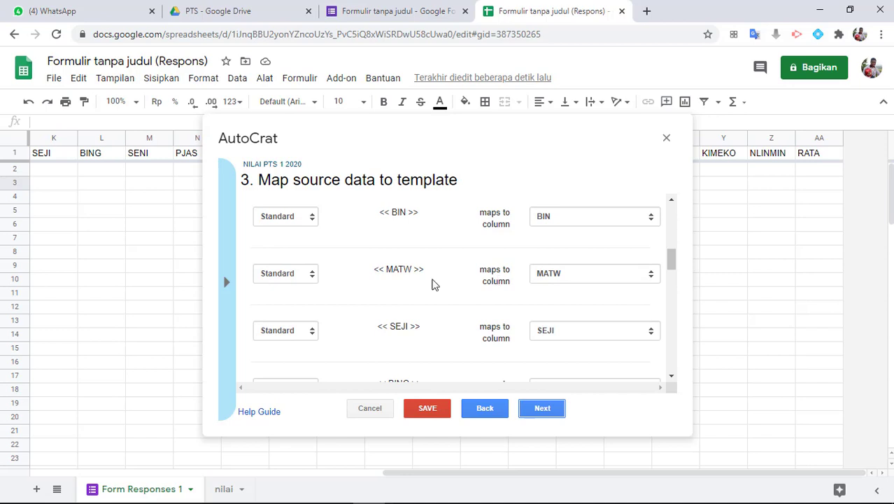
{"action": "scroll", "coordinate": [564, 290], "scroll_direction": "down", "scroll_amount": 3}
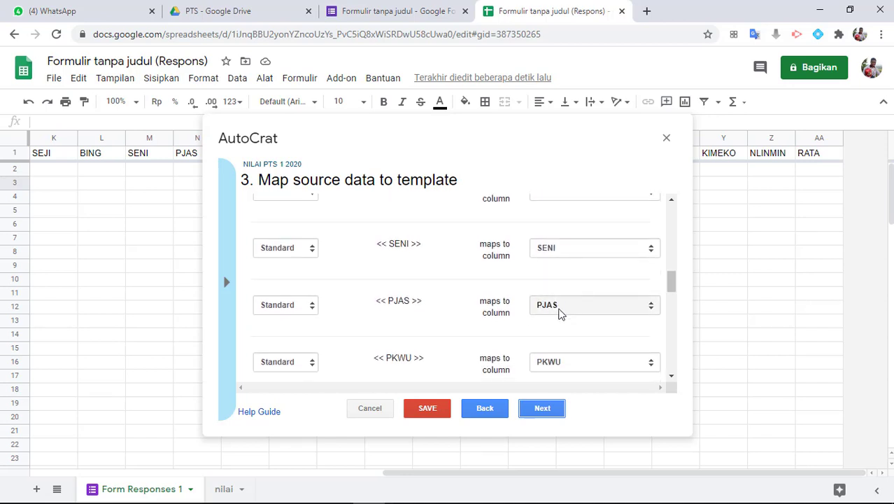
{"action": "scroll", "coordinate": [558, 313], "scroll_direction": "down", "scroll_amount": 2}
{"action": "scroll", "coordinate": [557, 332], "scroll_direction": "down", "scroll_amount": 2}
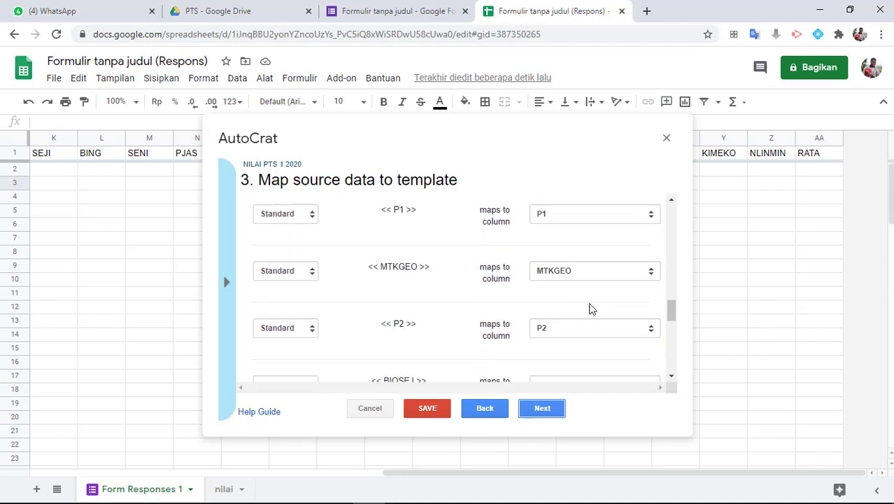
{"action": "scroll", "coordinate": [549, 333], "scroll_direction": "down", "scroll_amount": 3}
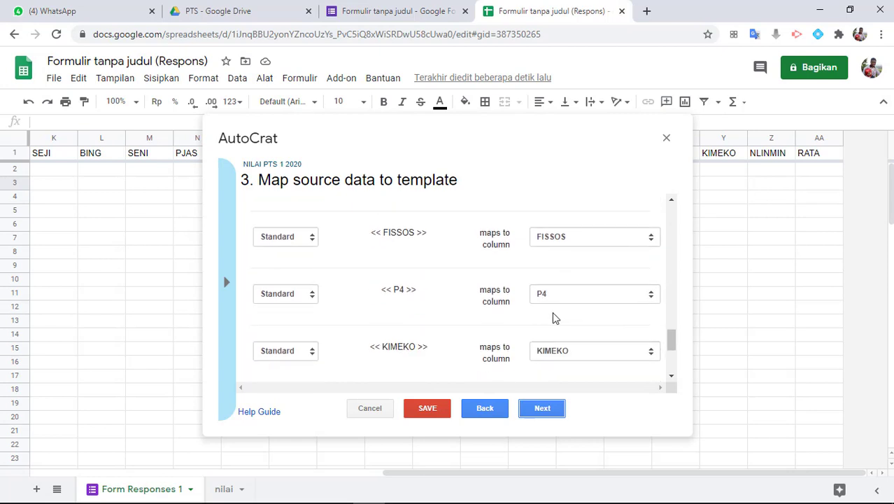
{"action": "scroll", "coordinate": [553, 317], "scroll_direction": "up", "scroll_amount": 1}
{"action": "scroll", "coordinate": [553, 317], "scroll_direction": "down", "scroll_amount": 1}
{"action": "scroll", "coordinate": [553, 318], "scroll_direction": "down", "scroll_amount": 1}
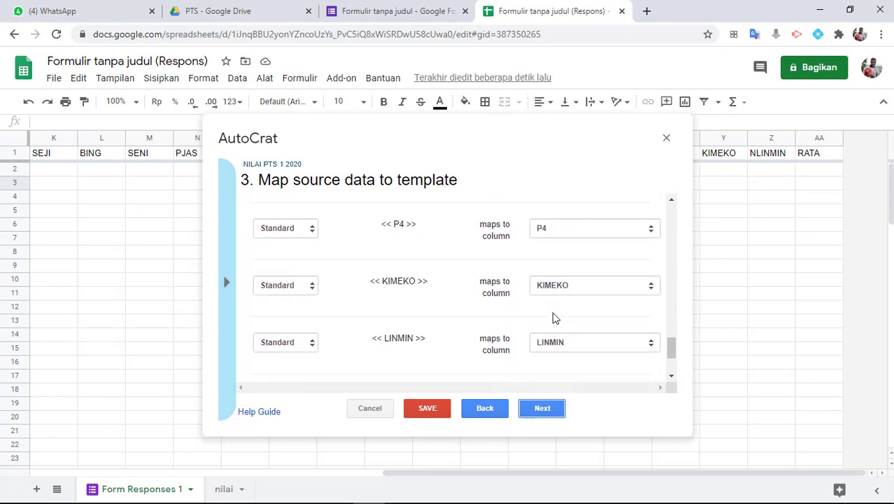
{"action": "scroll", "coordinate": [553, 319], "scroll_direction": "down", "scroll_amount": 2}
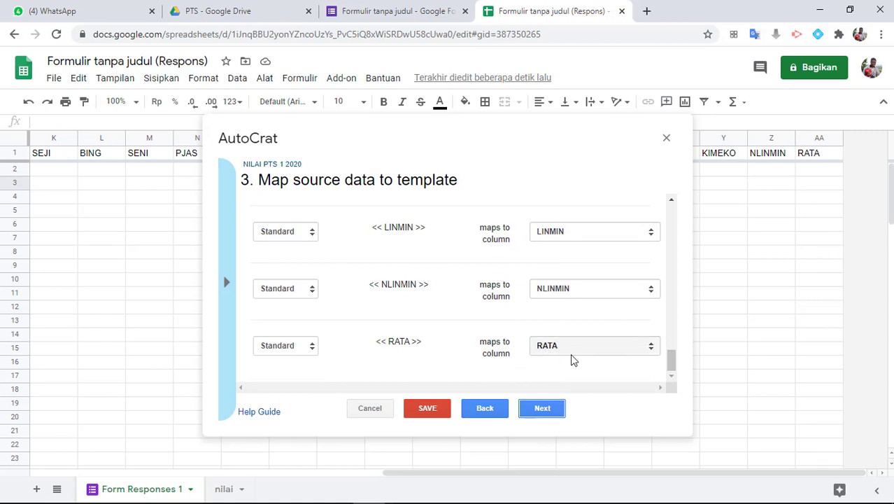
{"action": "left_click", "coordinate": [548, 410]}
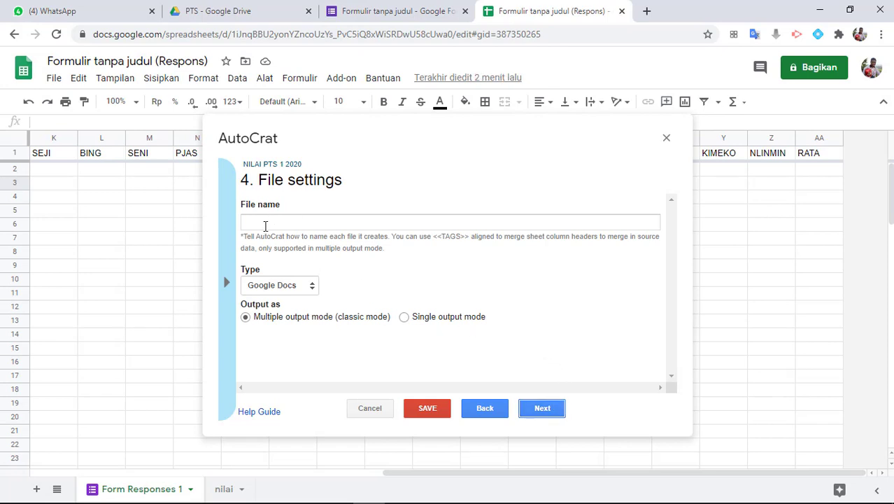
Name output files 'Nilai PTS - <<NAMA>>' and set the file type to PDF
{"action": "left_click", "coordinate": [265, 226]}
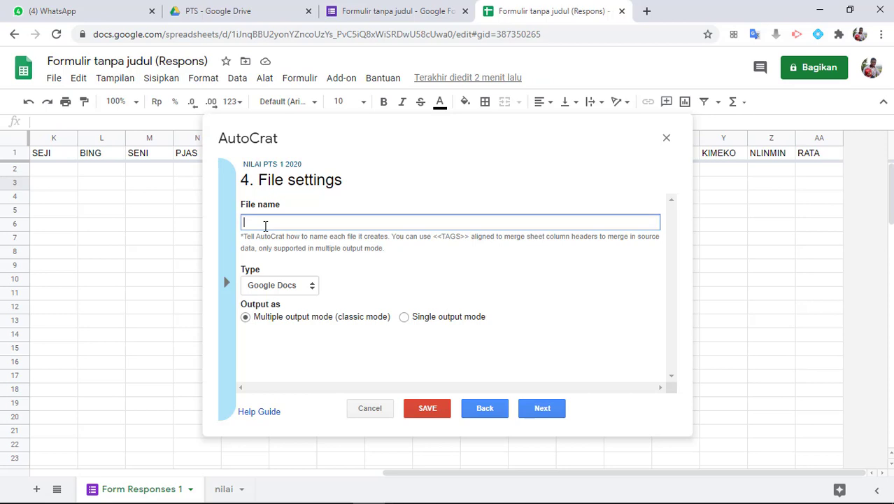
{"action": "type", "text": "Nilai PTS -"}
{"action": "left_click", "coordinate": [228, 282]}
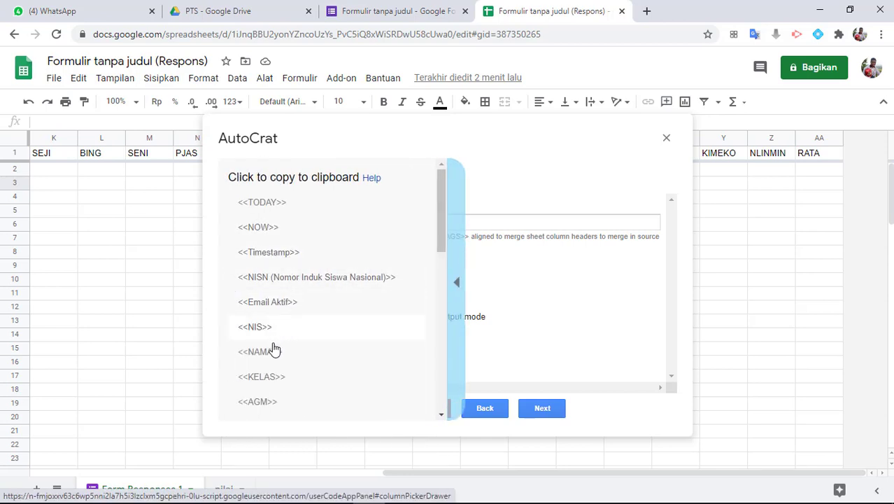
{"action": "left_click", "coordinate": [271, 364]}
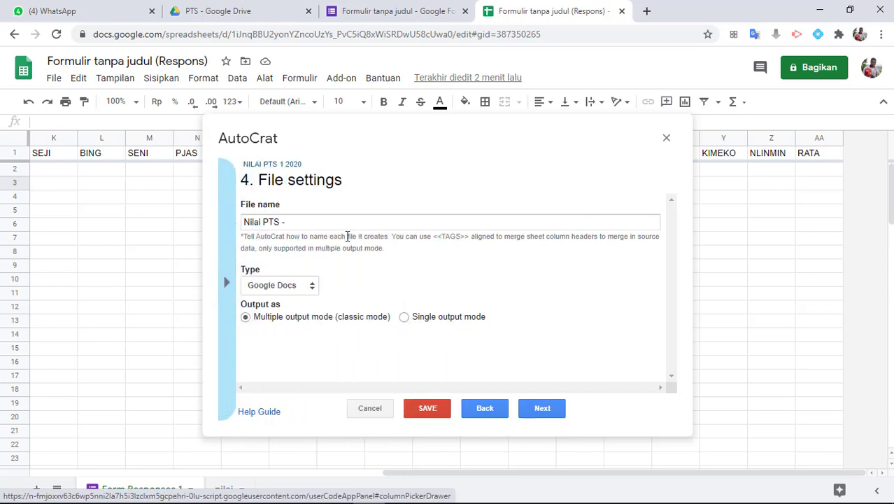
{"action": "left_click", "coordinate": [343, 223]}
{"action": "type", "text": "<<NAMA>>"}
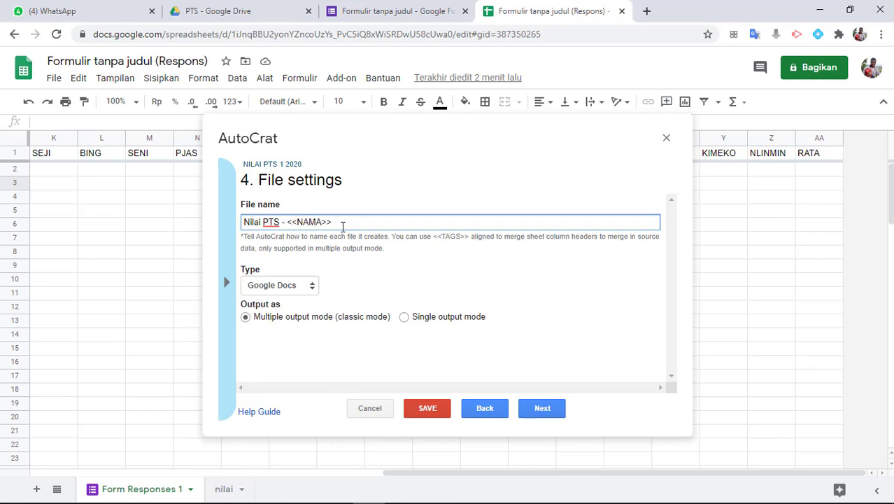
{"action": "left_click_drag", "start_coordinate": [288, 223], "coordinate": [337, 222]}
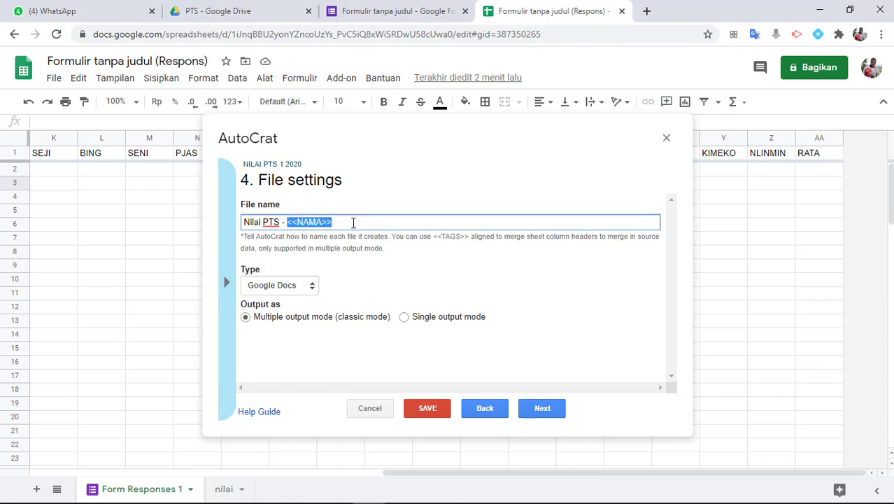
{"action": "left_click", "coordinate": [354, 223]}
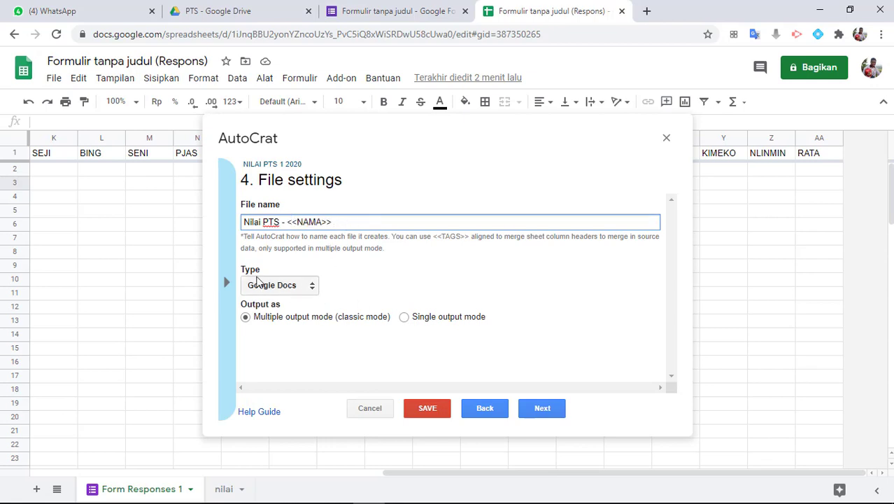
{"action": "left_click", "coordinate": [298, 288]}
{"action": "left_click", "coordinate": [279, 310]}
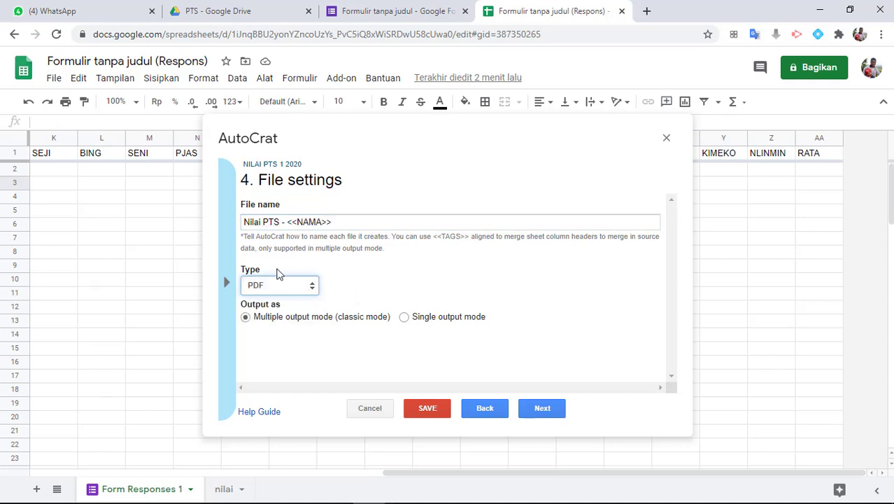
{"action": "left_click", "coordinate": [544, 410]}
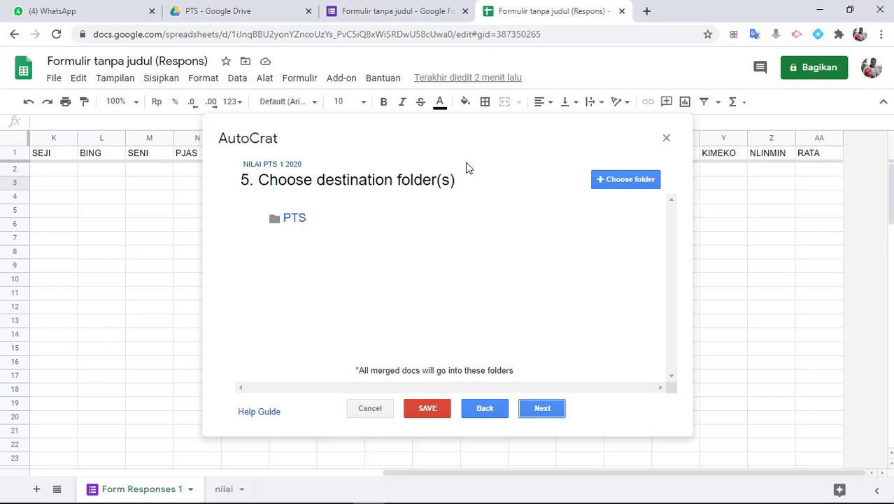
Add PTS/Terkirim as the destination folder and remove the PTS folder
{"action": "left_click", "coordinate": [623, 179]}
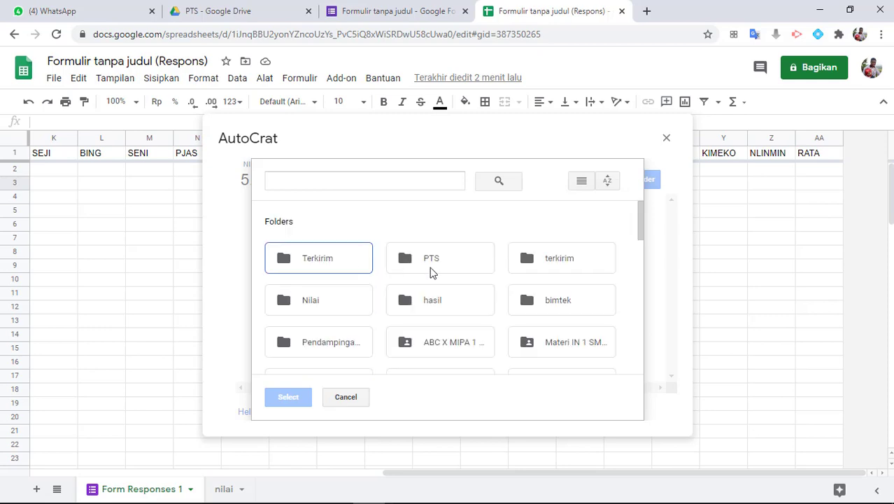
{"action": "double_click", "coordinate": [431, 259]}
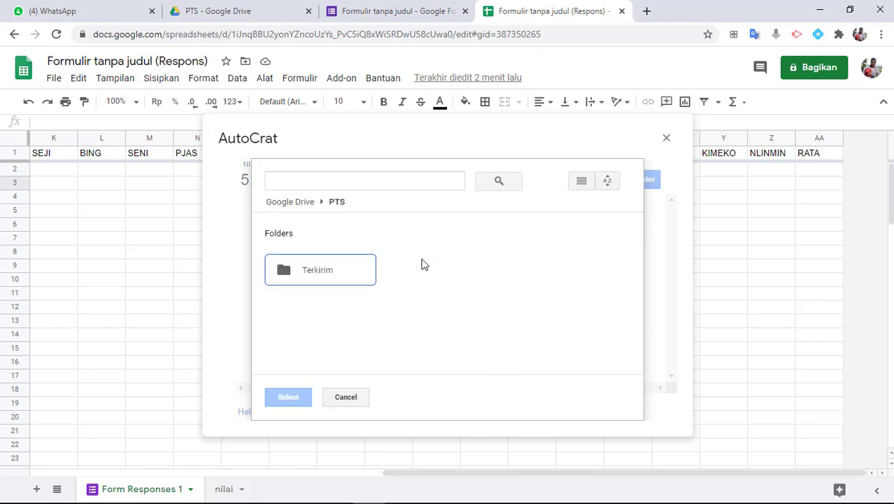
{"action": "double_click", "coordinate": [313, 271]}
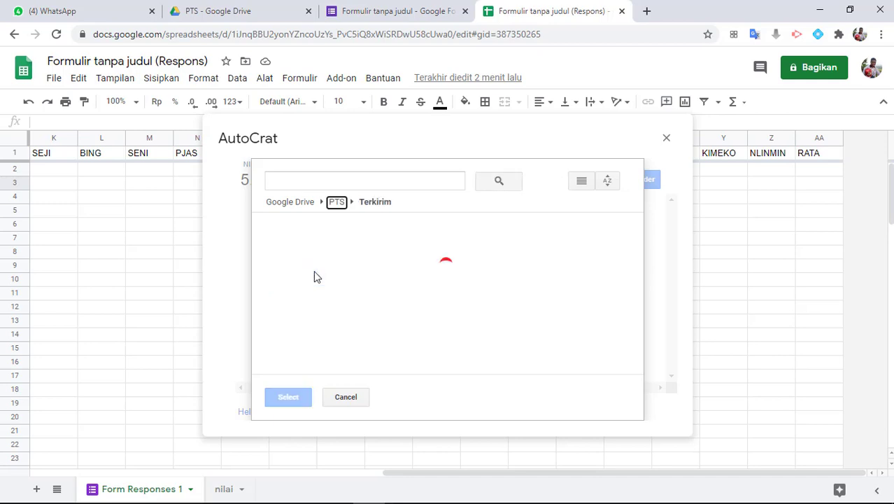
{"action": "left_click", "coordinate": [339, 207]}
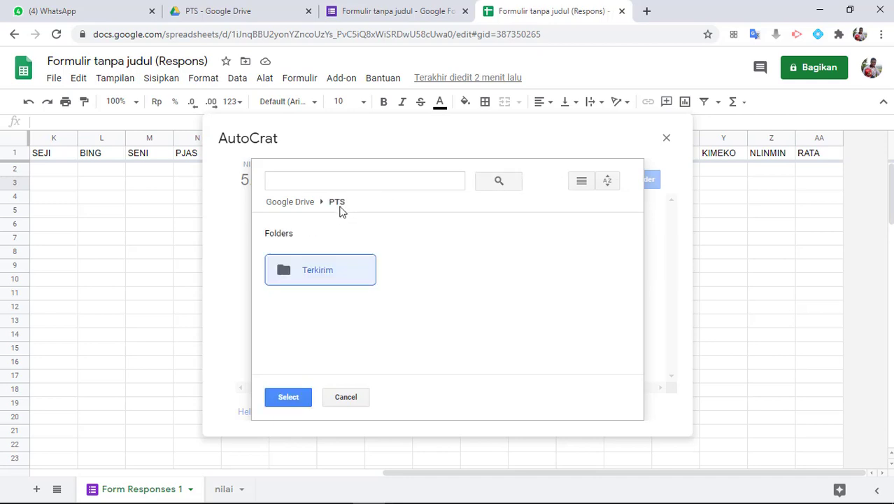
{"action": "left_click", "coordinate": [299, 401]}
{"action": "mouse_move", "coordinate": [289, 224]}
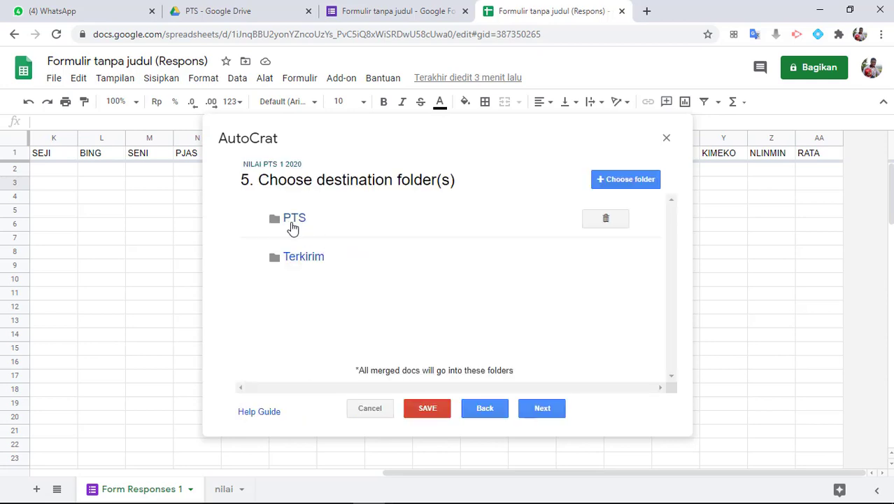
{"action": "left_click", "coordinate": [606, 222]}
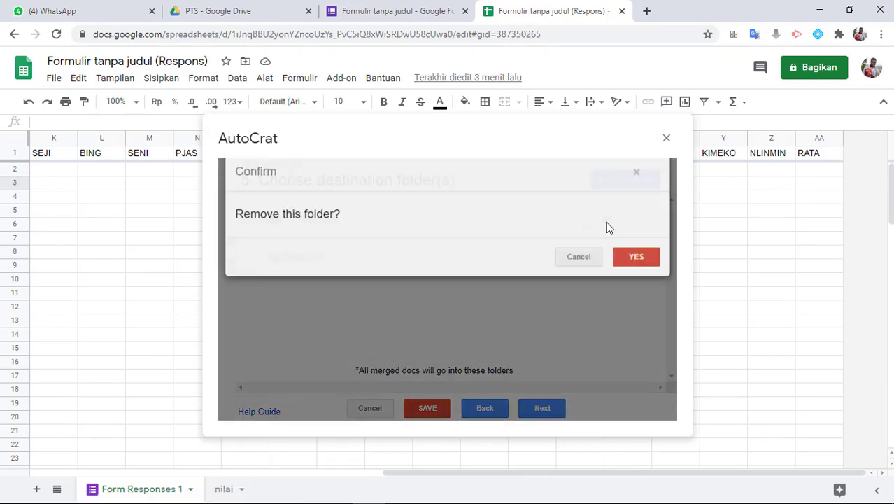
{"action": "left_click", "coordinate": [635, 269]}
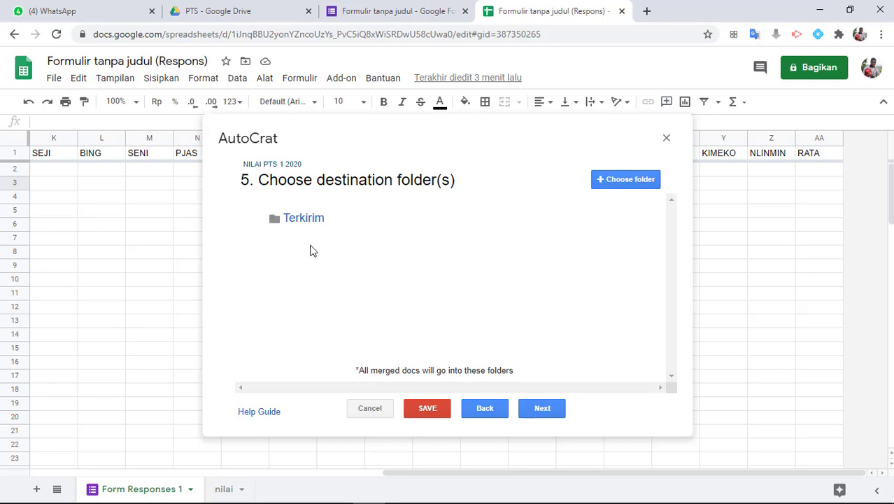
{"action": "mouse_move", "coordinate": [314, 233]}
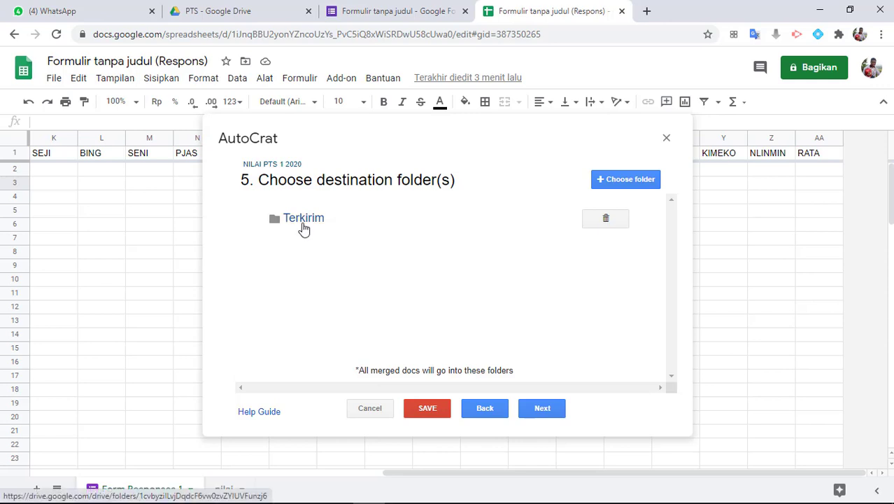
{"action": "left_click", "coordinate": [542, 408]}
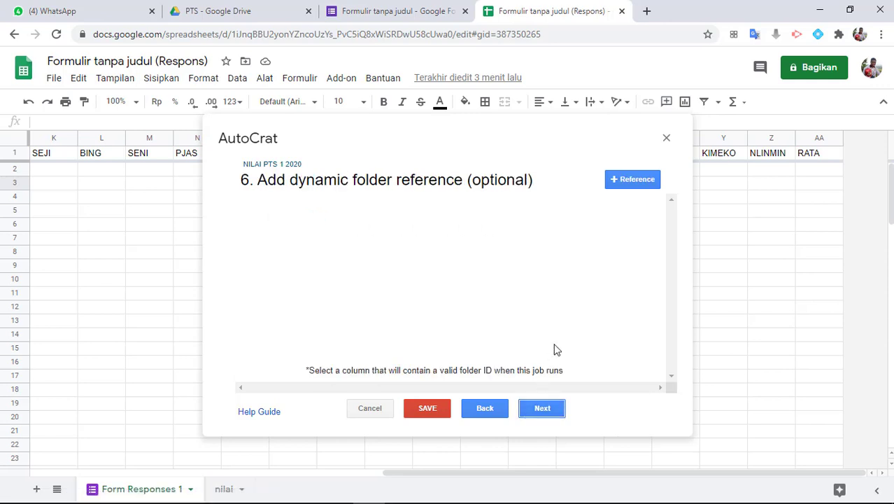
Skip the dynamic folder reference and merge condition steps without adding anything
{"action": "left_click", "coordinate": [546, 410]}
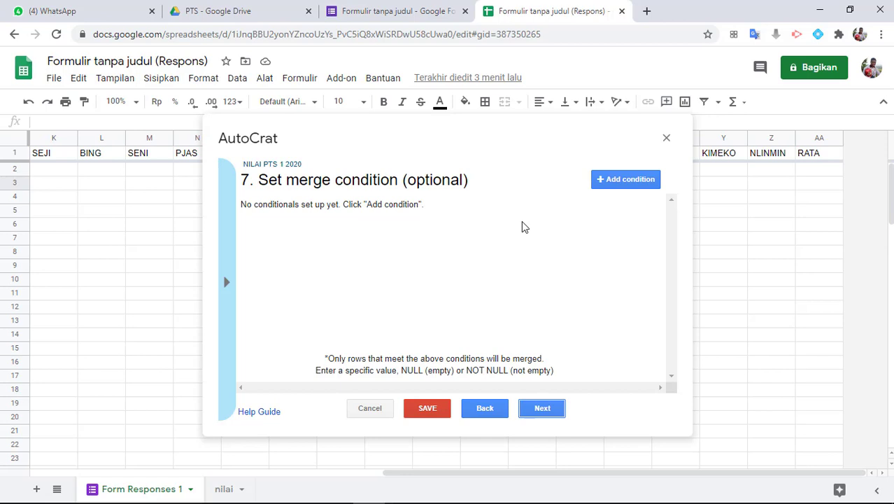
{"action": "left_click", "coordinate": [541, 409]}
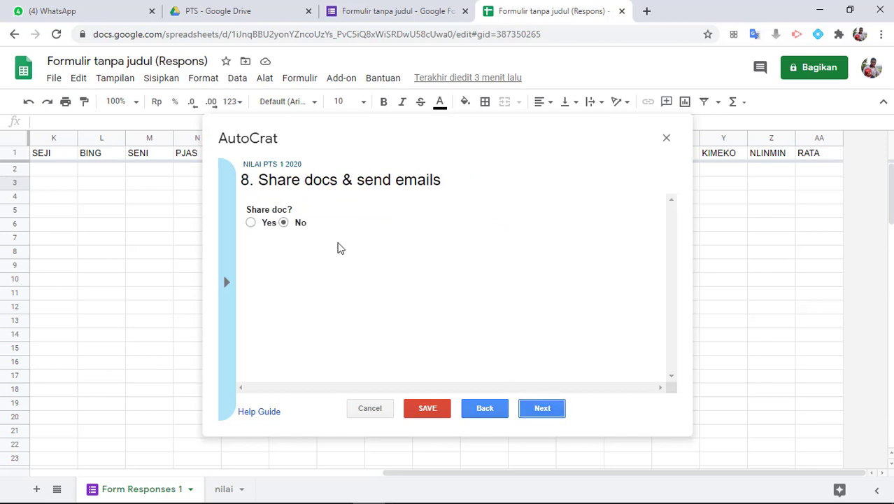
Turn on Share doc as PDF and set Allow collaborators to re-share to No
{"action": "left_click", "coordinate": [251, 223]}
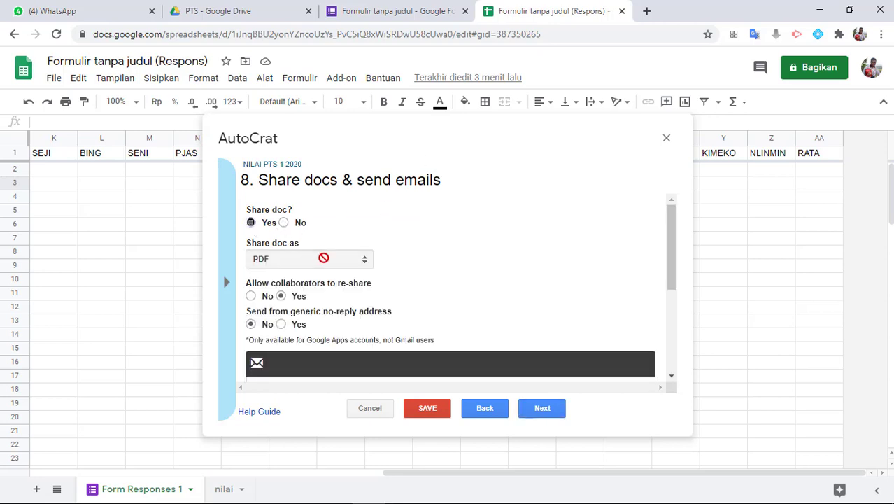
{"action": "scroll", "coordinate": [330, 259], "scroll_direction": "down", "scroll_amount": 1}
{"action": "scroll", "coordinate": [330, 258], "scroll_direction": "up", "scroll_amount": 1}
{"action": "scroll", "coordinate": [277, 306], "scroll_direction": "down", "scroll_amount": 1}
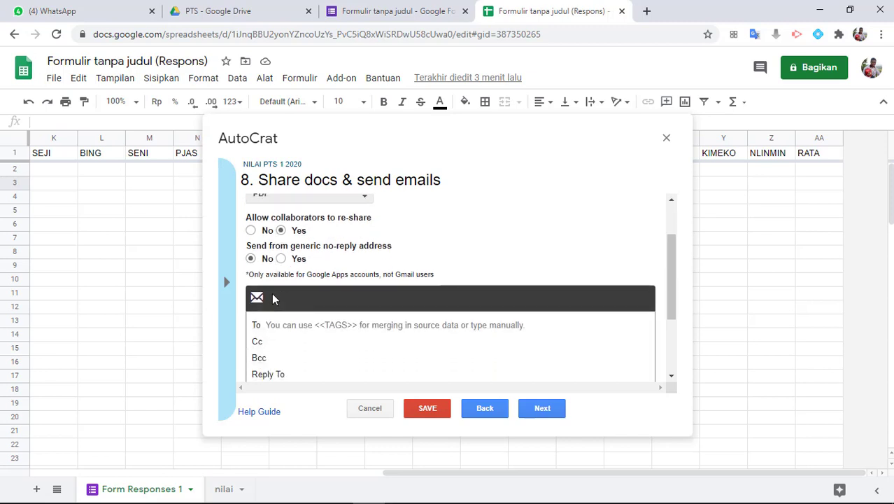
{"action": "left_click", "coordinate": [251, 230]}
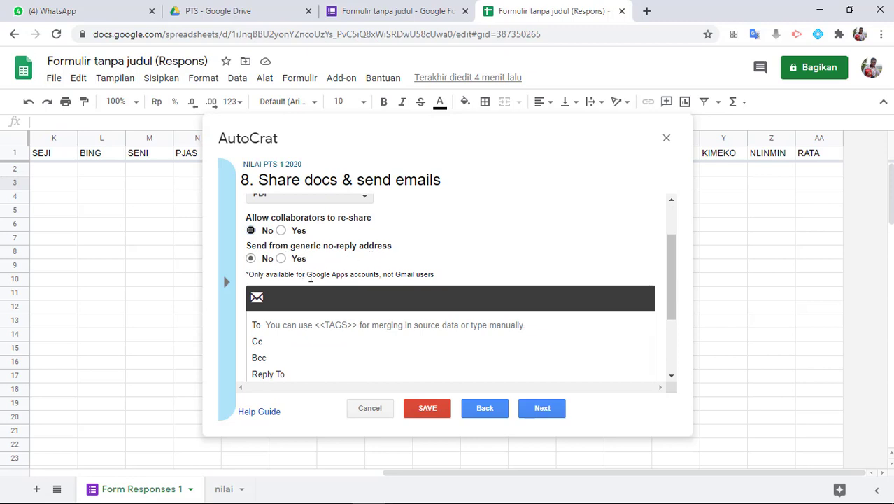
{"action": "scroll", "coordinate": [311, 277], "scroll_direction": "down", "scroll_amount": 1}
{"action": "scroll", "coordinate": [299, 273], "scroll_direction": "down", "scroll_amount": 1}
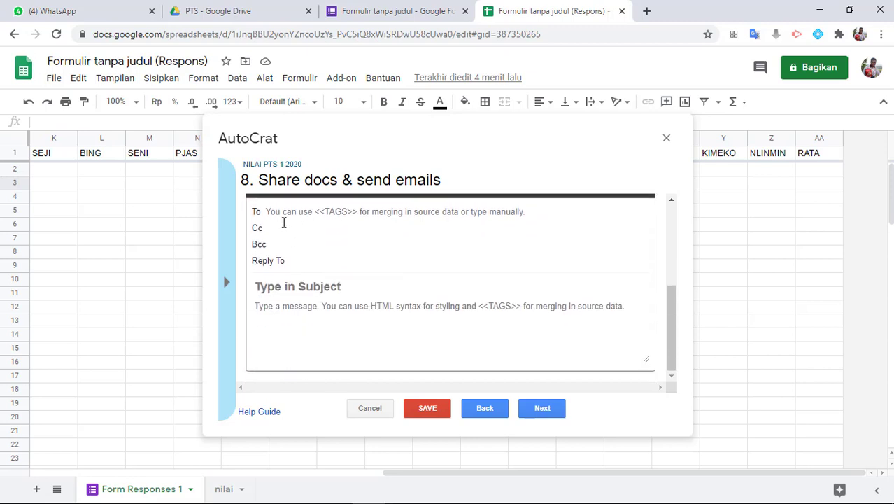
Put the <<Email Aktif>> merge tag in the email's To field
{"action": "left_click", "coordinate": [284, 213]}
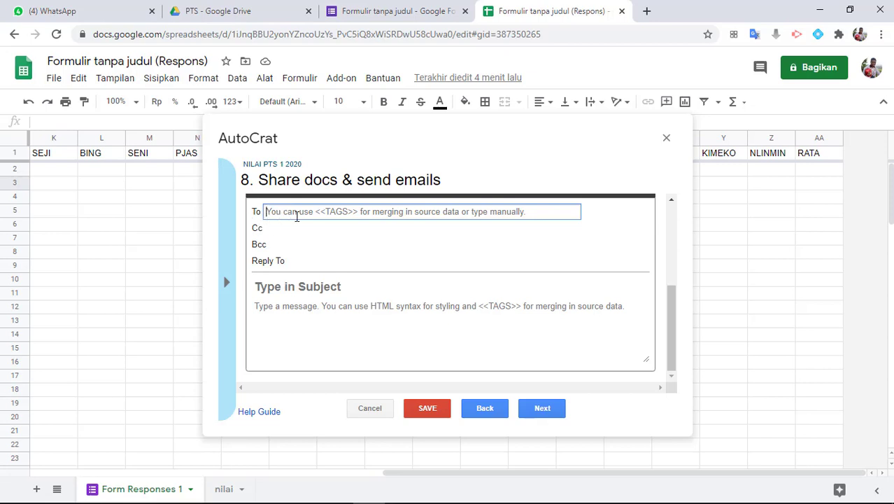
{"action": "left_click", "coordinate": [227, 281]}
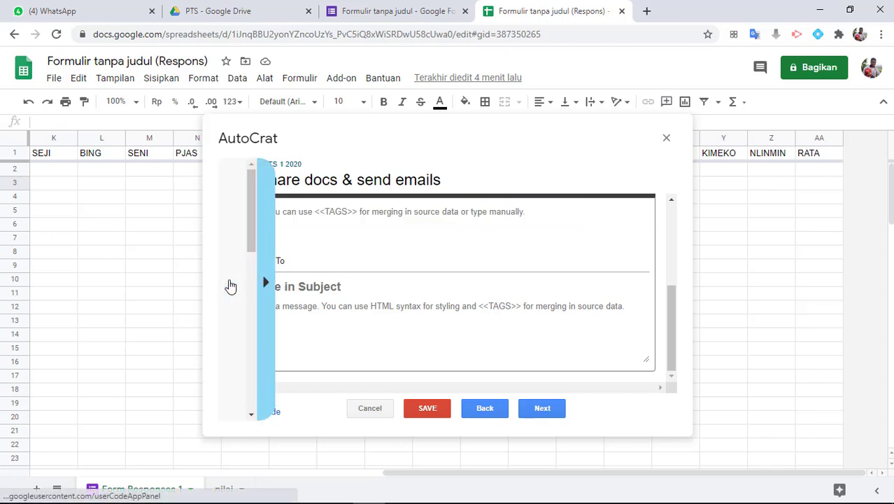
{"action": "left_click", "coordinate": [277, 304]}
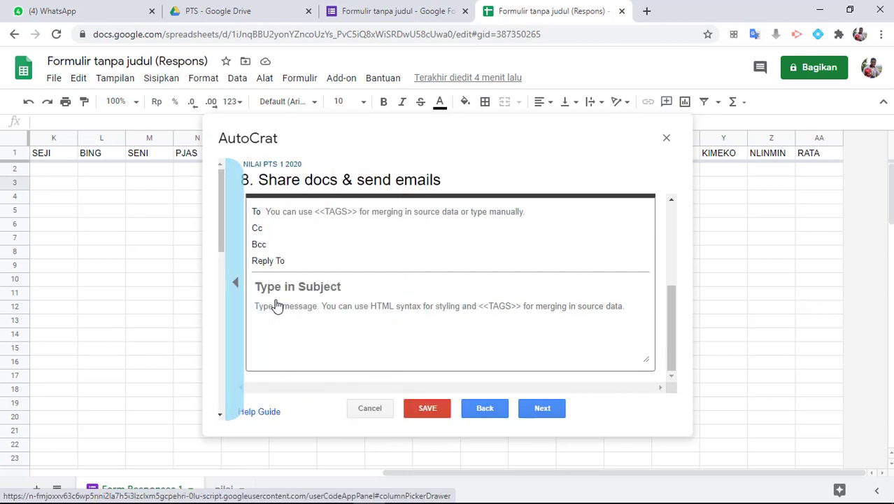
{"action": "left_click", "coordinate": [280, 211]}
{"action": "type", "text": "<<Email Aktif>>"}
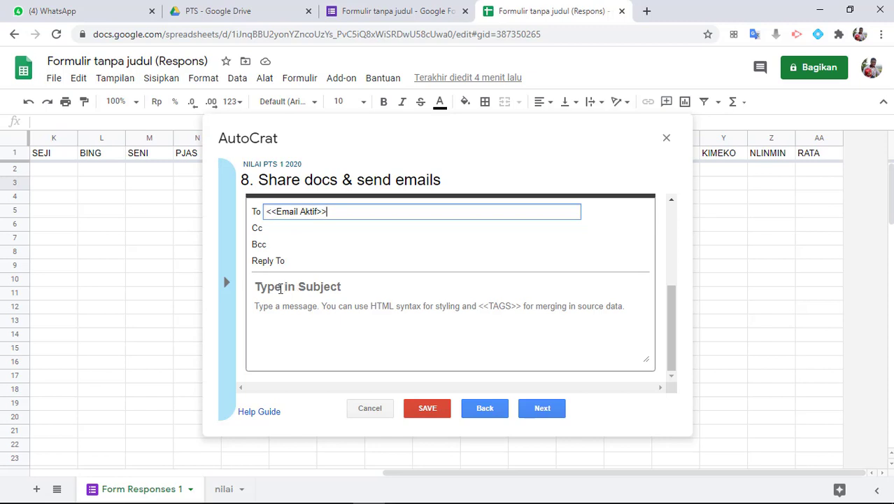
Give the email the subject 'Laporan Nilai PTS 1 2020' and a congratulatory Penilaian Tengah Semester message
{"action": "left_click", "coordinate": [305, 292]}
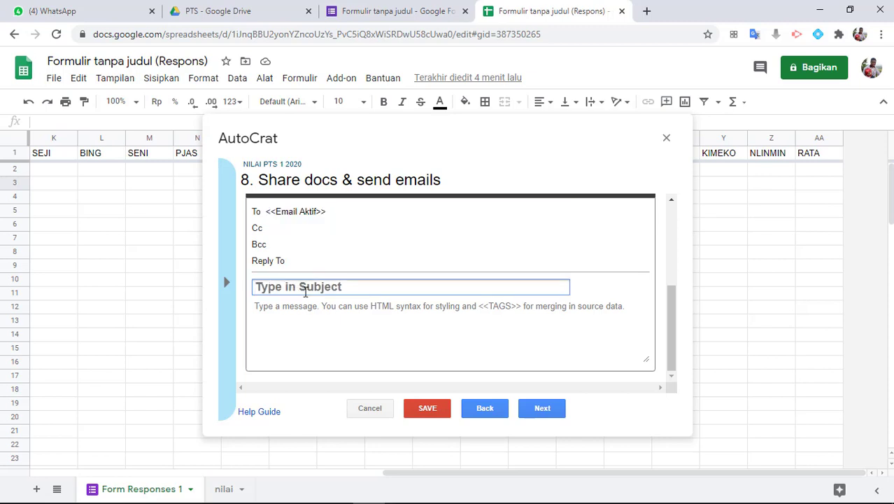
{"action": "type", "text": "Lapor"}
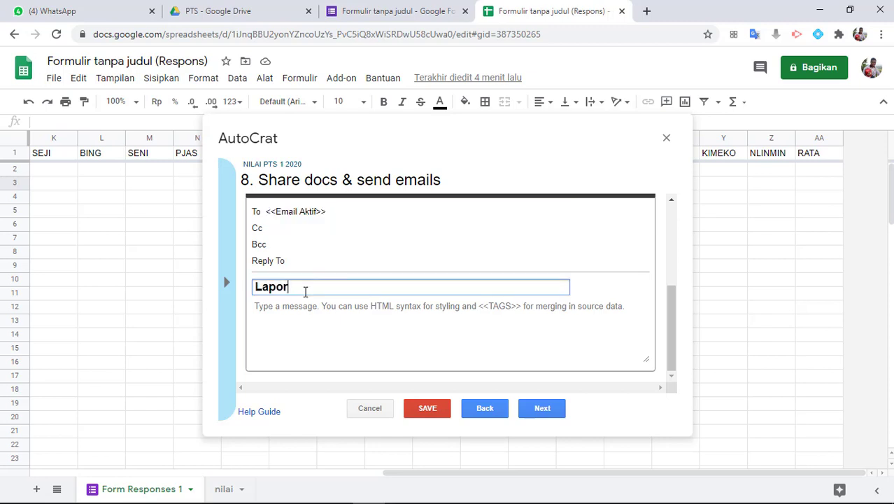
{"action": "type", "text": "an Nilai PTS 1 2020"}
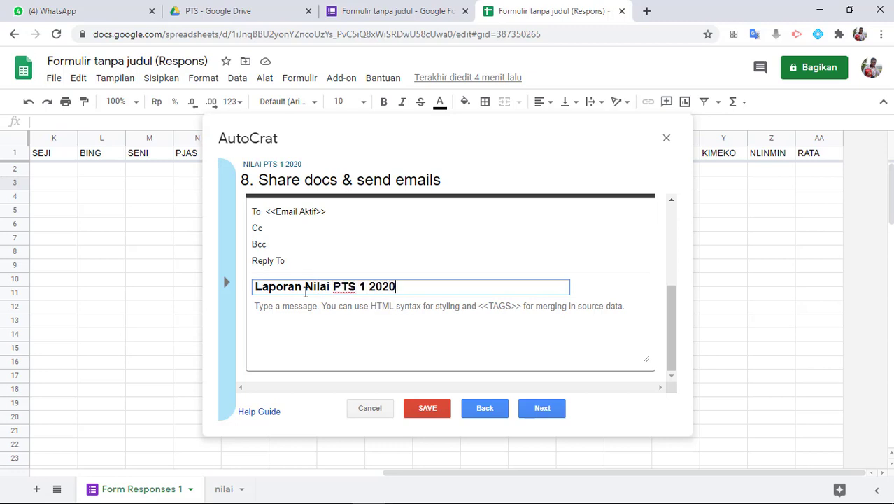
{"action": "left_click", "coordinate": [361, 332]}
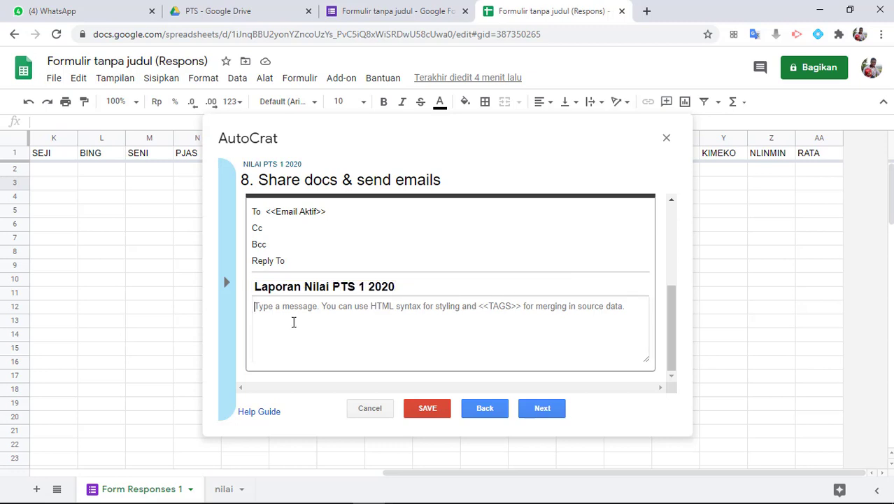
{"action": "type", "text": "Selam"}
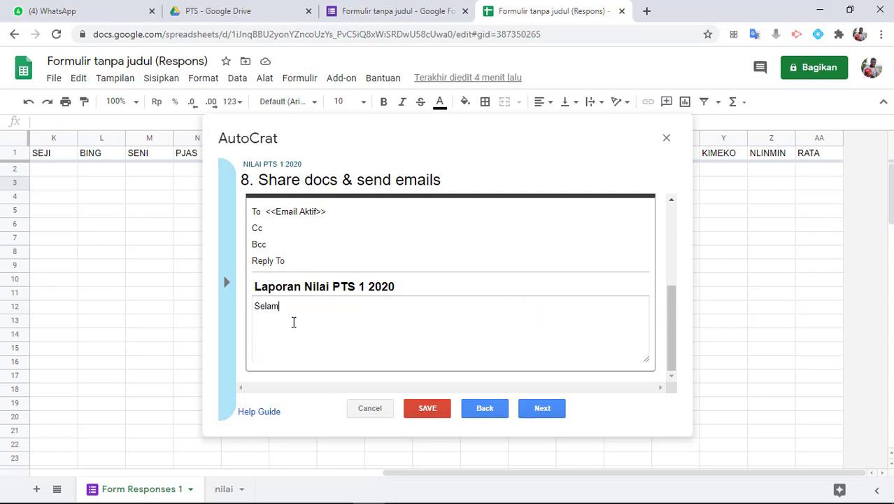
{"action": "type", "text": "at Anda sudah menyelesaikan"}
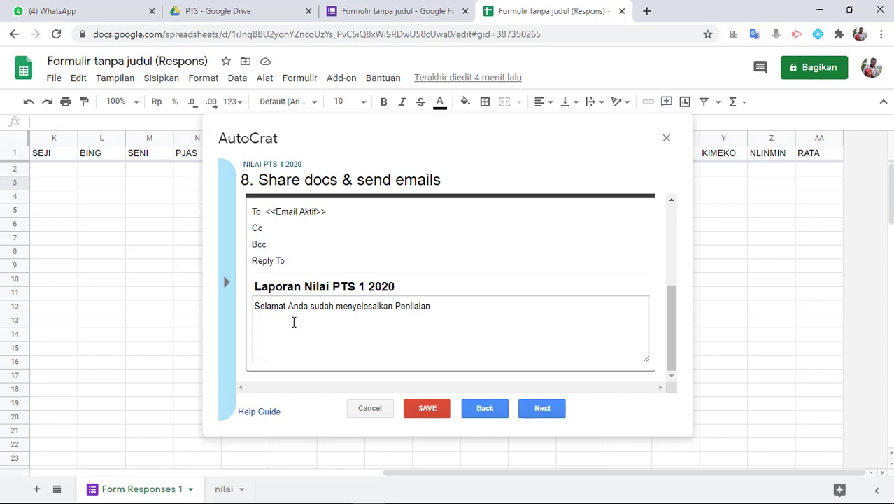
{"action": "type", "text": "Penilaian Tengah Semester. Nilai yang "}
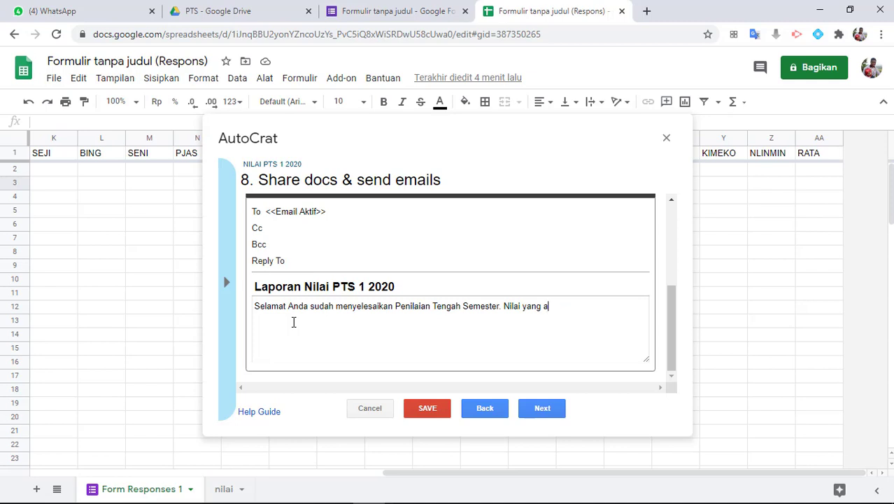
{"action": "type", "text": "ANda"}
{"action": "key", "text": "BackSpace"}
{"action": "key", "text": "BackSpace"}
{"action": "key", "text": "BackSpace"}
{"action": "key", "text": "BackSpace"}
{"action": "type", "text": "nda terima adalah hasil dari"}
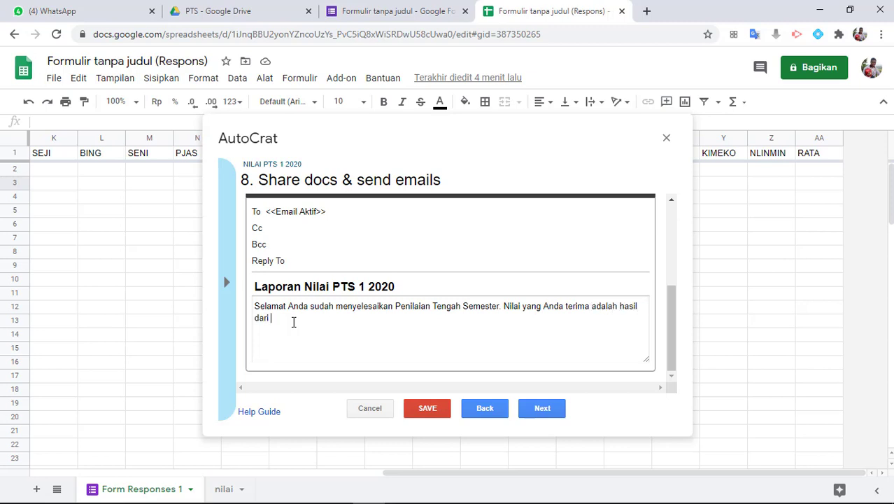
{"action": "type", "text": " usah"}
{"action": "key", "text": "BackSpace"}
{"action": "type", "text": "saha anda"}
Set Run on form trigger to Yes, confirm enabling form triggers, and save the NILAI PTS 1 2020 job
{"action": "left_click", "coordinate": [542, 408]}
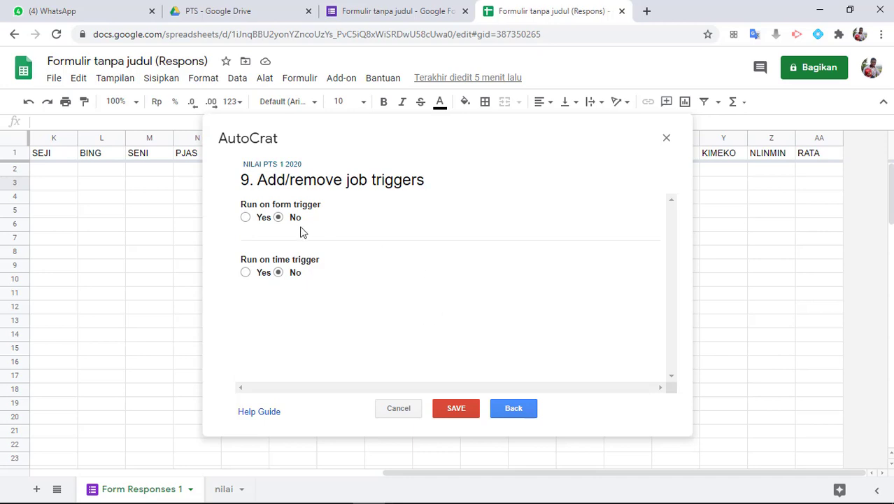
{"action": "left_click", "coordinate": [245, 218]}
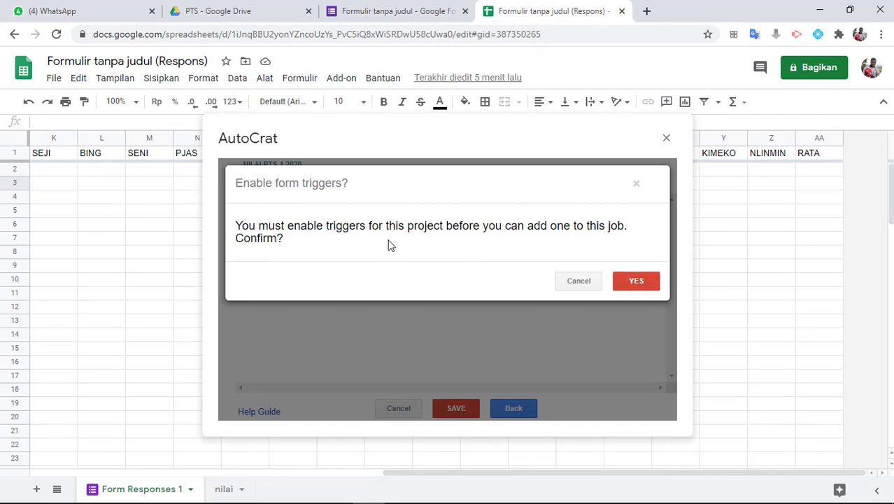
{"action": "left_click", "coordinate": [634, 286]}
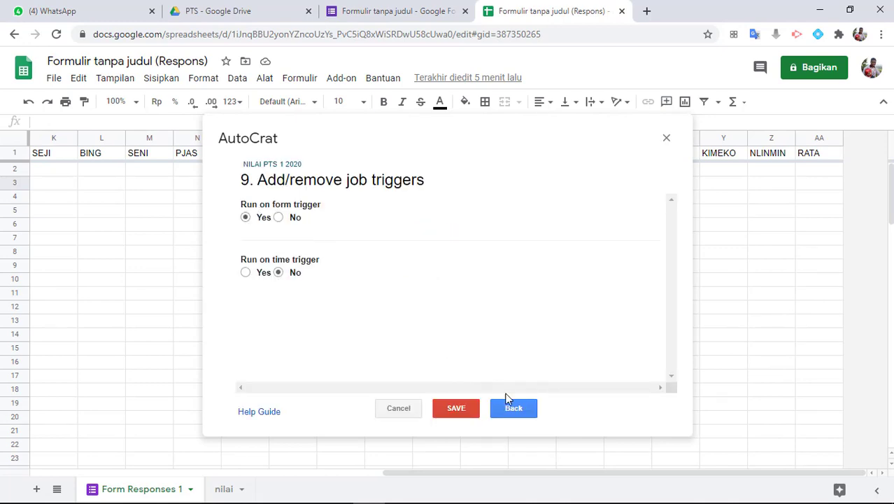
{"action": "left_click", "coordinate": [457, 410]}
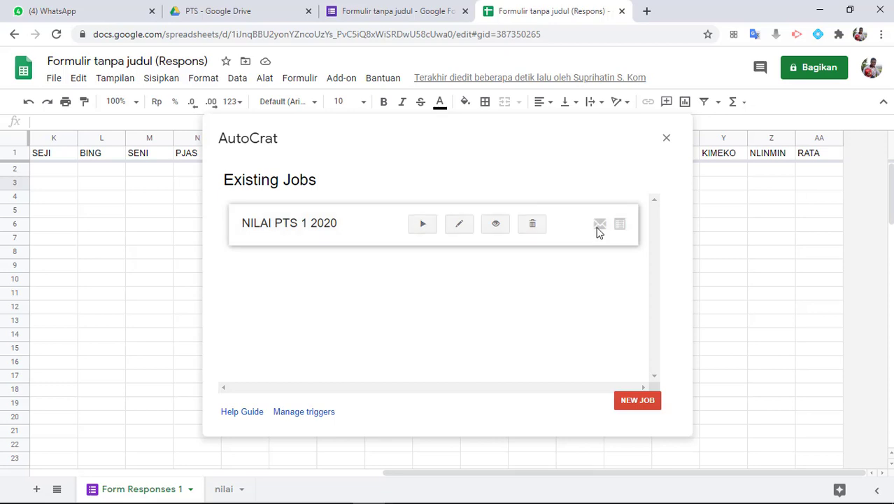
{"action": "left_click", "coordinate": [666, 140]}
{"action": "left_click", "coordinate": [393, 12]}
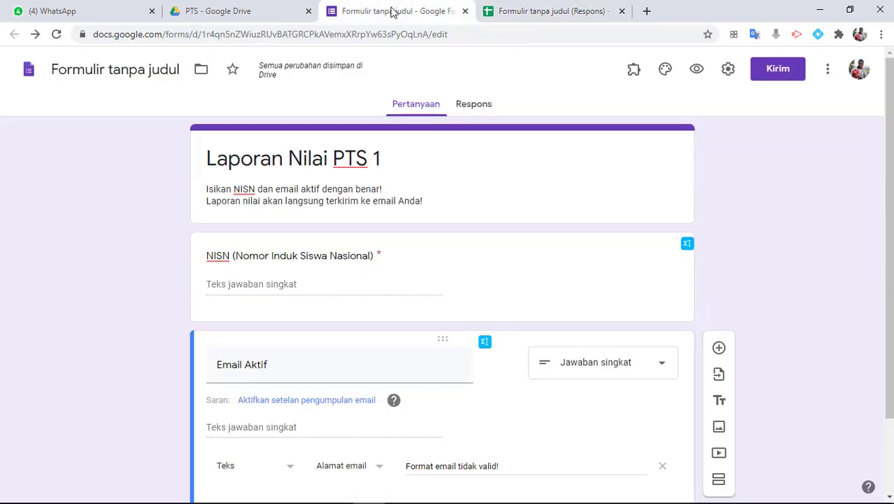
{"action": "left_click", "coordinate": [698, 71]}
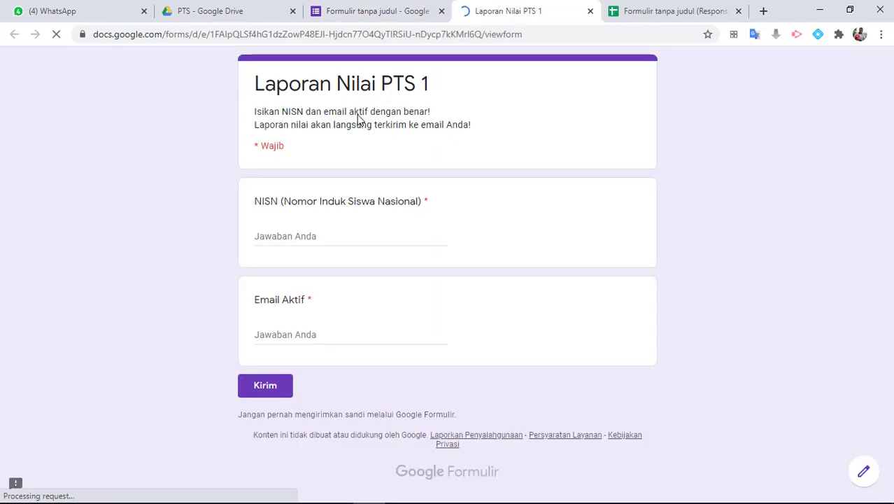
{"action": "left_click", "coordinate": [295, 236]}
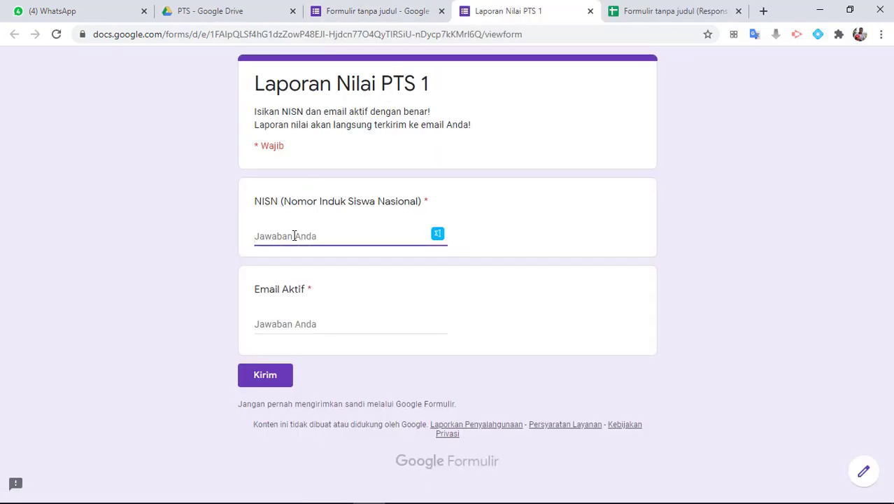
{"action": "type", "text": "1234567890"}
{"action": "left_click", "coordinate": [296, 324]}
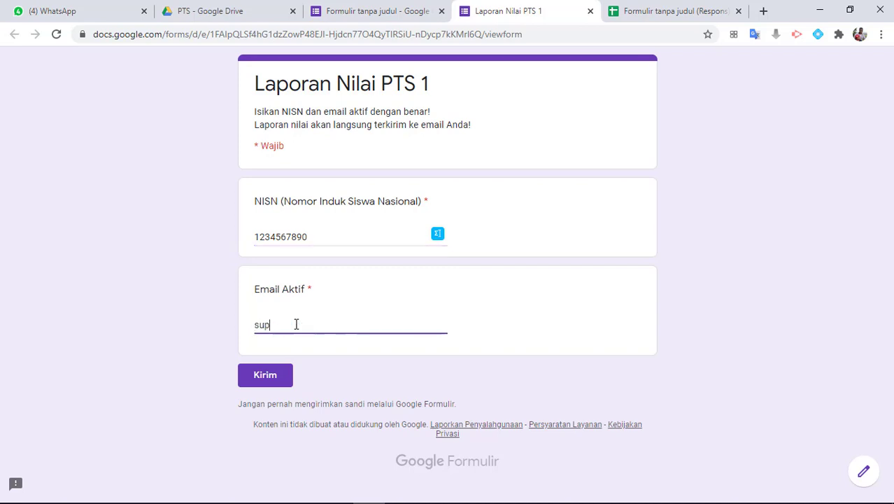
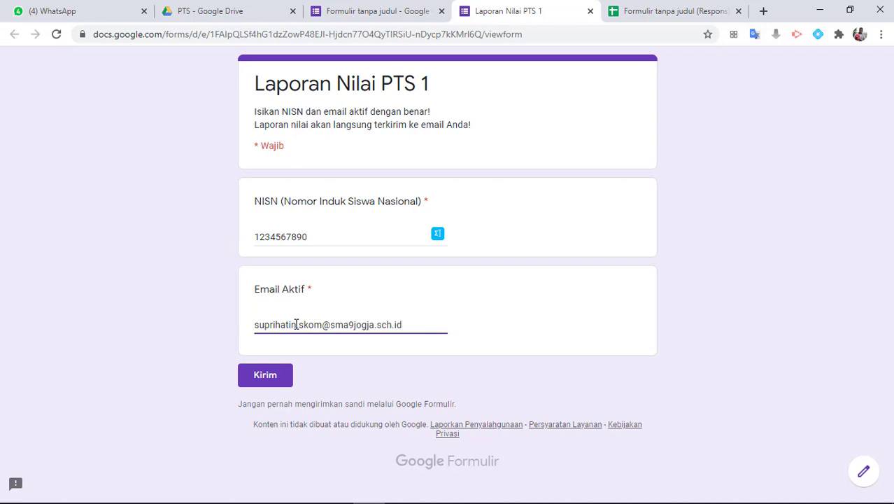
{"action": "left_click", "coordinate": [297, 324]}
{"action": "type", "text": "."}
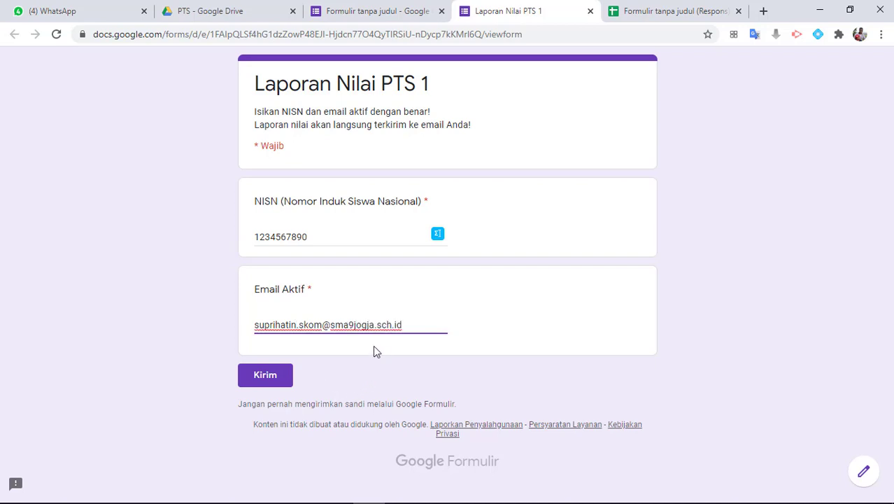
{"action": "left_click", "coordinate": [279, 377]}
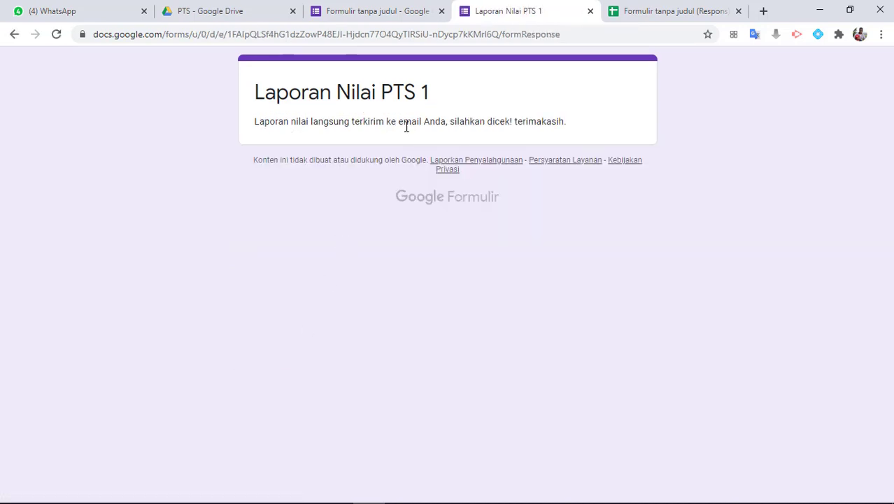
Highlight the form's confirmation message text
{"action": "left_click_drag", "start_coordinate": [264, 123], "coordinate": [567, 125]}
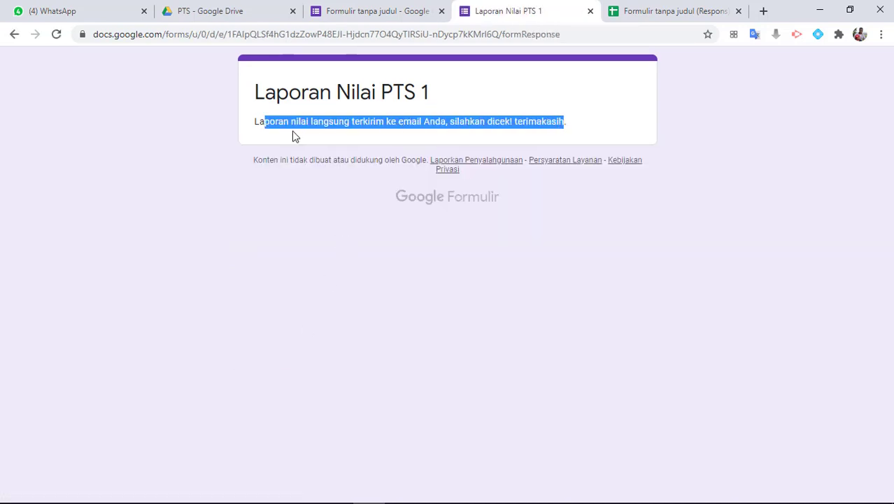
{"action": "left_click", "coordinate": [260, 124]}
{"action": "left_click_drag", "start_coordinate": [258, 124], "coordinate": [564, 123]}
Widen column C to show the test row's full email and check the merged doc link in AD2
{"action": "left_click", "coordinate": [658, 15]}
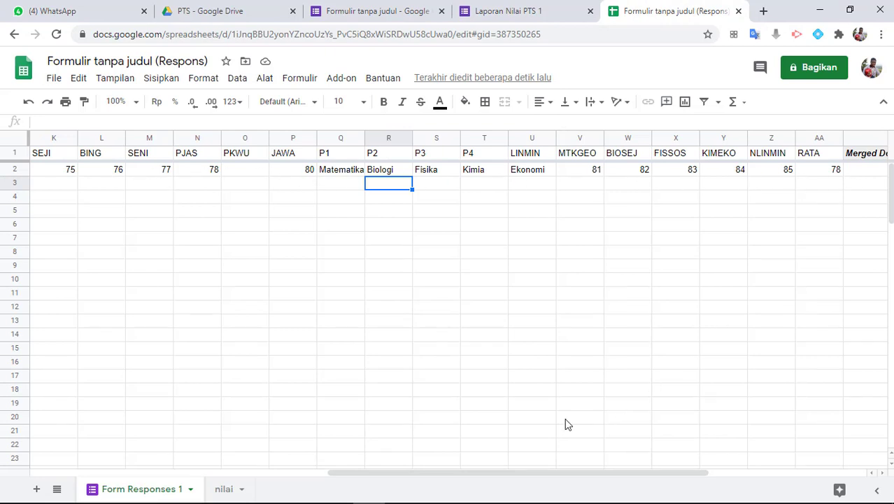
{"action": "left_click_drag", "start_coordinate": [471, 473], "coordinate": [175, 473]}
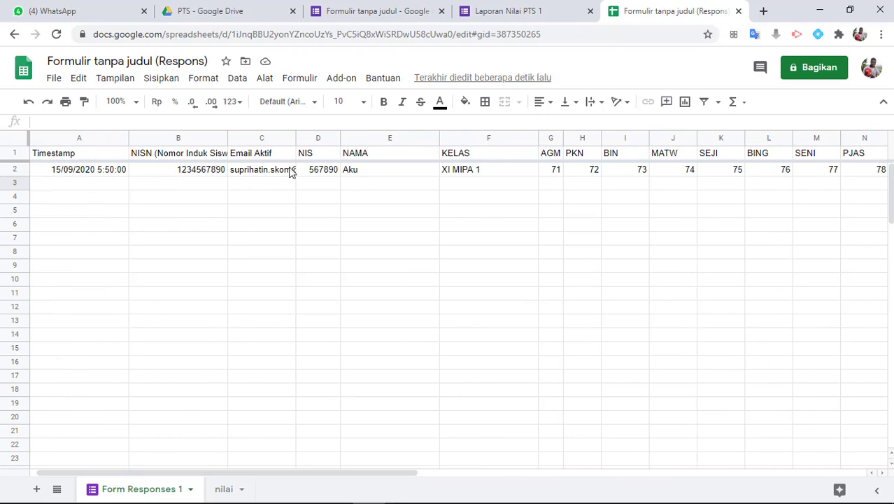
{"action": "left_click_drag", "start_coordinate": [297, 144], "coordinate": [351, 284]}
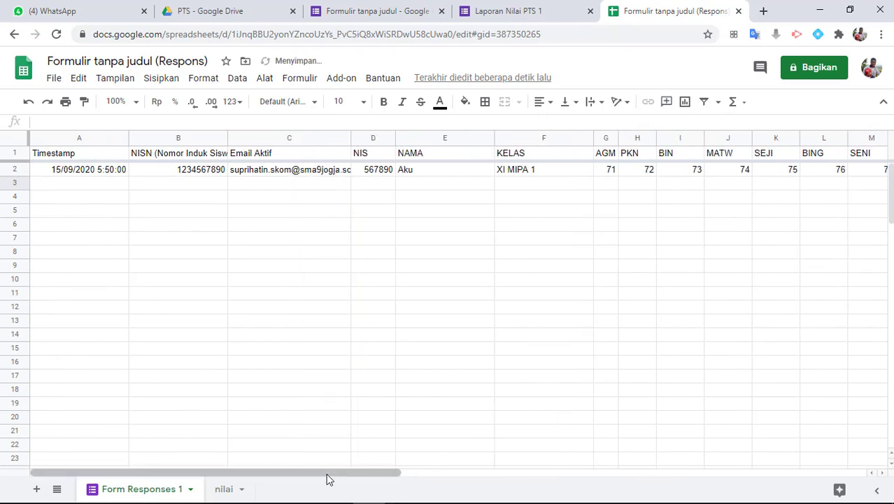
{"action": "left_click_drag", "start_coordinate": [328, 474], "coordinate": [816, 482]}
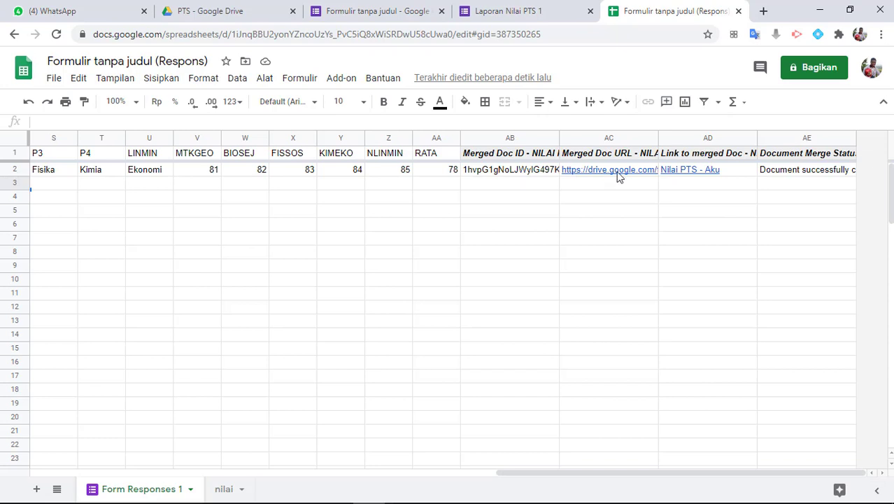
{"action": "mouse_move", "coordinate": [690, 176]}
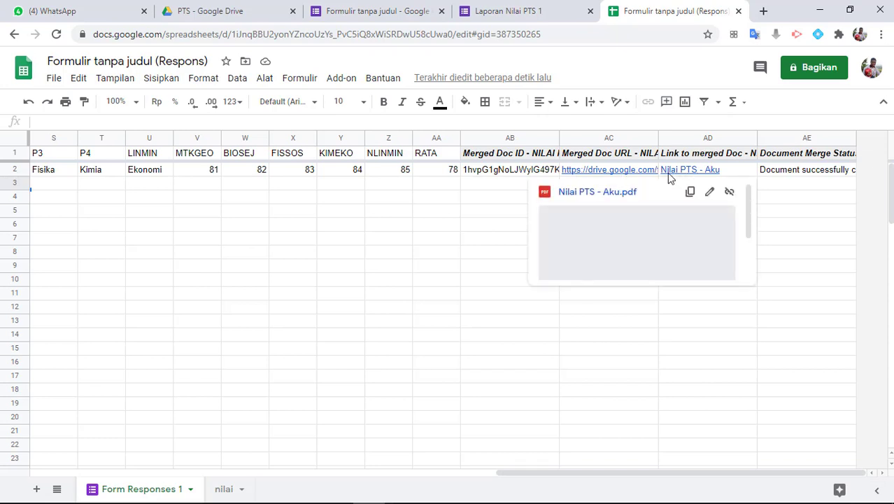
{"action": "mouse_move", "coordinate": [590, 177]}
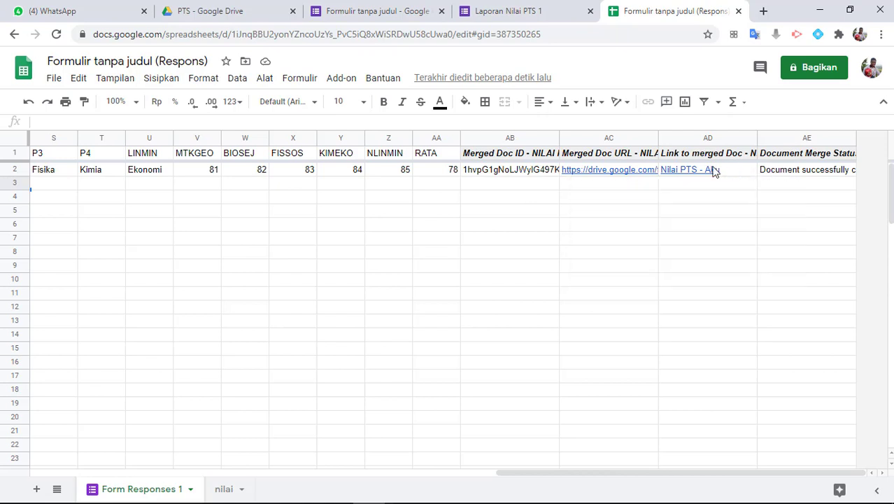
Open the Terkirim folder inside the PTS folder in Drive
{"action": "left_click", "coordinate": [231, 10]}
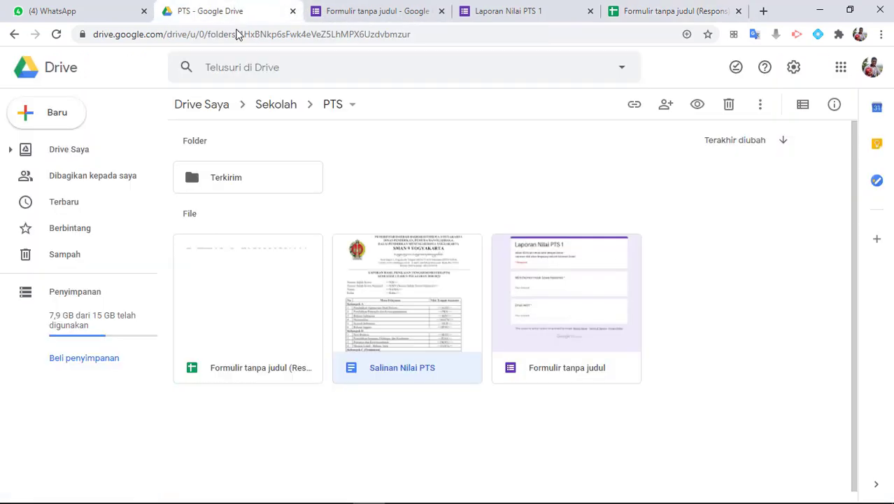
{"action": "left_click", "coordinate": [200, 180]}
{"action": "double_click", "coordinate": [200, 181]}
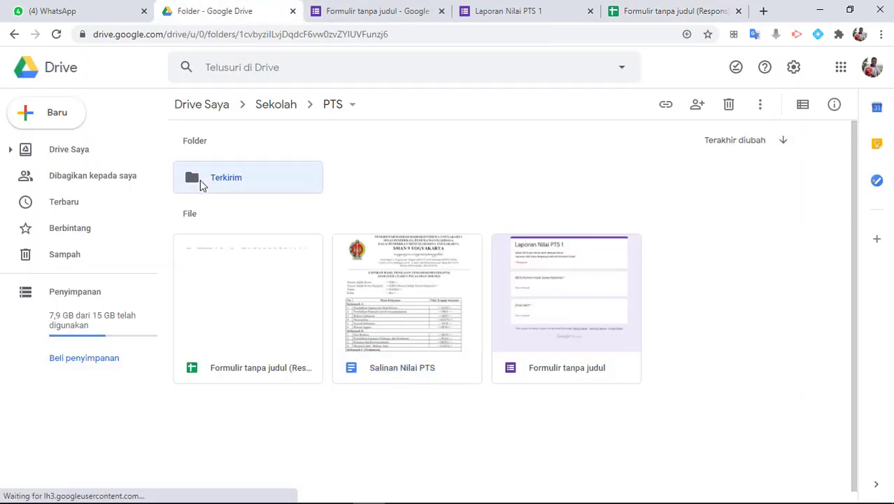
Preview Nilai PTS - Aku.pdf, scroll through the grade report, then close the preview
{"action": "double_click", "coordinate": [261, 228]}
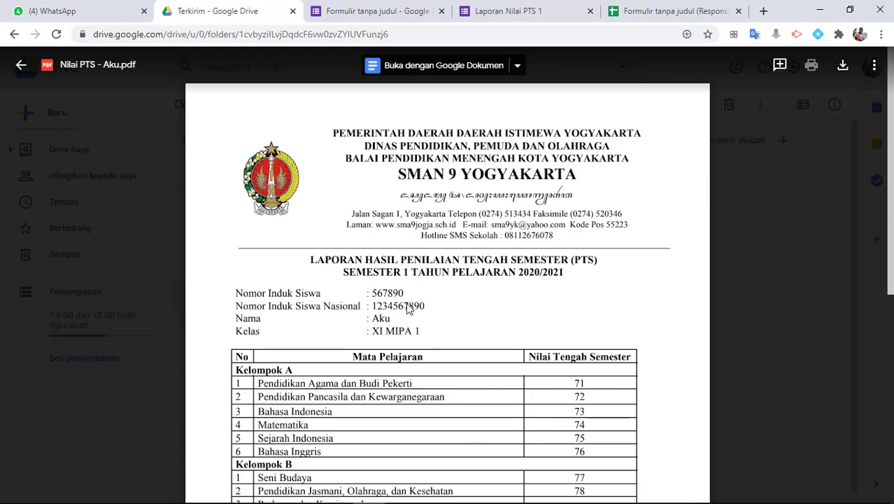
{"action": "scroll", "coordinate": [449, 305], "scroll_direction": "down", "scroll_amount": 1}
{"action": "scroll", "coordinate": [450, 286], "scroll_direction": "down", "scroll_amount": 4}
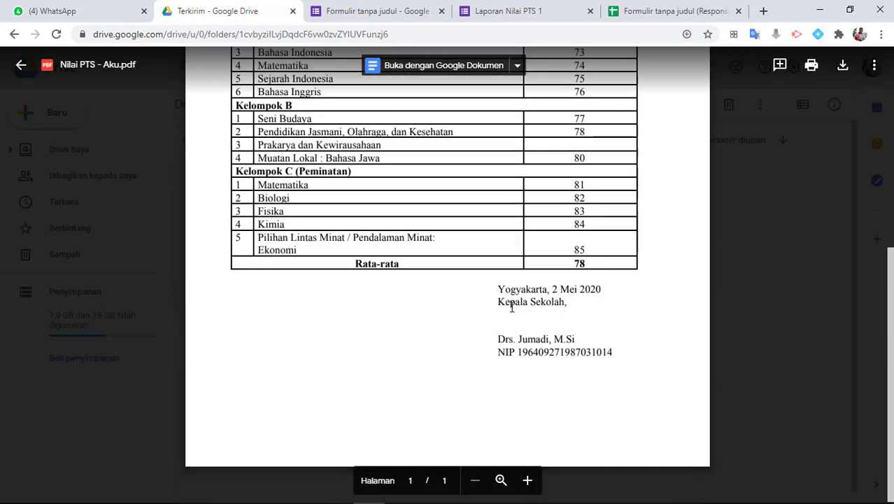
{"action": "scroll", "coordinate": [515, 306], "scroll_direction": "up", "scroll_amount": 5}
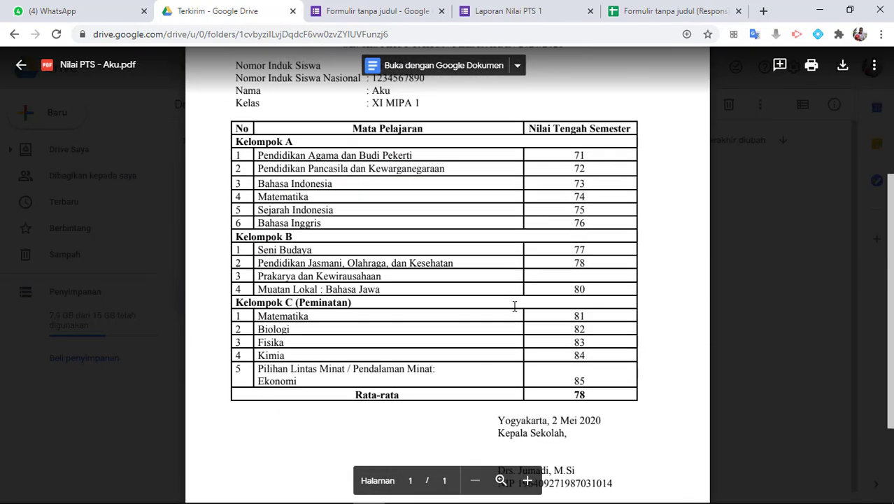
{"action": "scroll", "coordinate": [515, 306], "scroll_direction": "down", "scroll_amount": 5}
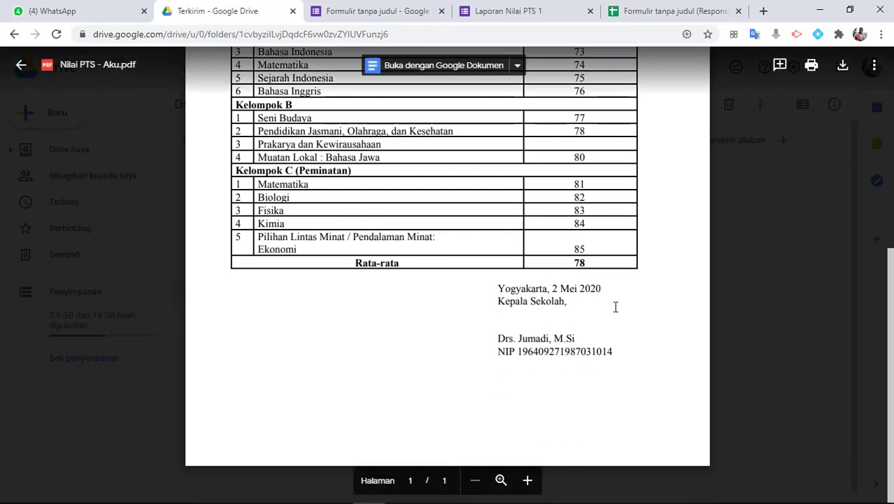
{"action": "scroll", "coordinate": [537, 313], "scroll_direction": "up", "scroll_amount": 5}
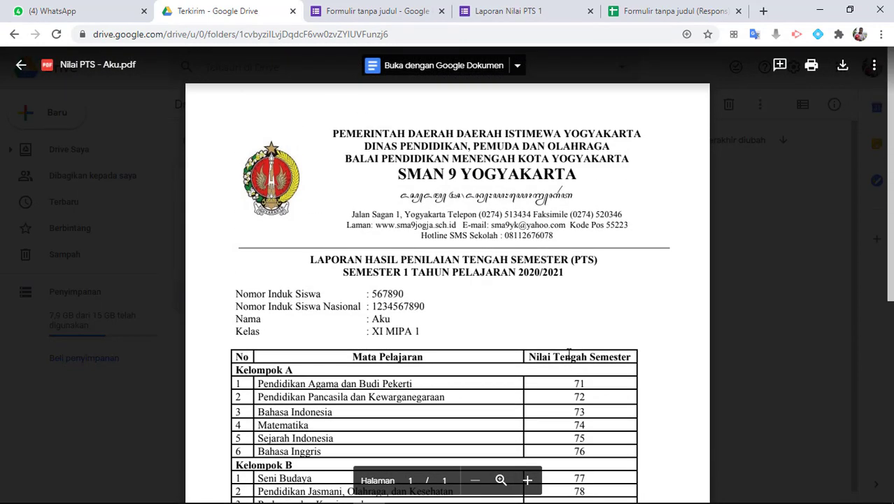
{"action": "scroll", "coordinate": [527, 311], "scroll_direction": "down", "scroll_amount": 3}
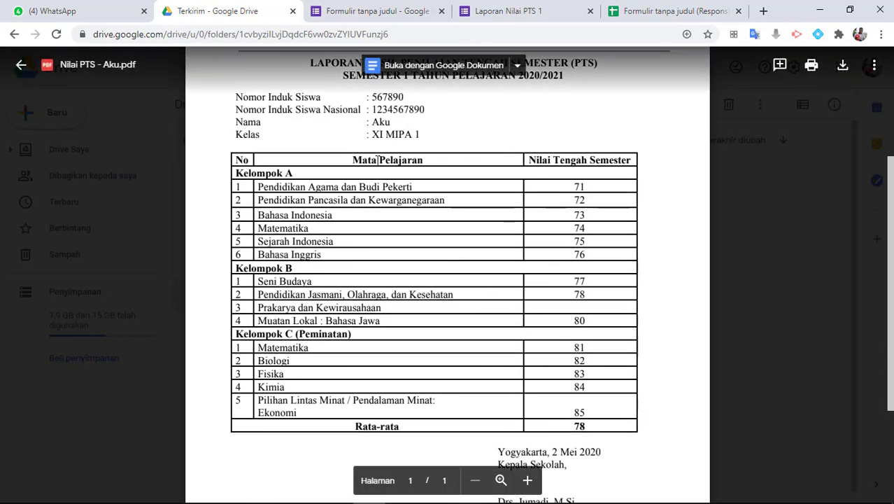
{"action": "scroll", "coordinate": [378, 228], "scroll_direction": "up", "scroll_amount": 3}
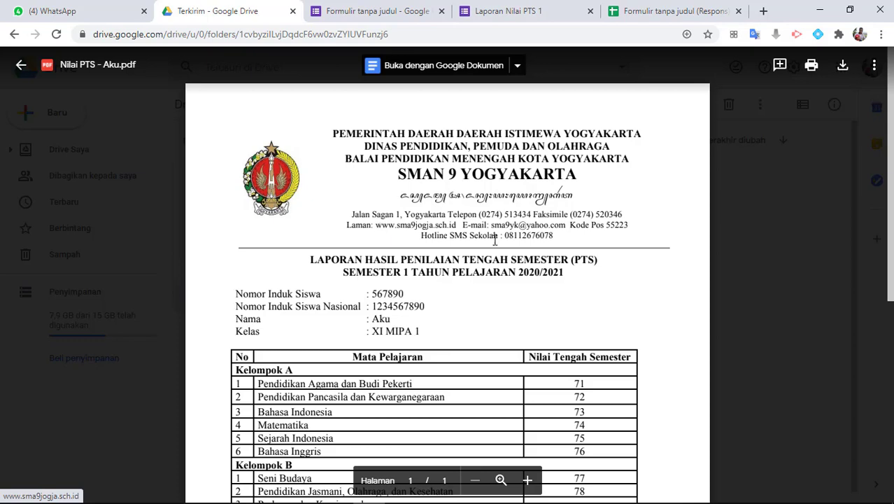
{"action": "scroll", "coordinate": [536, 279], "scroll_direction": "down", "scroll_amount": 3}
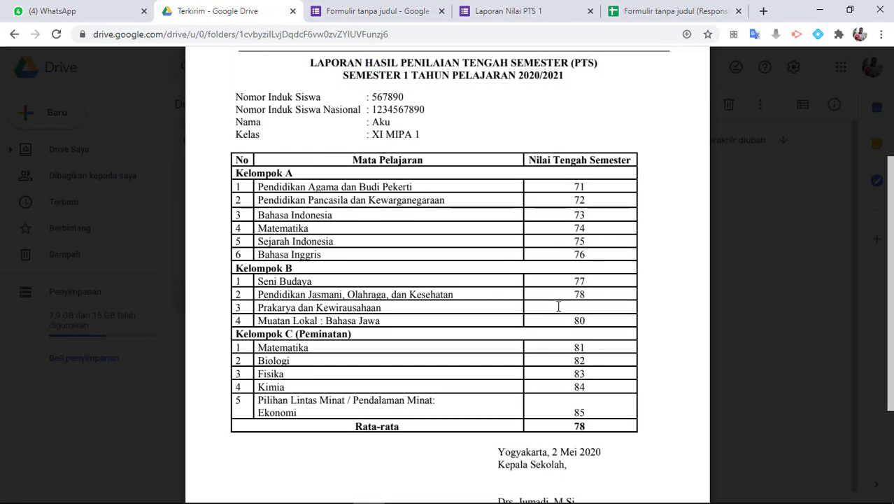
{"action": "scroll", "coordinate": [592, 386], "scroll_direction": "up", "scroll_amount": 3}
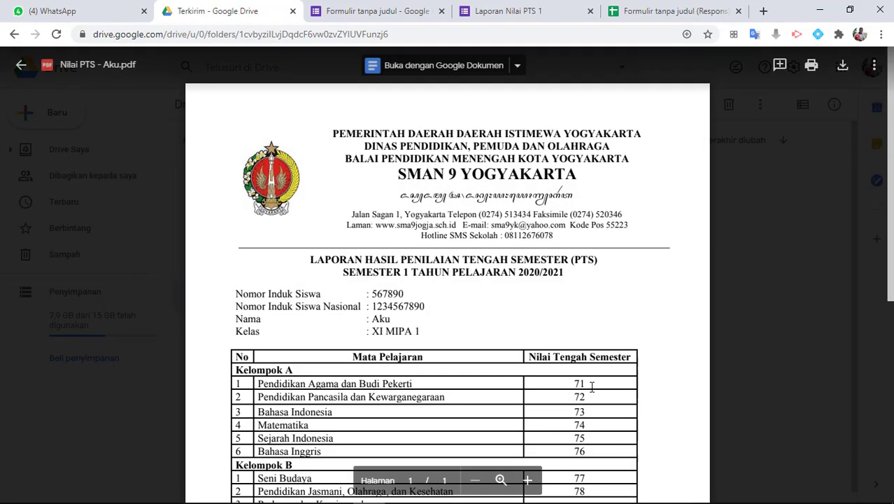
{"action": "scroll", "coordinate": [592, 384], "scroll_direction": "down", "scroll_amount": 2}
{"action": "scroll", "coordinate": [592, 383], "scroll_direction": "up", "scroll_amount": 2}
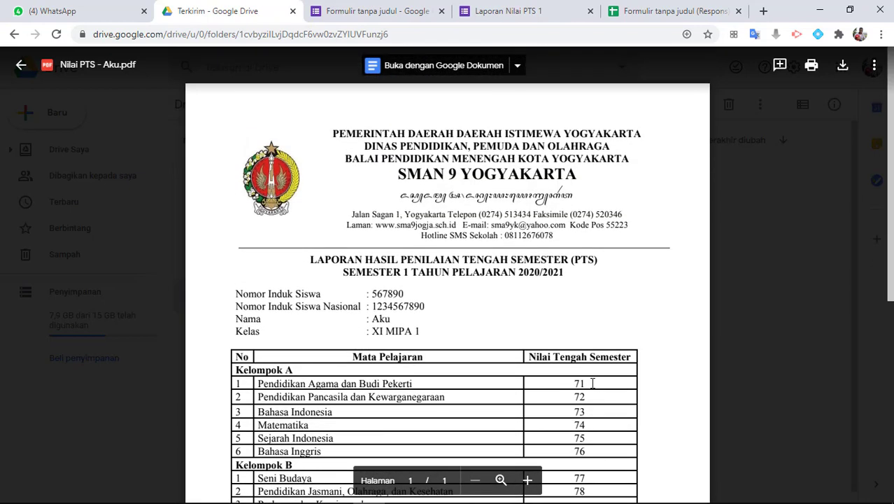
{"action": "left_click", "coordinate": [57, 93]}
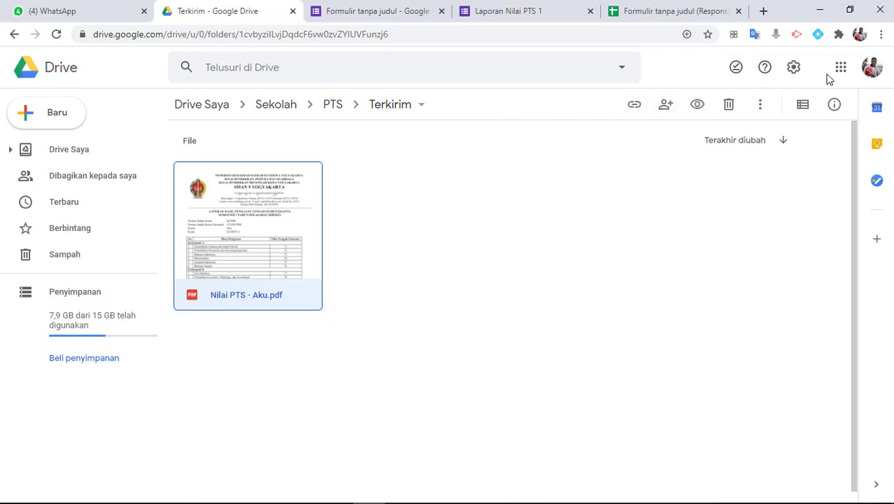
Load Gmail at mail.google.com in a new tab
{"action": "left_click", "coordinate": [764, 11]}
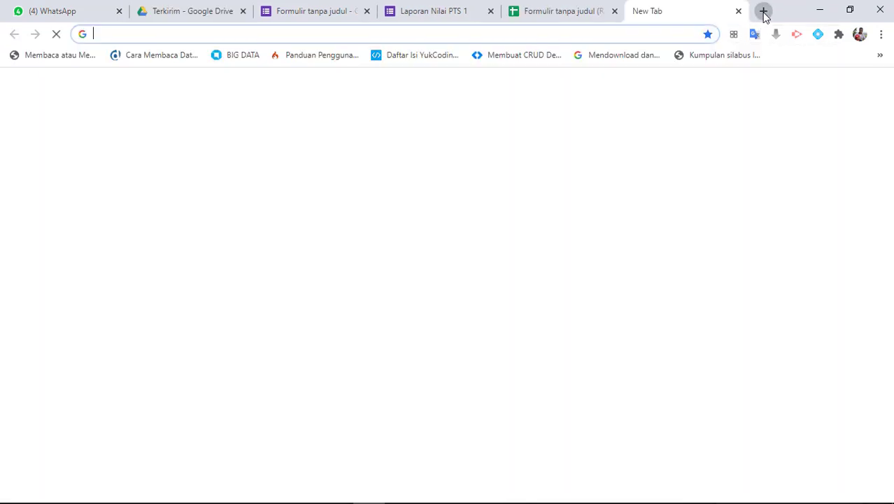
{"action": "type", "text": "mai"}
{"action": "key", "text": "Return"}
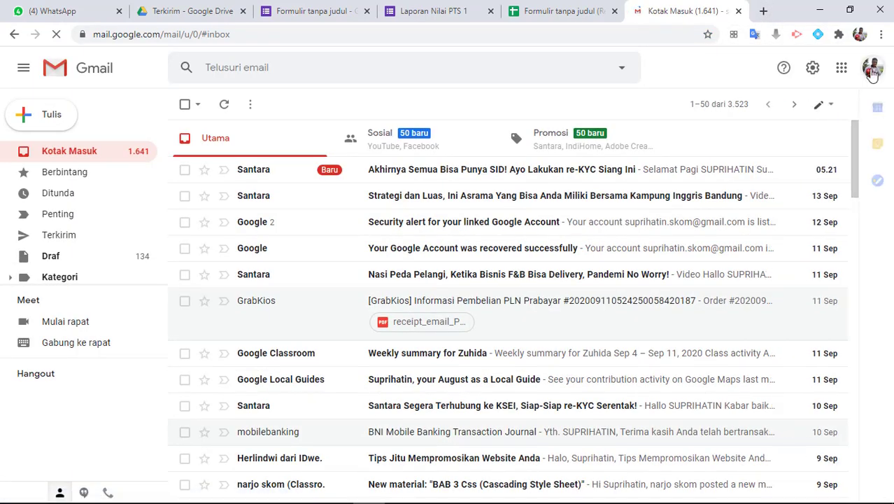
Switch to the school account and open the Laporan Nilai PTS 1 2020 email
{"action": "left_click", "coordinate": [872, 73]}
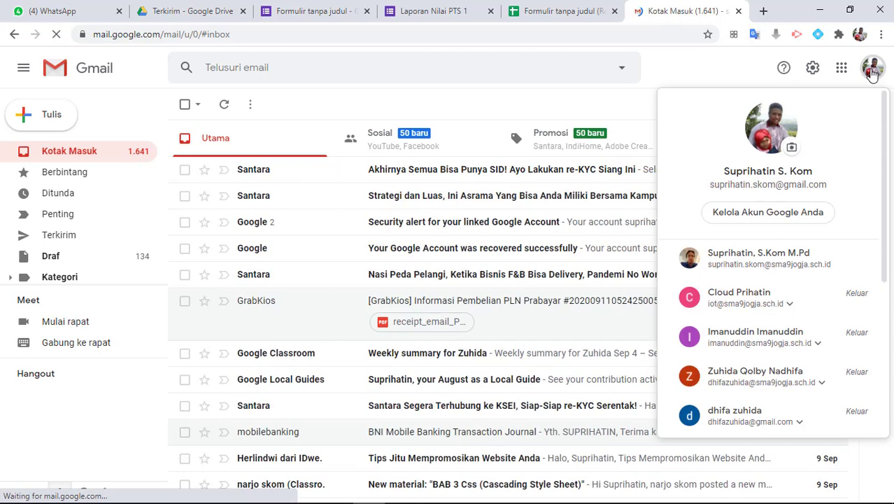
{"action": "left_click", "coordinate": [759, 266]}
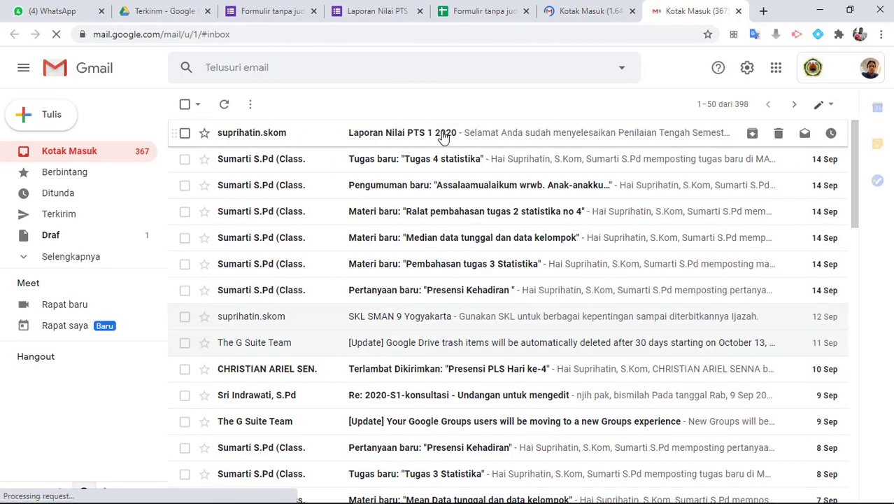
{"action": "left_click", "coordinate": [495, 140]}
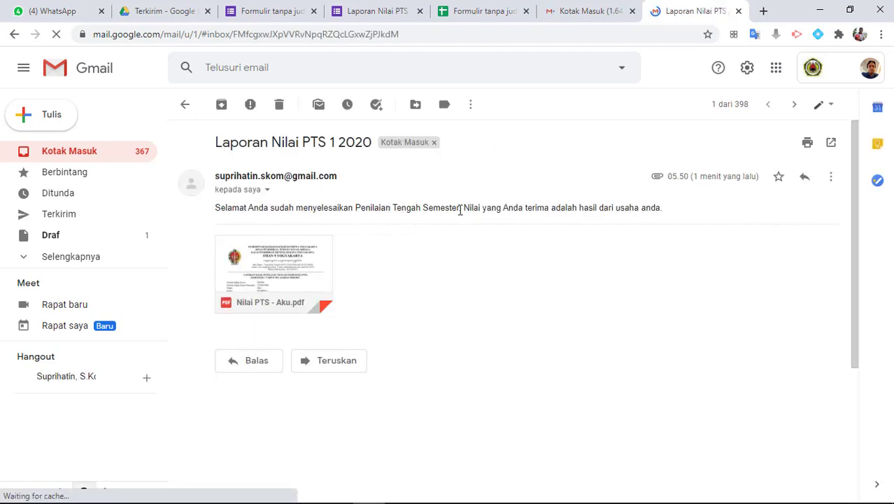
{"action": "left_click_drag", "start_coordinate": [465, 208], "coordinate": [665, 210]}
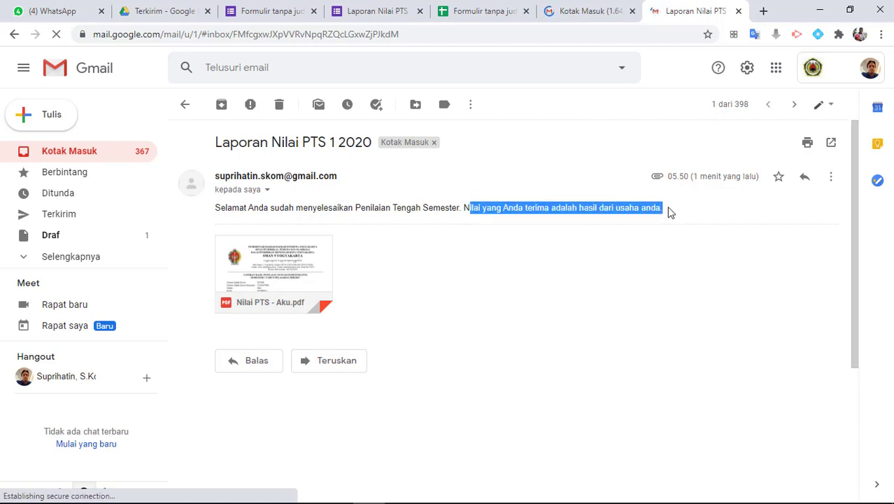
Preview the attached Nilai PTS - Aku.pdf and scroll through the SMAN 9 Yogyakarta grade report
{"action": "left_click", "coordinate": [257, 276]}
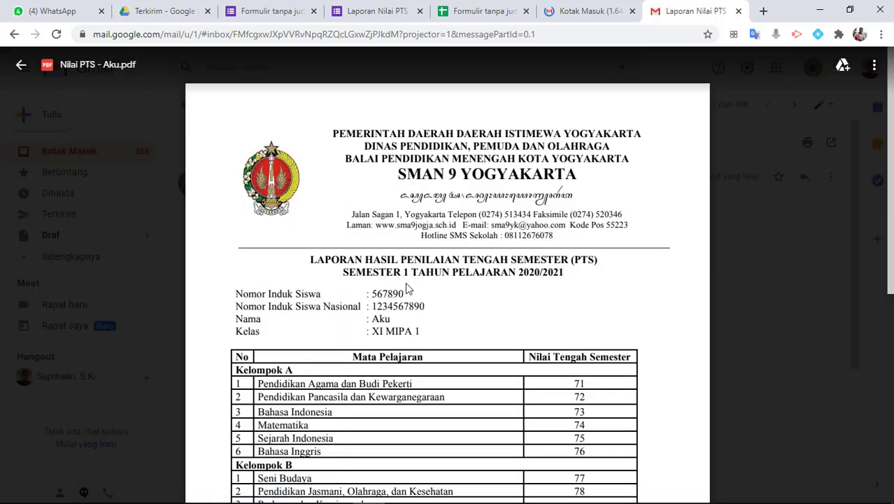
{"action": "scroll", "coordinate": [405, 282], "scroll_direction": "down", "scroll_amount": 5}
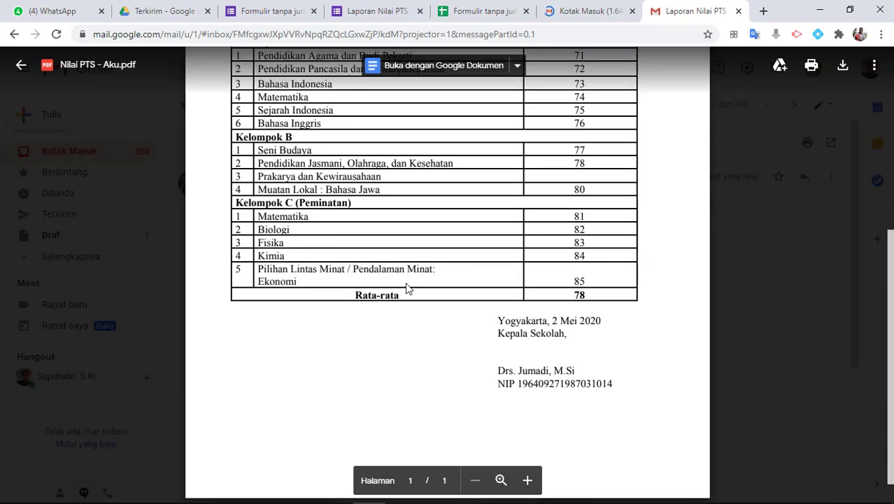
{"action": "scroll", "coordinate": [408, 289], "scroll_direction": "up", "scroll_amount": 3}
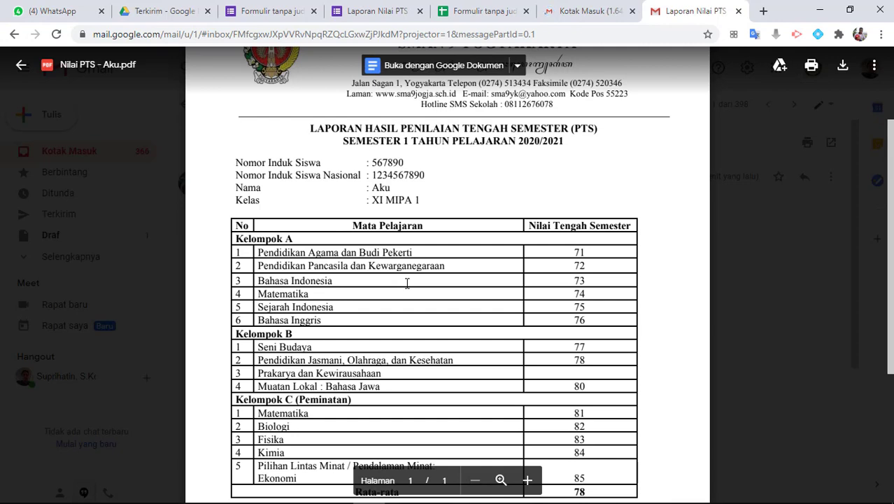
{"action": "scroll", "coordinate": [407, 282], "scroll_direction": "up", "scroll_amount": 2}
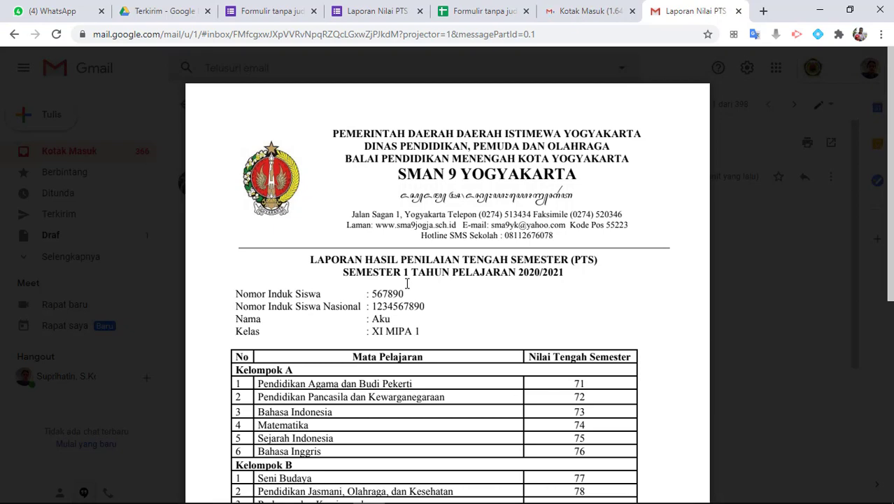
{"action": "scroll", "coordinate": [407, 283], "scroll_direction": "down", "scroll_amount": 3}
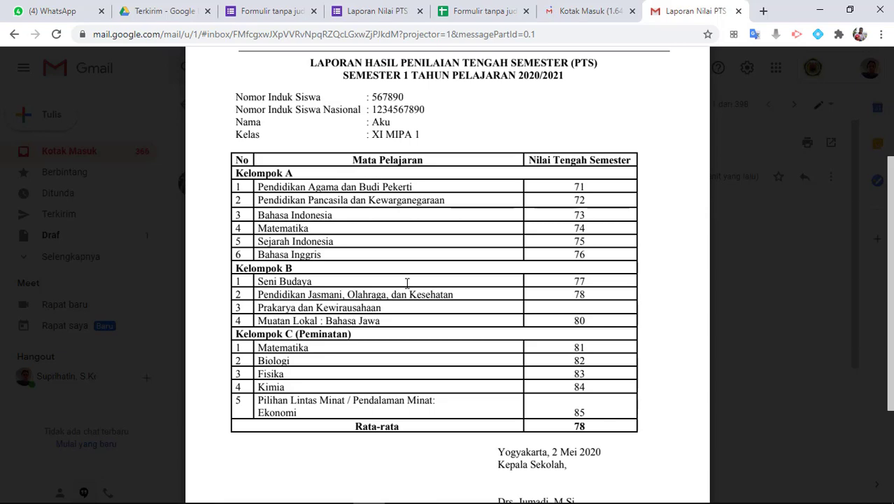
{"action": "scroll", "coordinate": [406, 283], "scroll_direction": "up", "scroll_amount": 2}
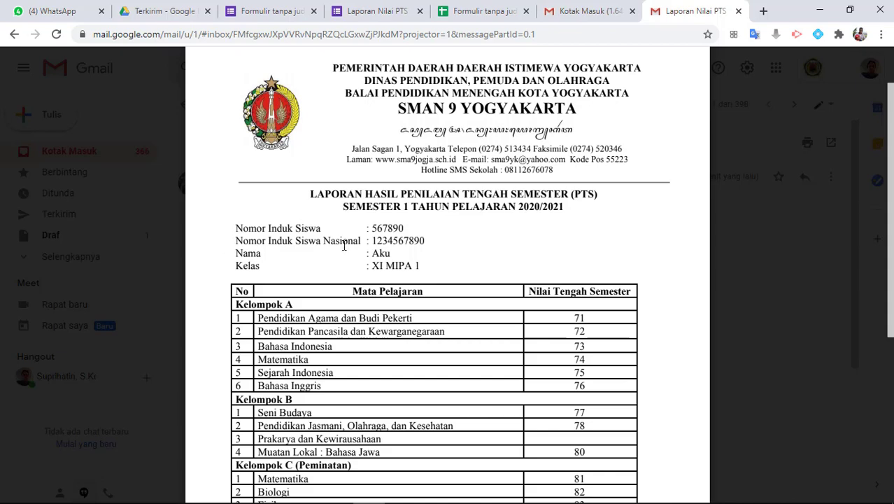
{"action": "scroll", "coordinate": [344, 245], "scroll_direction": "up", "scroll_amount": 2}
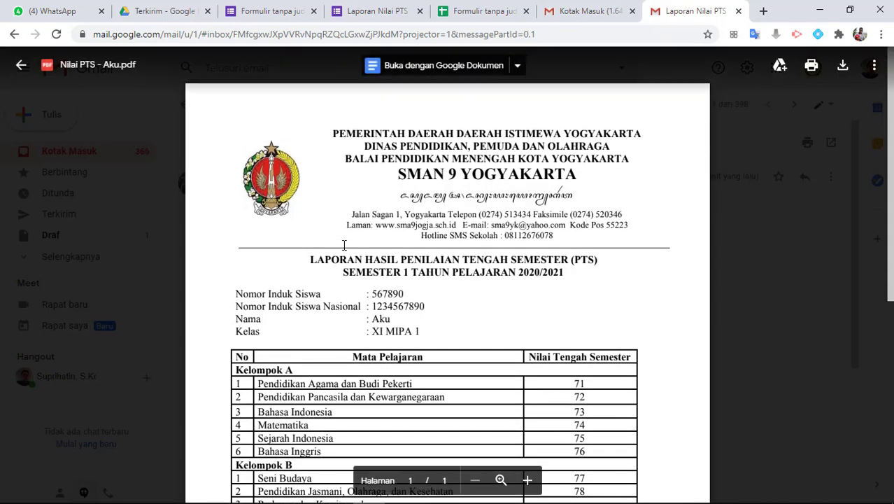